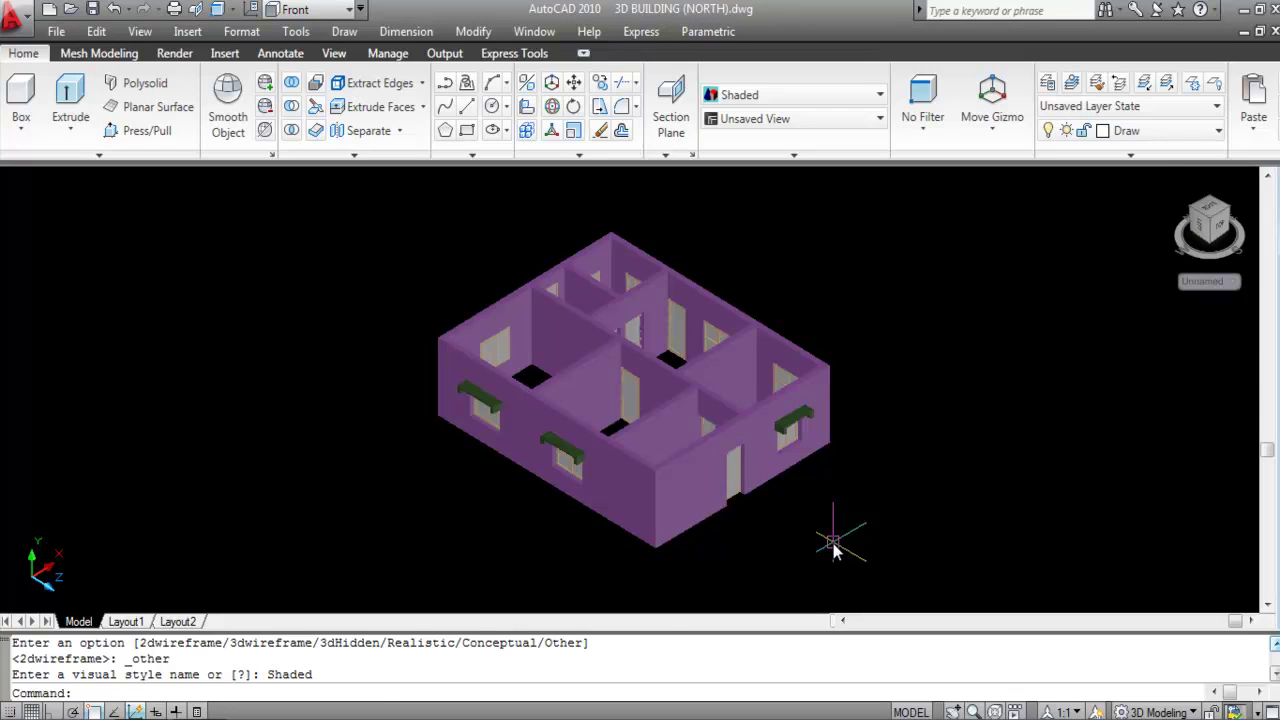
- Create a new layer named Roof Slab
{"action": "left_click", "coordinate": [1047, 83]}
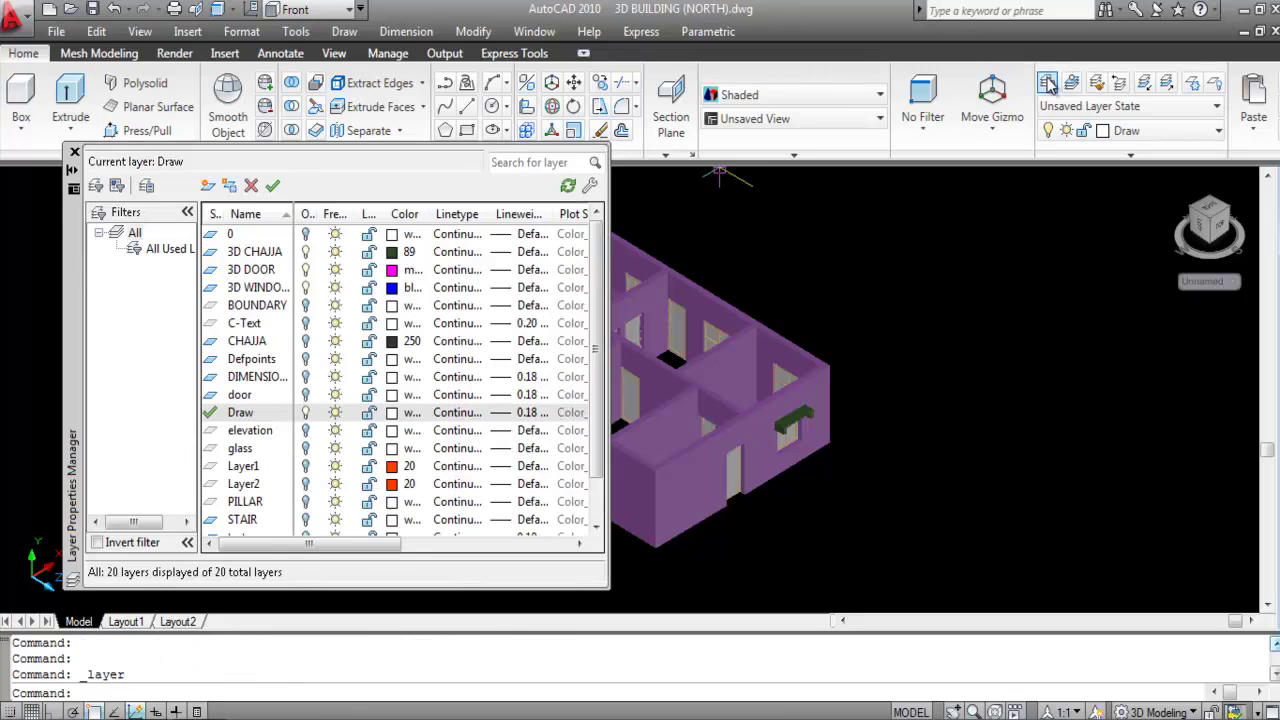
{"action": "left_click", "coordinate": [207, 186]}
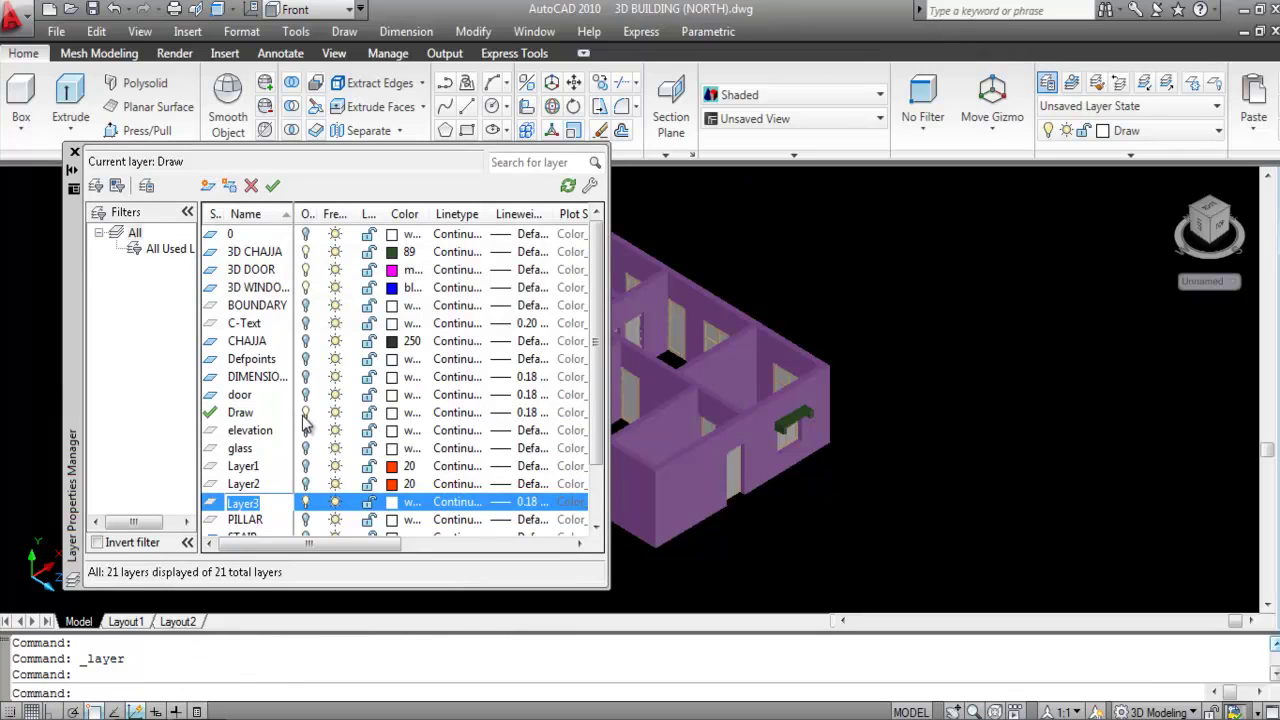
{"action": "key", "text": "Caps_Lock"}
{"action": "type", "text": "R"}
{"action": "key", "text": "Caps_Lock"}
{"action": "type", "text": "oof S"}
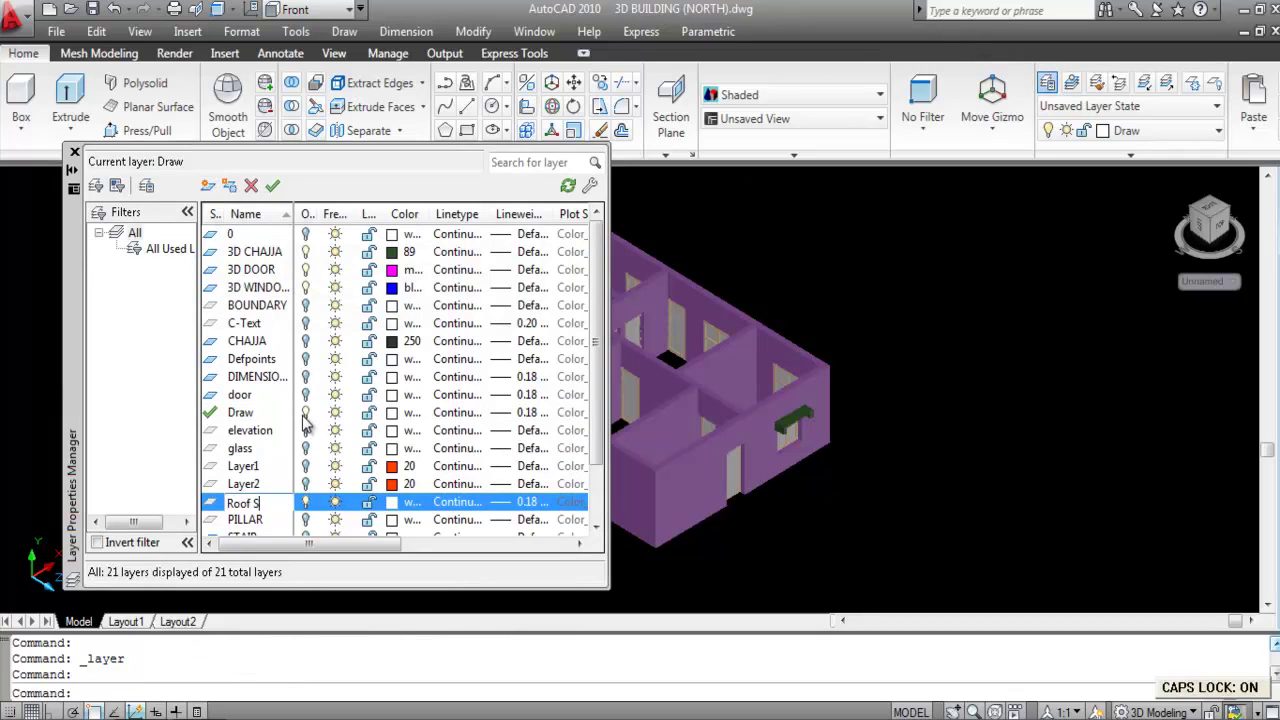
{"action": "type", "text": "lab"}
- Set the Roof Slab layer's color to index 253 and make it the current layer
{"action": "left_click", "coordinate": [398, 507]}
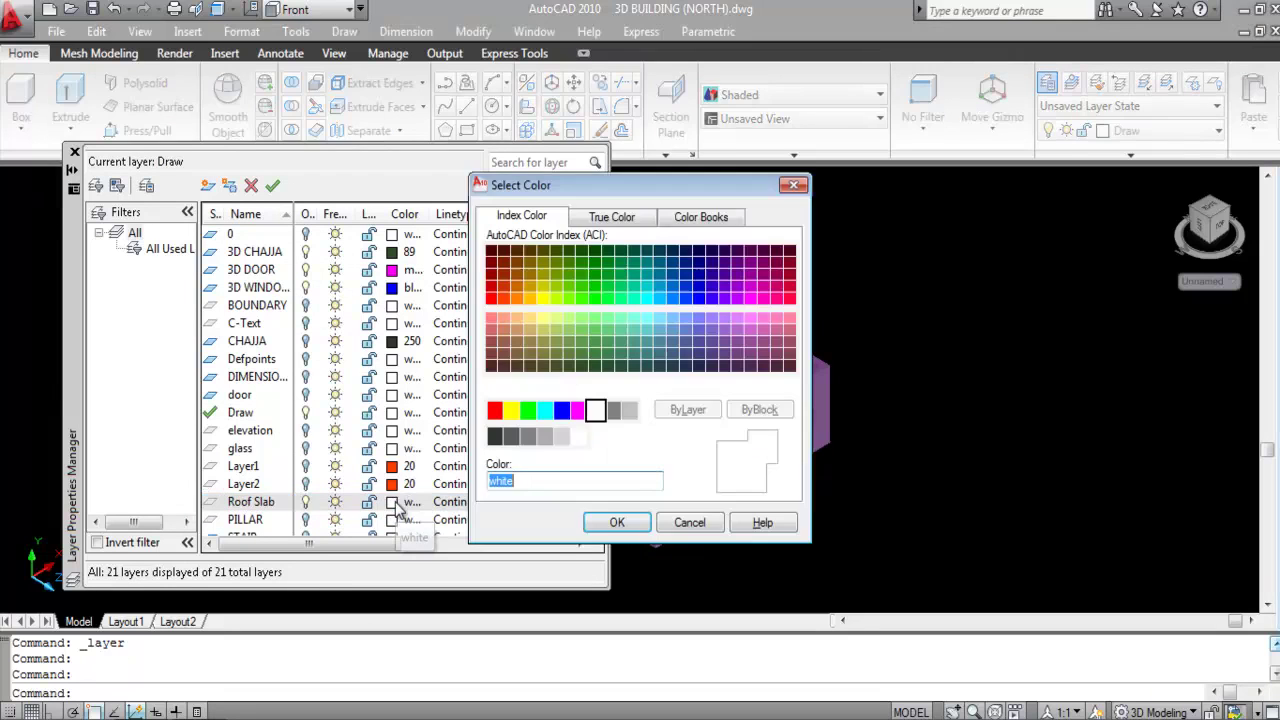
{"action": "left_click", "coordinate": [545, 438]}
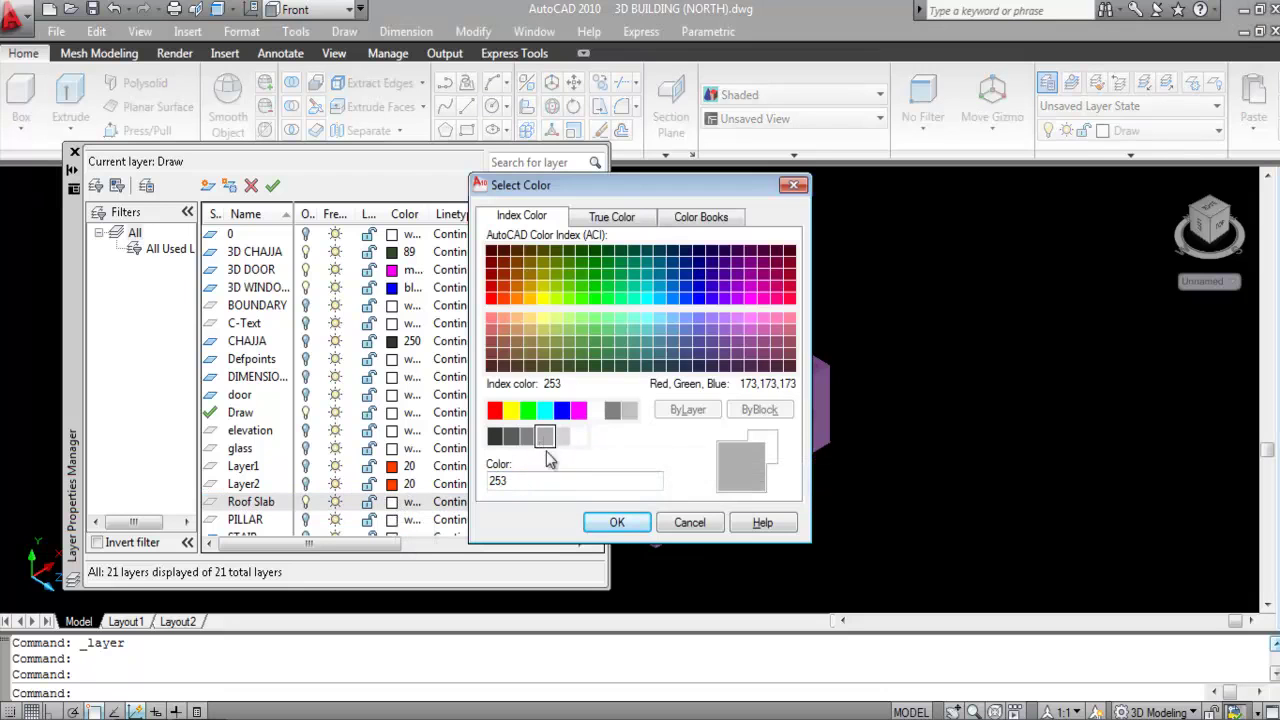
{"action": "left_click", "coordinate": [617, 523]}
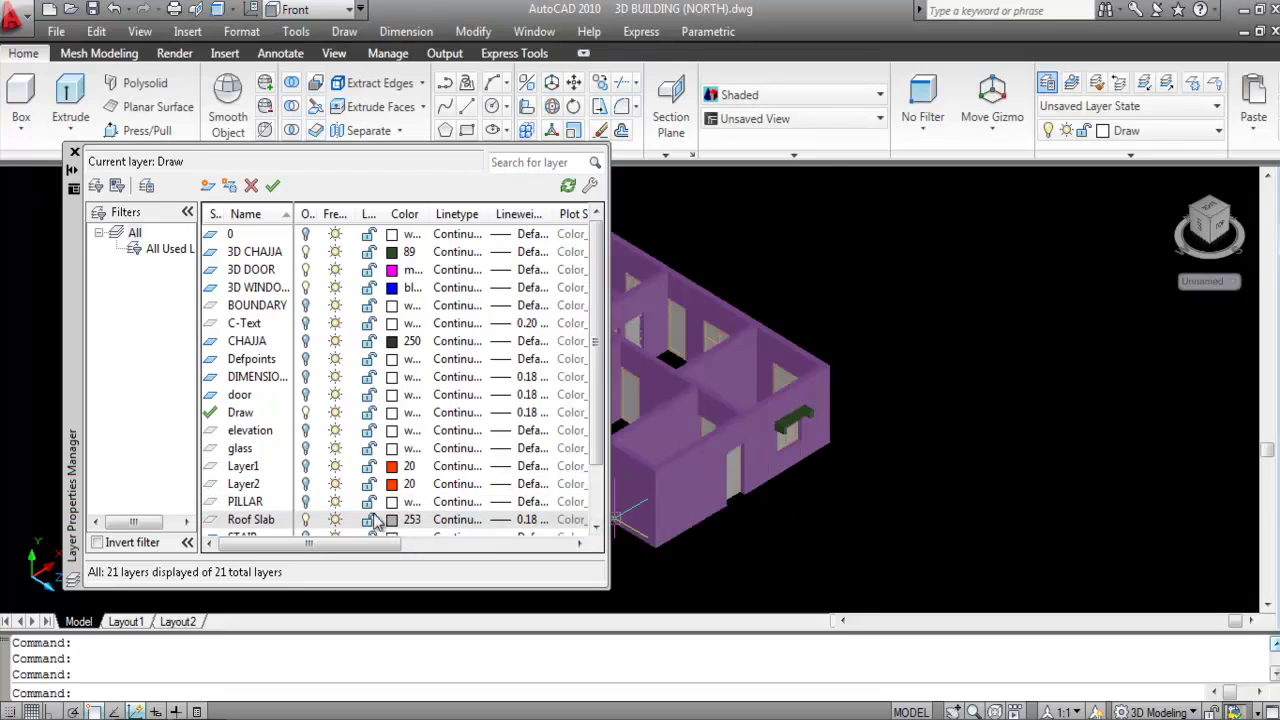
{"action": "left_click", "coordinate": [273, 187]}
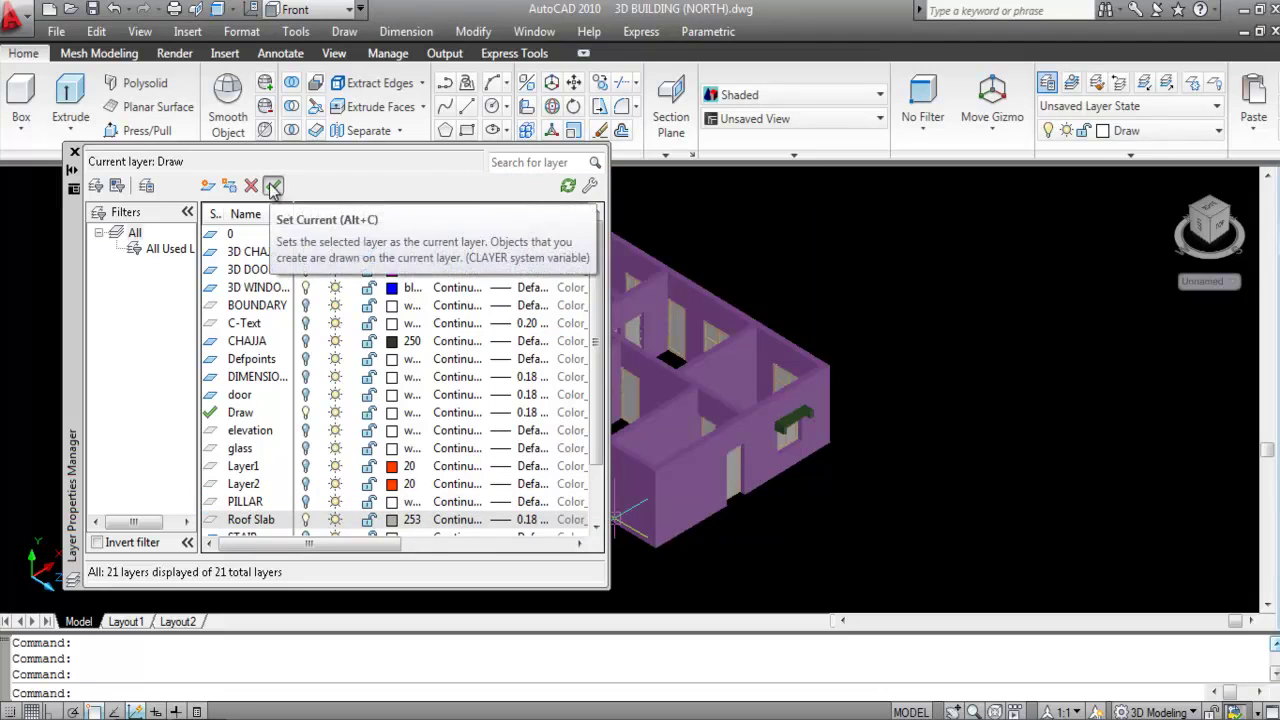
{"action": "left_click", "coordinate": [73, 155]}
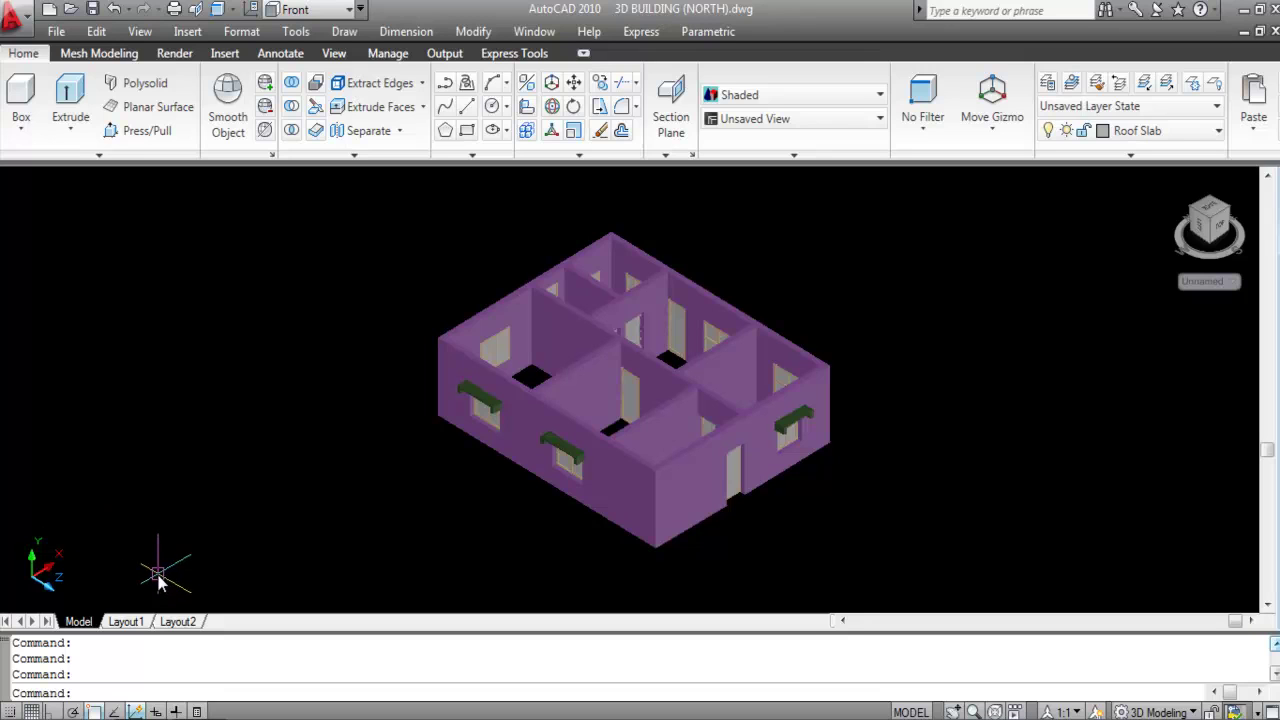
- Set the UCS to Top and switch the model view to SW Isometric
{"action": "left_click", "coordinate": [349, 9]}
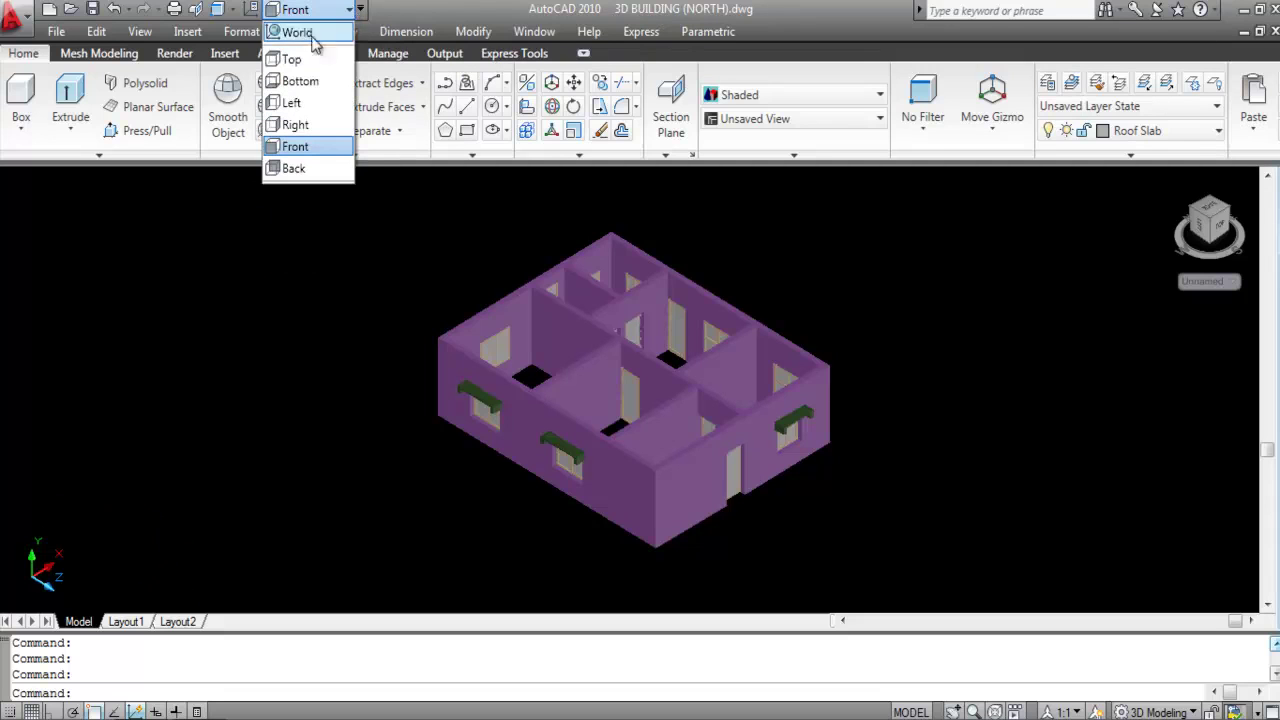
{"action": "left_click", "coordinate": [292, 60]}
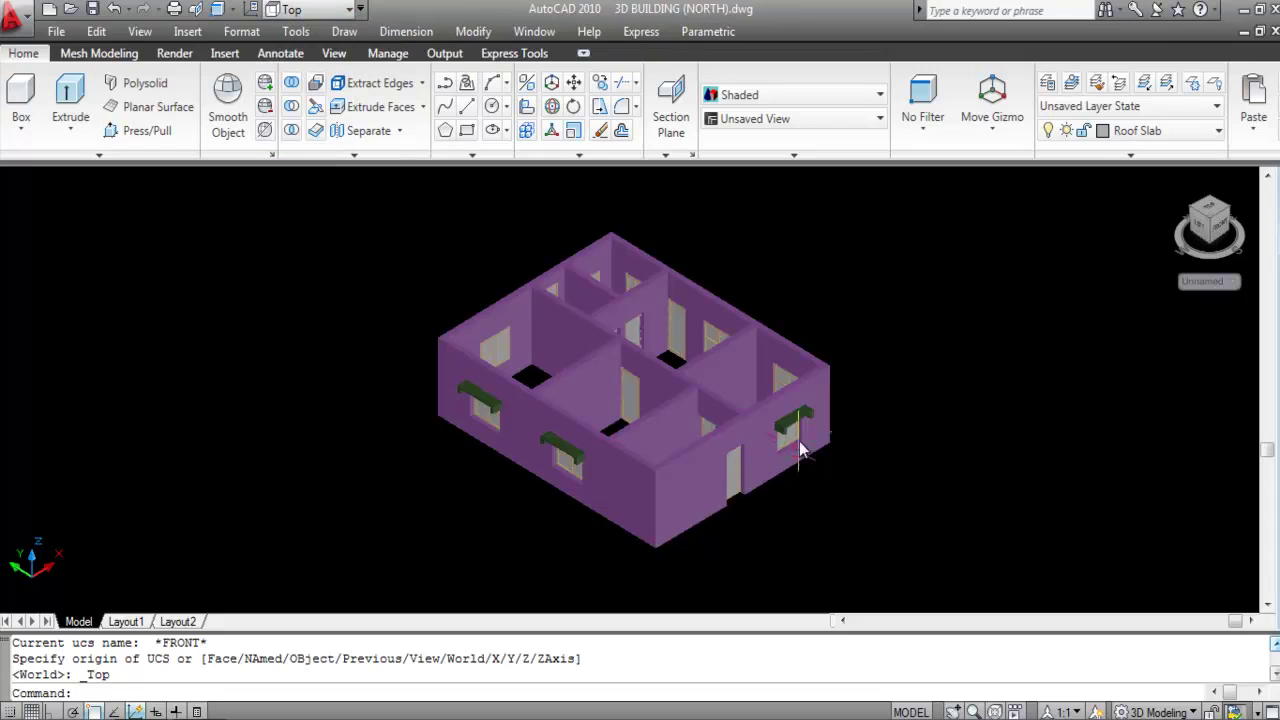
{"action": "left_click", "coordinate": [819, 120]}
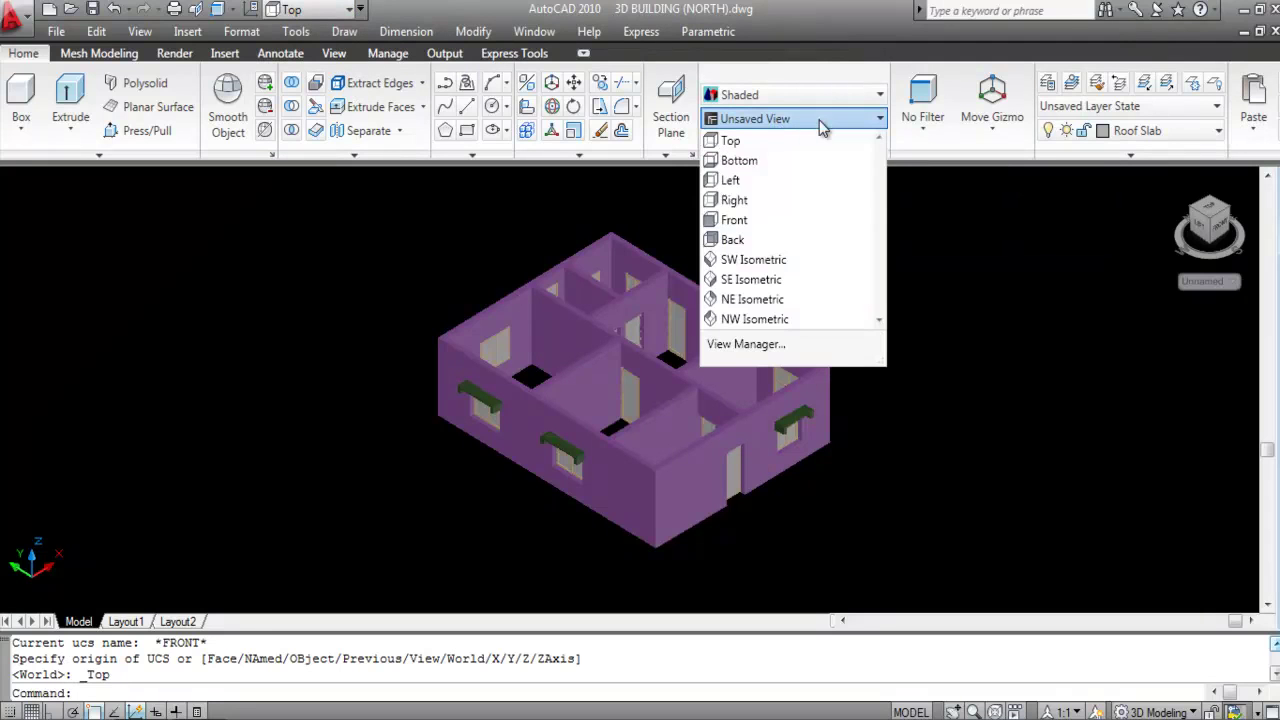
{"action": "left_click", "coordinate": [762, 259]}
- Change the building's visual style from Shaded to 2D Wireframe
{"action": "scroll", "coordinate": [797, 500], "scroll_direction": "up", "scroll_amount": 8}
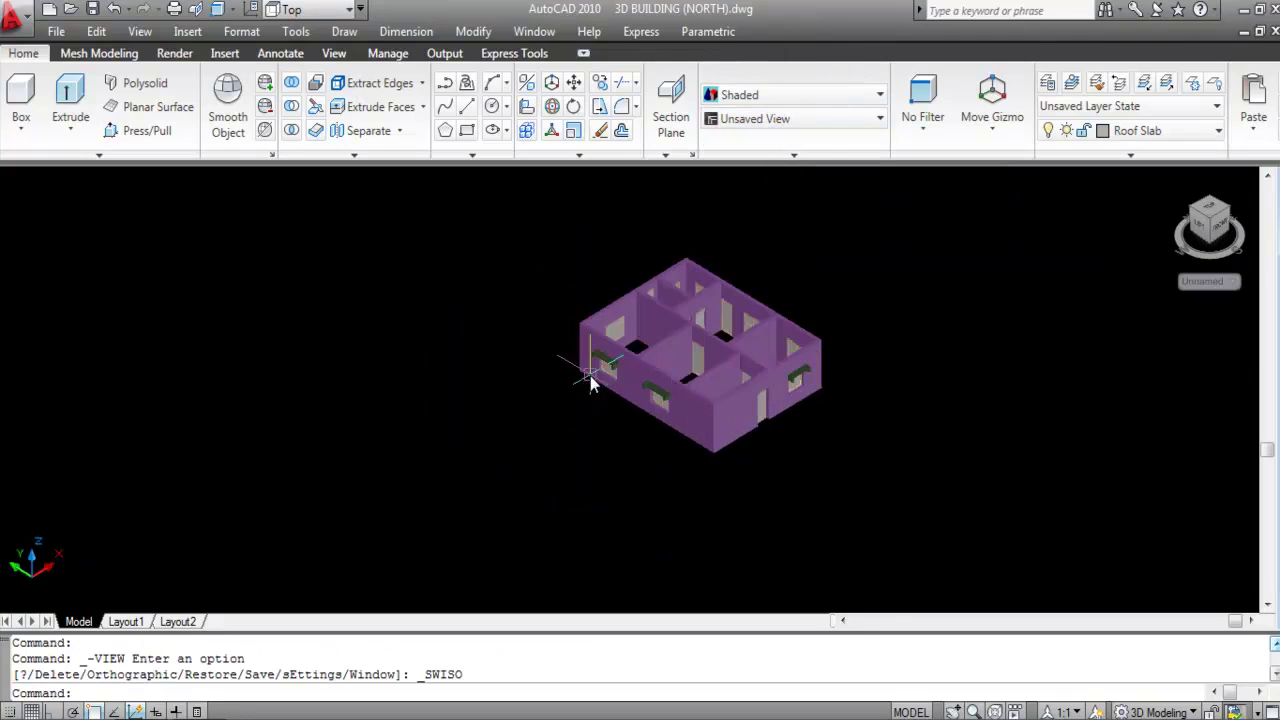
{"action": "scroll", "coordinate": [845, 330], "scroll_direction": "up", "scroll_amount": 5}
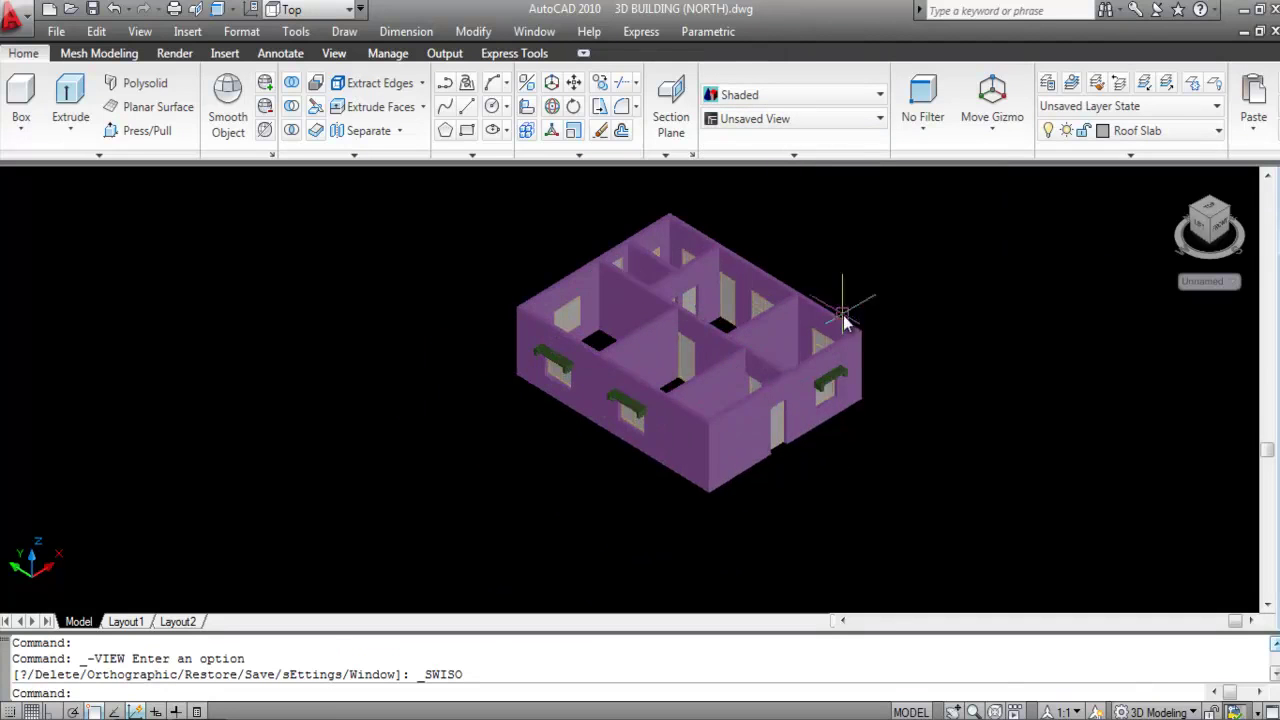
{"action": "scroll", "coordinate": [855, 360], "scroll_direction": "down", "scroll_amount": 3}
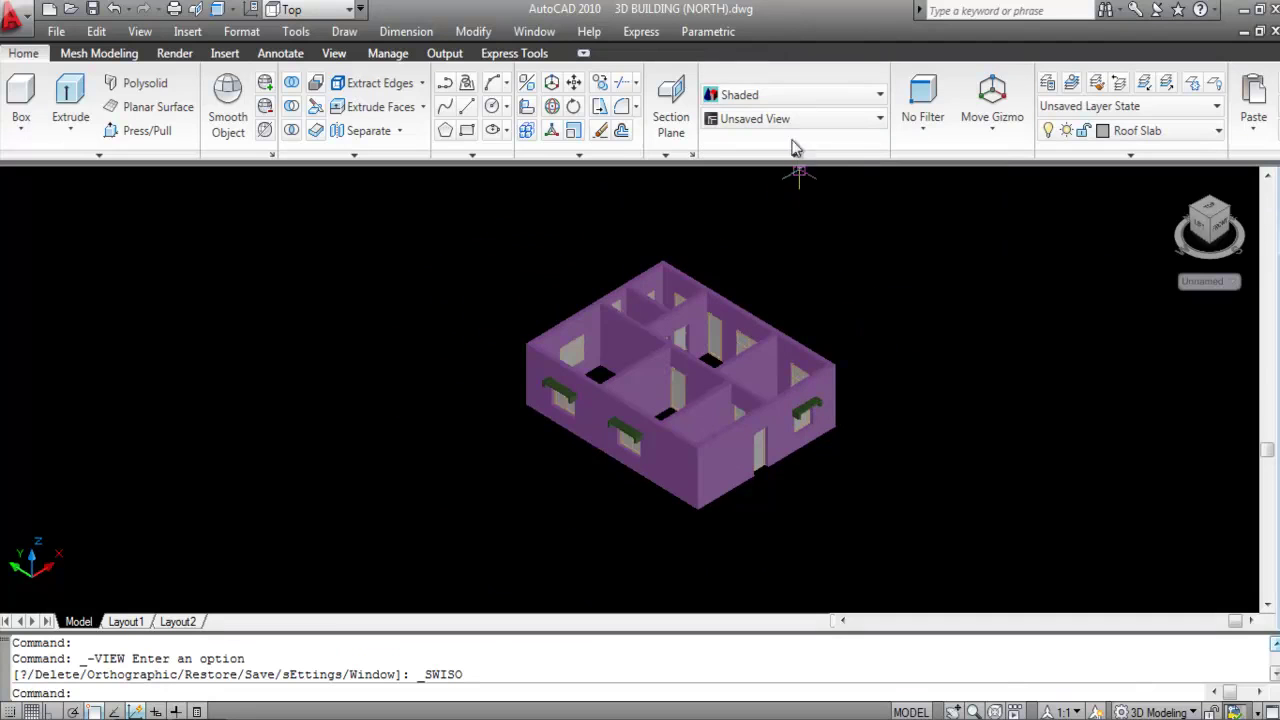
{"action": "left_click", "coordinate": [782, 96]}
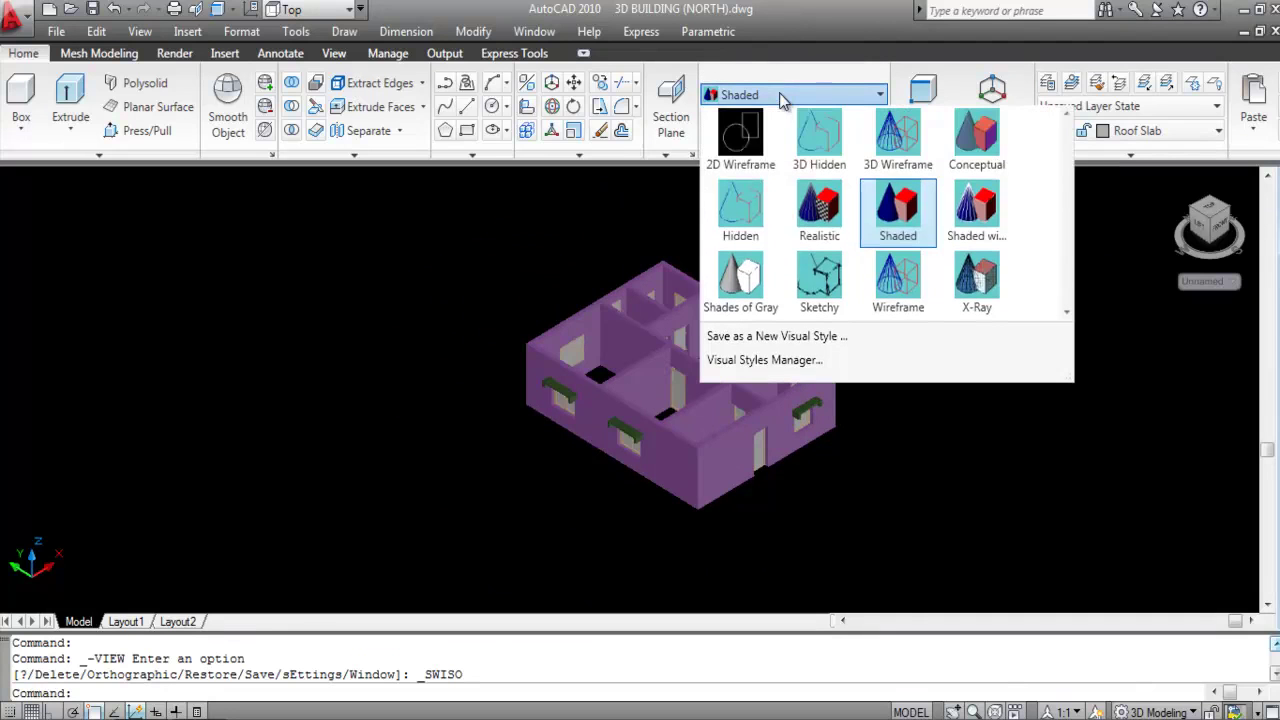
{"action": "left_click", "coordinate": [737, 148]}
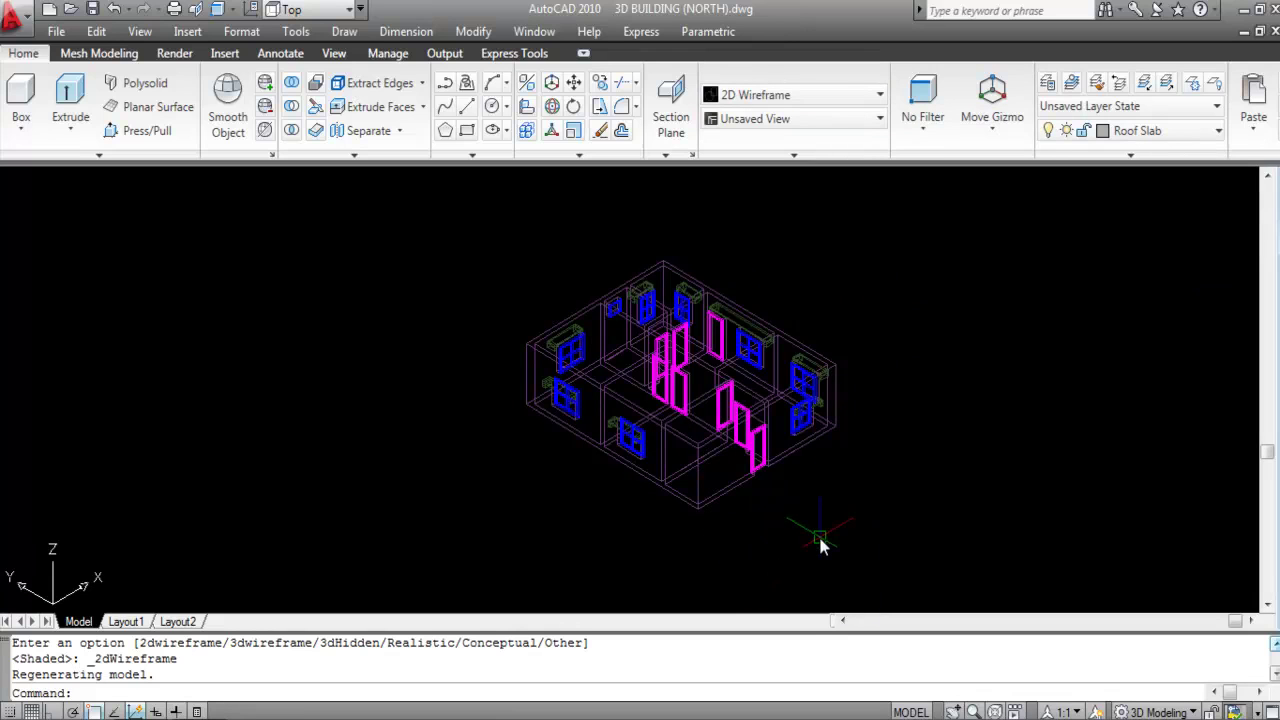
- Draw a polyline around the building's top outline through the four outer wall corners, ending back at the starting corner
{"action": "type", "text": "pl"}
{"action": "key", "text": "Return"}
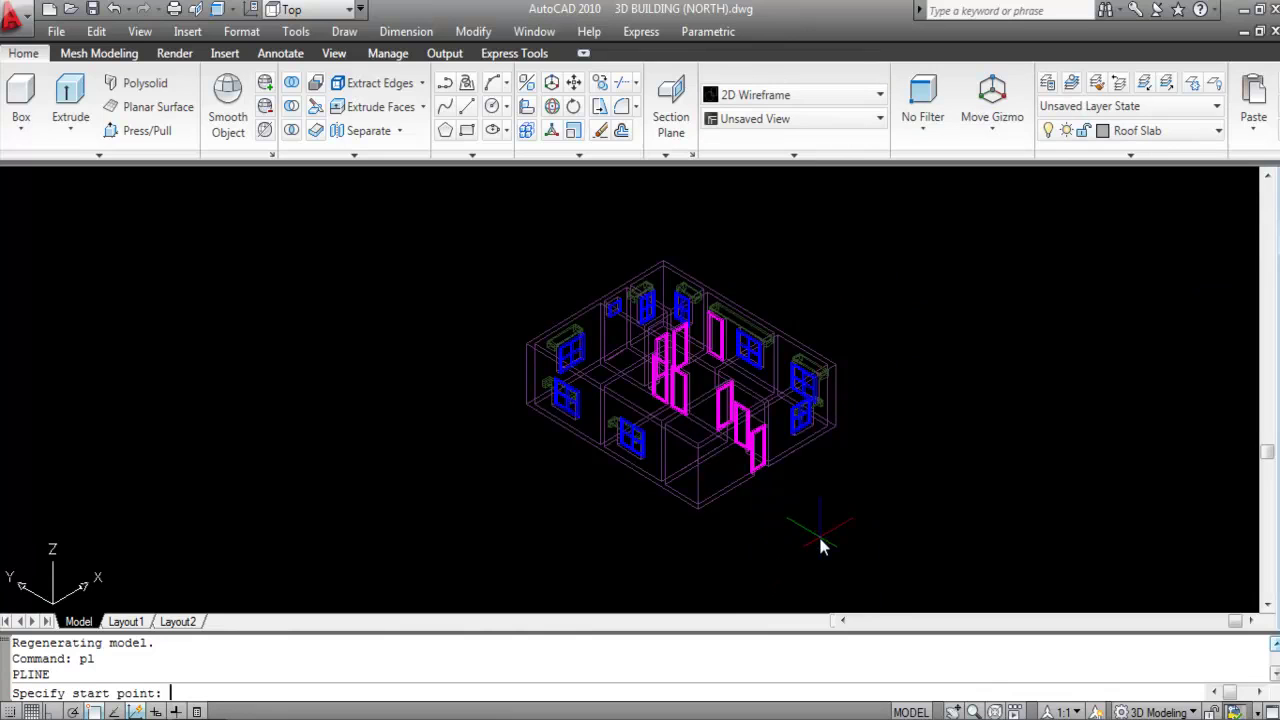
{"action": "scroll", "coordinate": [560, 357], "scroll_direction": "up", "scroll_amount": 4}
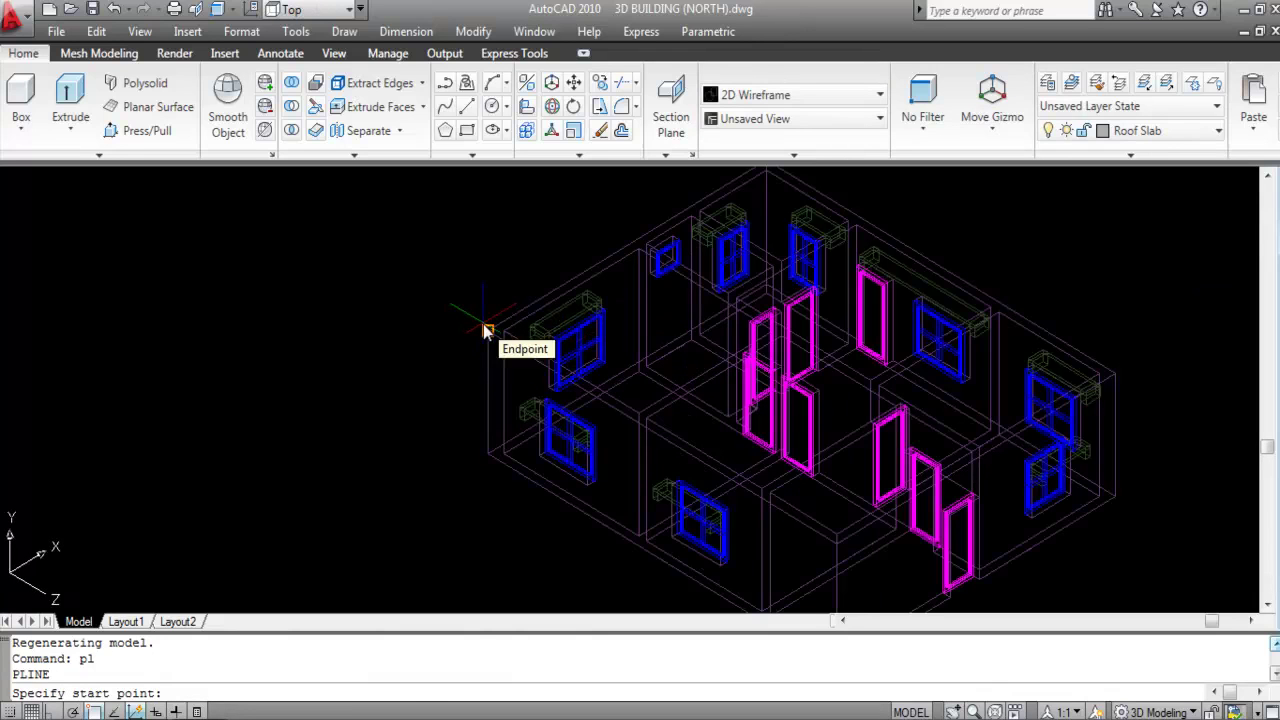
{"action": "left_click", "coordinate": [487, 331]}
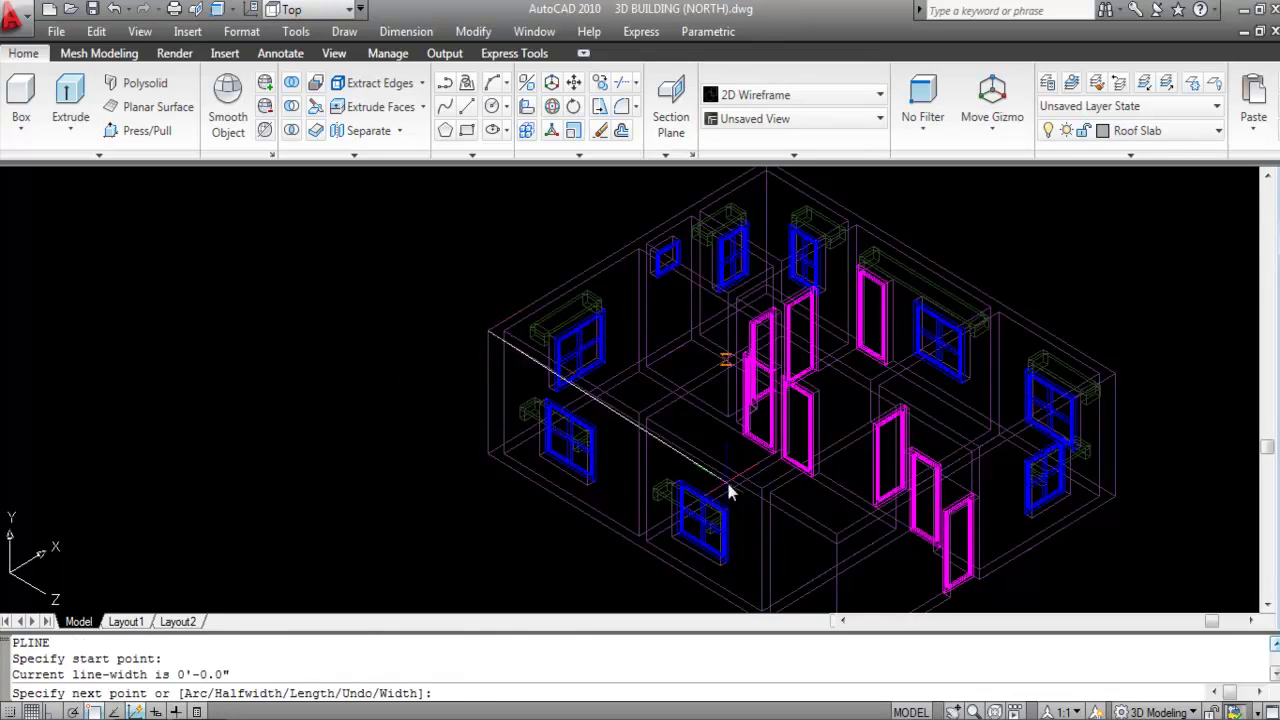
{"action": "middle_click_drag", "start_coordinate": [728, 491], "coordinate": [570, 397], "text": "shift"}
{"action": "scroll", "coordinate": [570, 397], "scroll_direction": "up", "scroll_amount": 5}
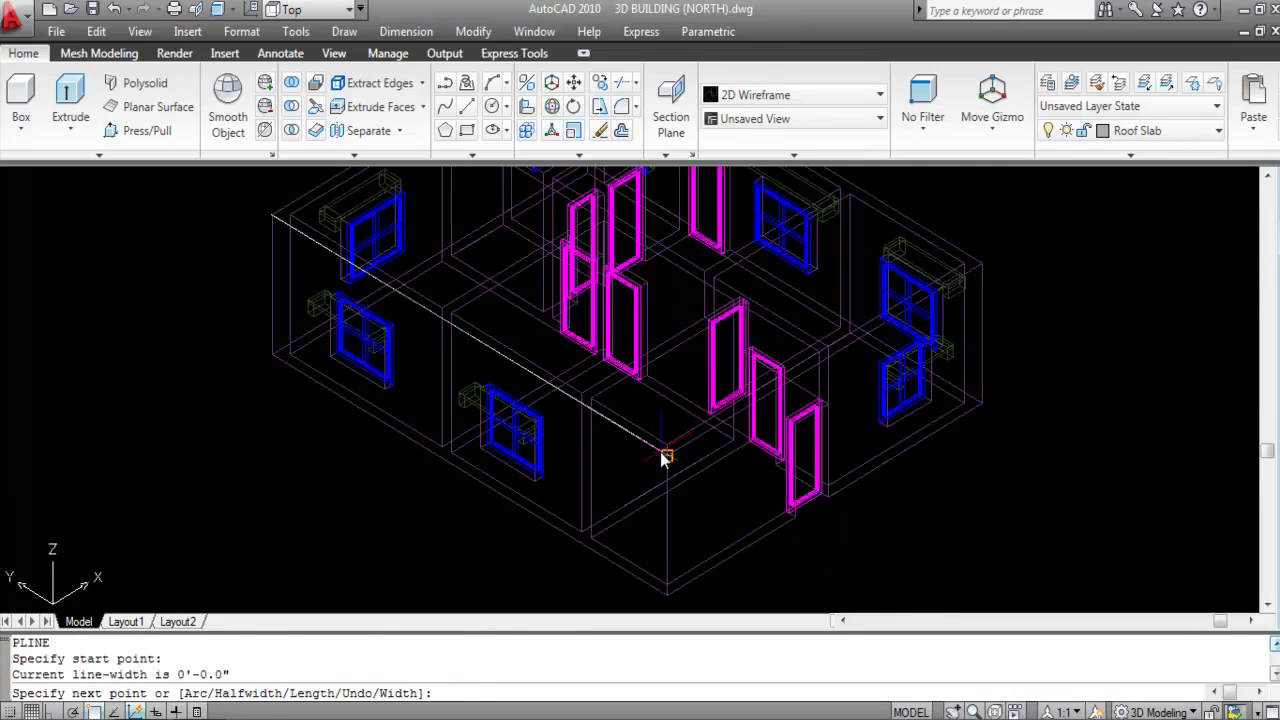
{"action": "left_click", "coordinate": [666, 459]}
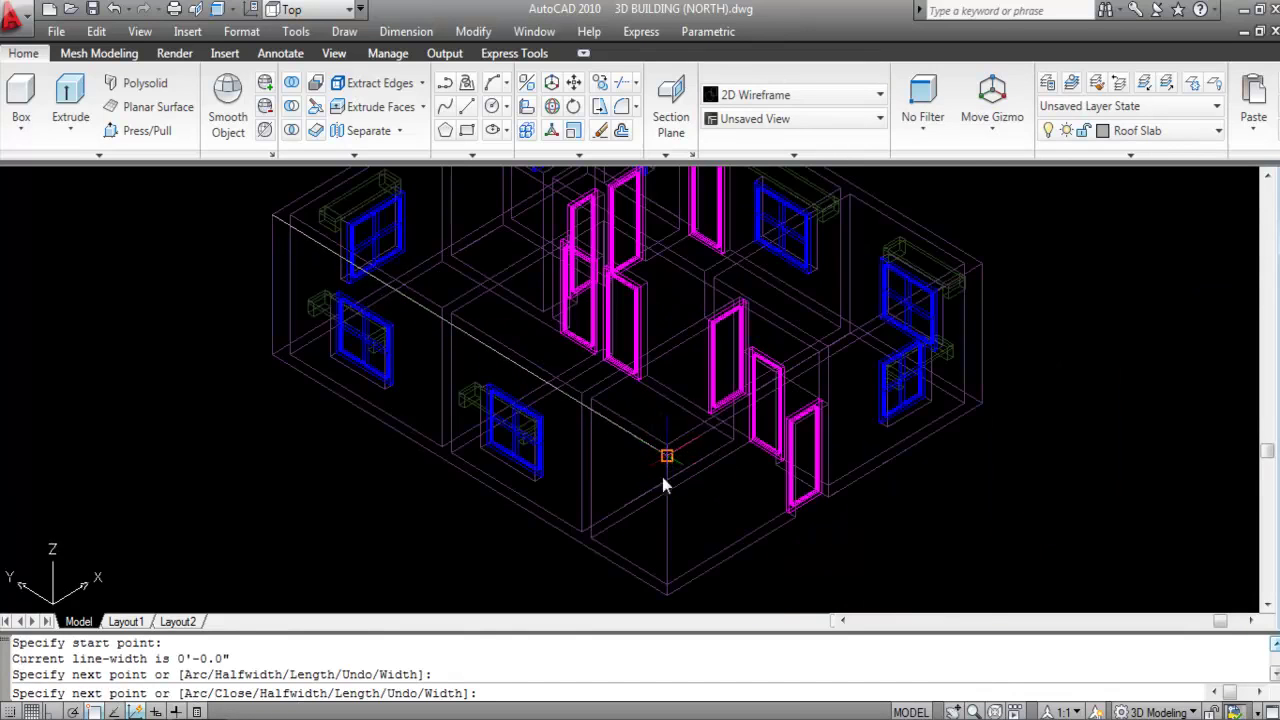
{"action": "scroll", "coordinate": [663, 457], "scroll_direction": "down", "scroll_amount": 4}
{"action": "scroll", "coordinate": [834, 409], "scroll_direction": "up", "scroll_amount": 5}
{"action": "left_click", "coordinate": [838, 414]}
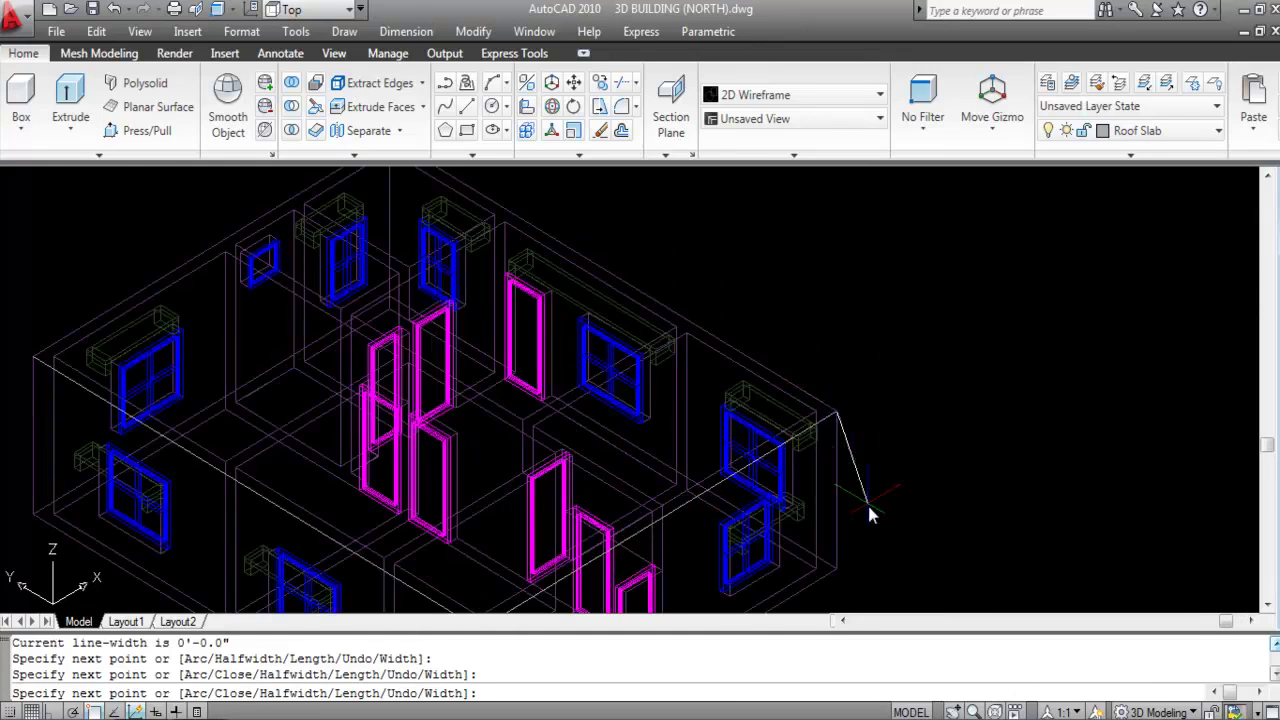
{"action": "scroll", "coordinate": [694, 377], "scroll_direction": "down", "scroll_amount": 4}
{"action": "left_click", "coordinate": [681, 364]}
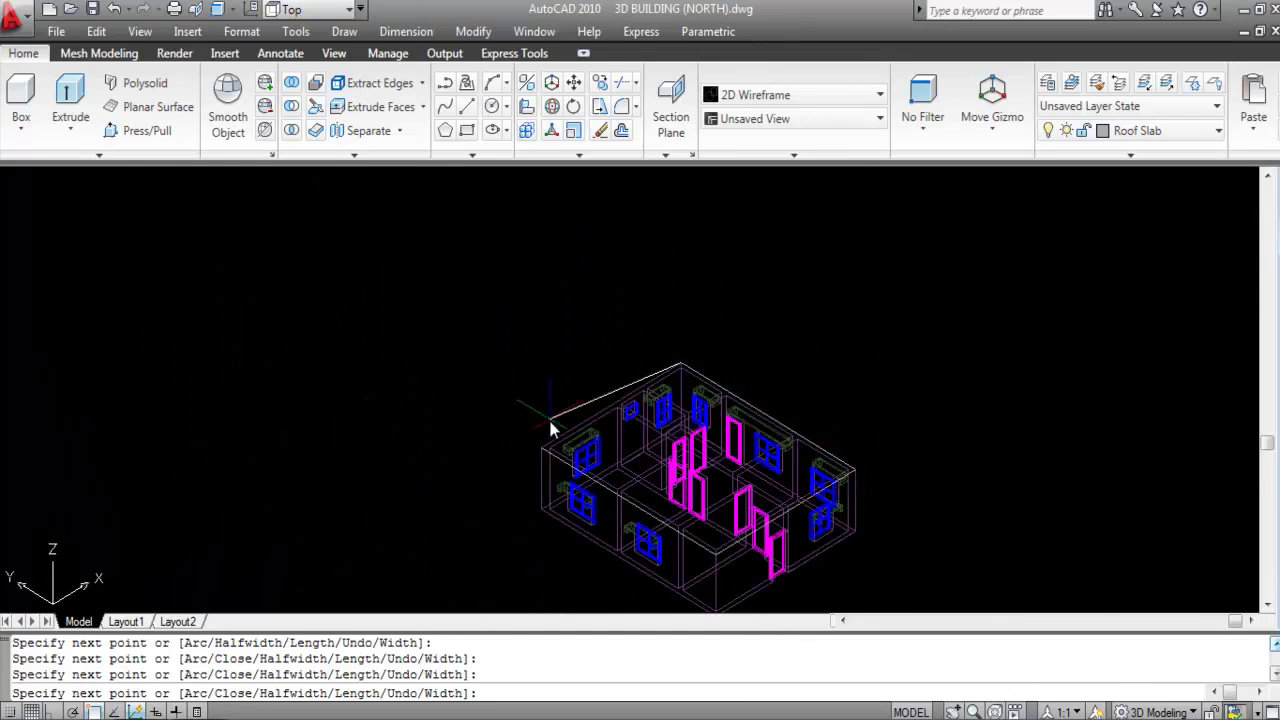
{"action": "scroll", "coordinate": [540, 440], "scroll_direction": "up", "scroll_amount": 4}
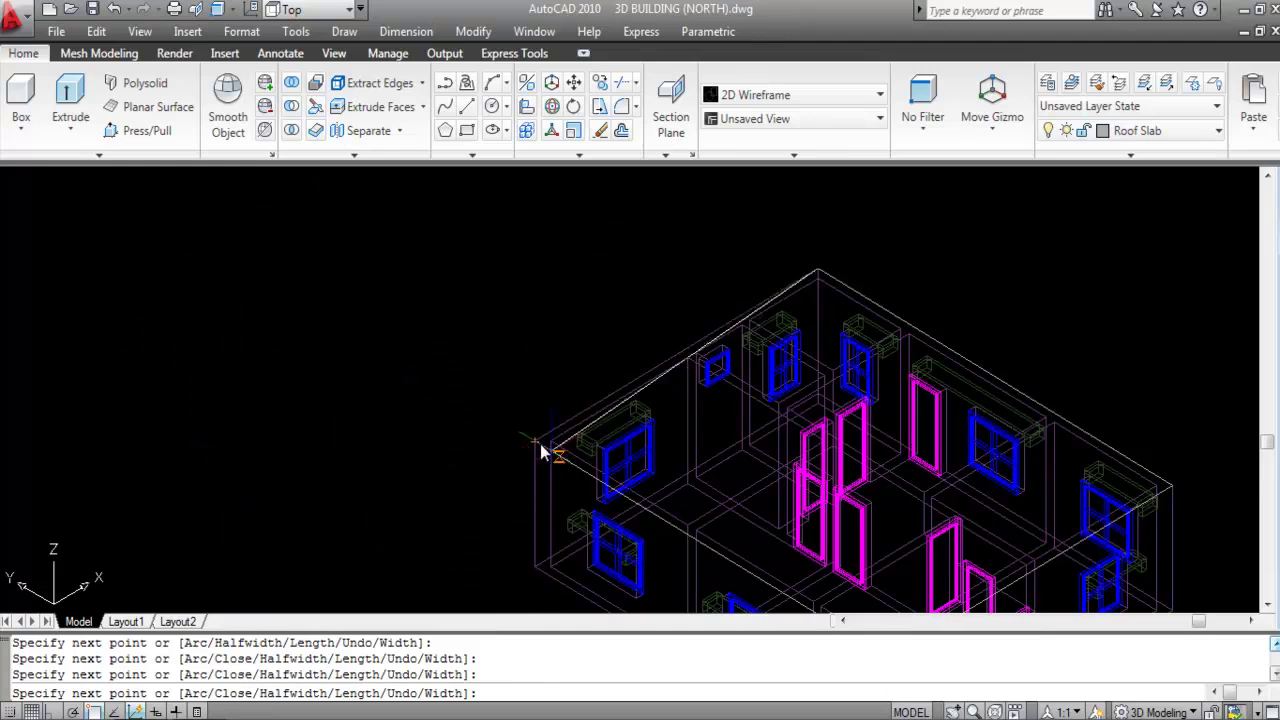
{"action": "left_click", "coordinate": [535, 441]}
{"action": "scroll", "coordinate": [366, 380], "scroll_direction": "down", "scroll_amount": 4}
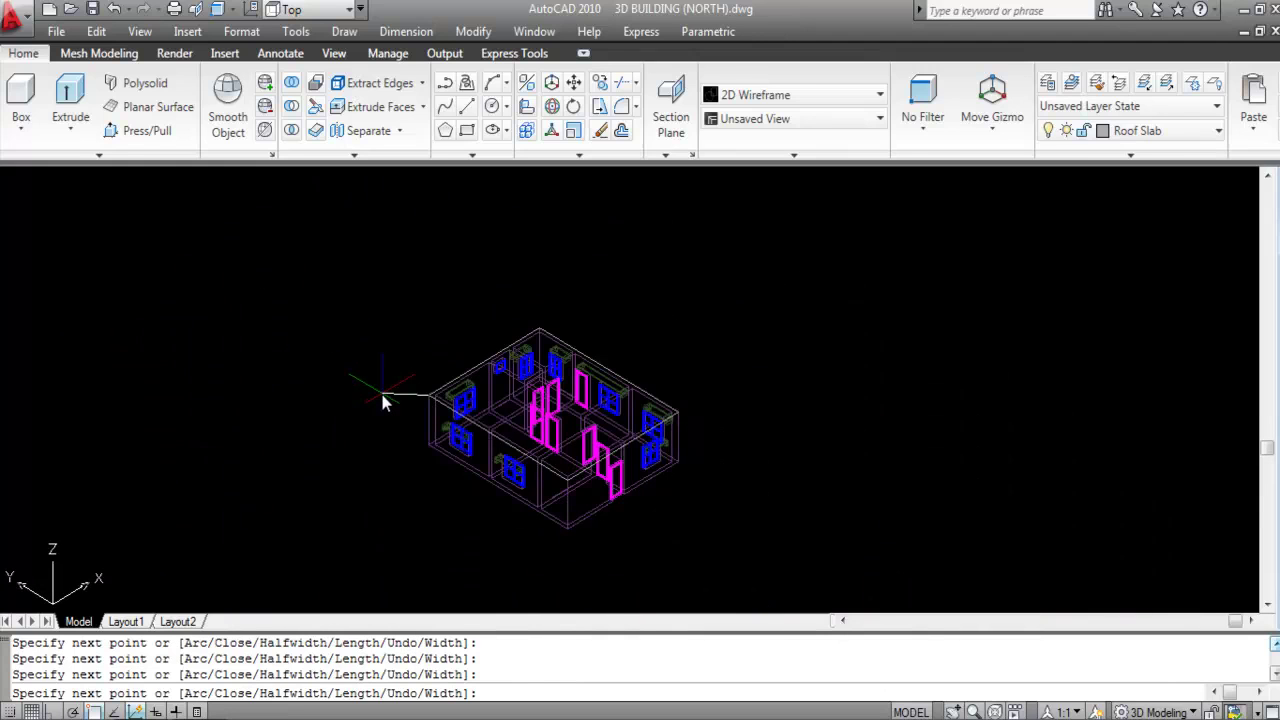
{"action": "key", "text": "Escape"}
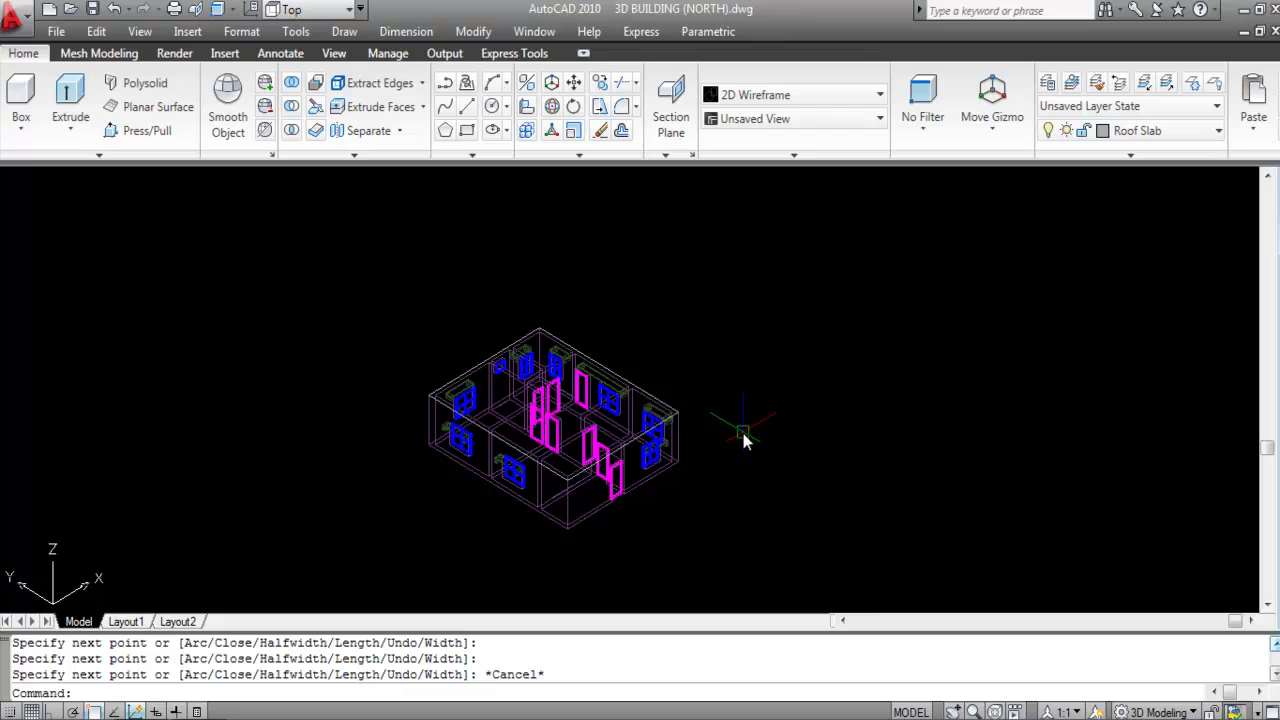
- Offset the roof outline polyline outward by 6 inches
{"action": "type", "text": "o"}
{"action": "key", "text": "Return"}
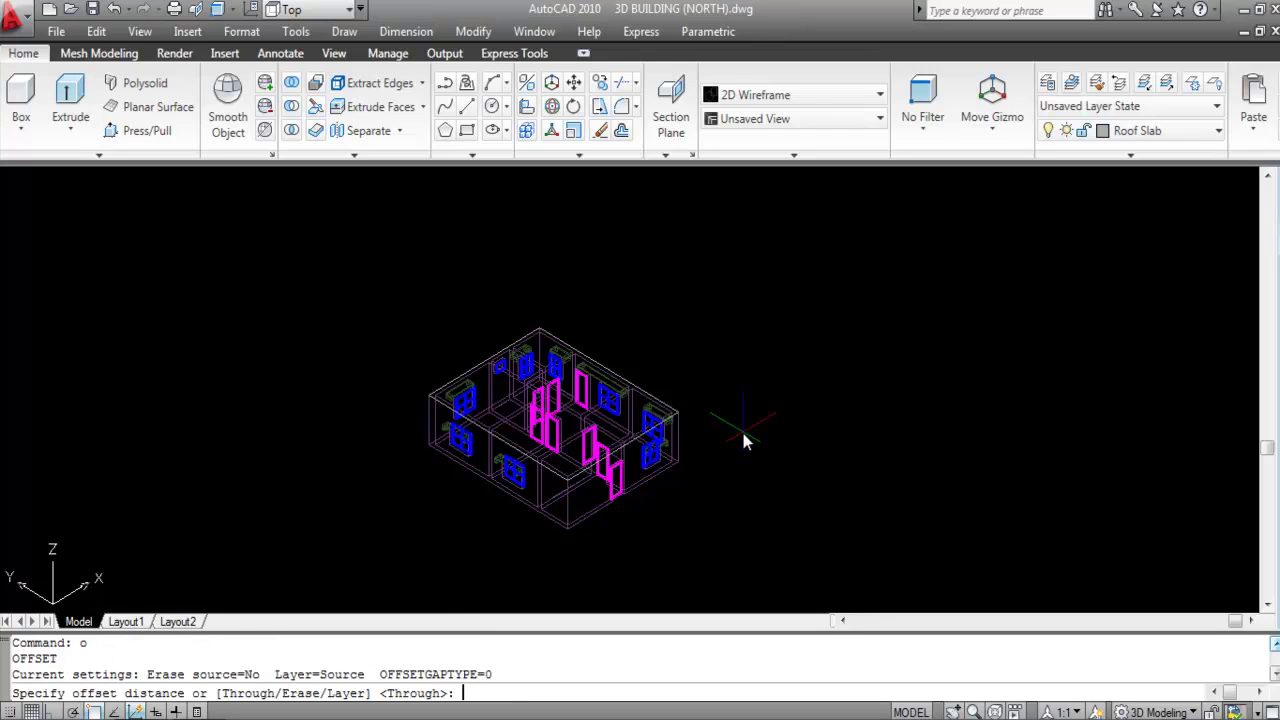
{"action": "type", "text": "6"}
{"action": "key", "text": "Return"}
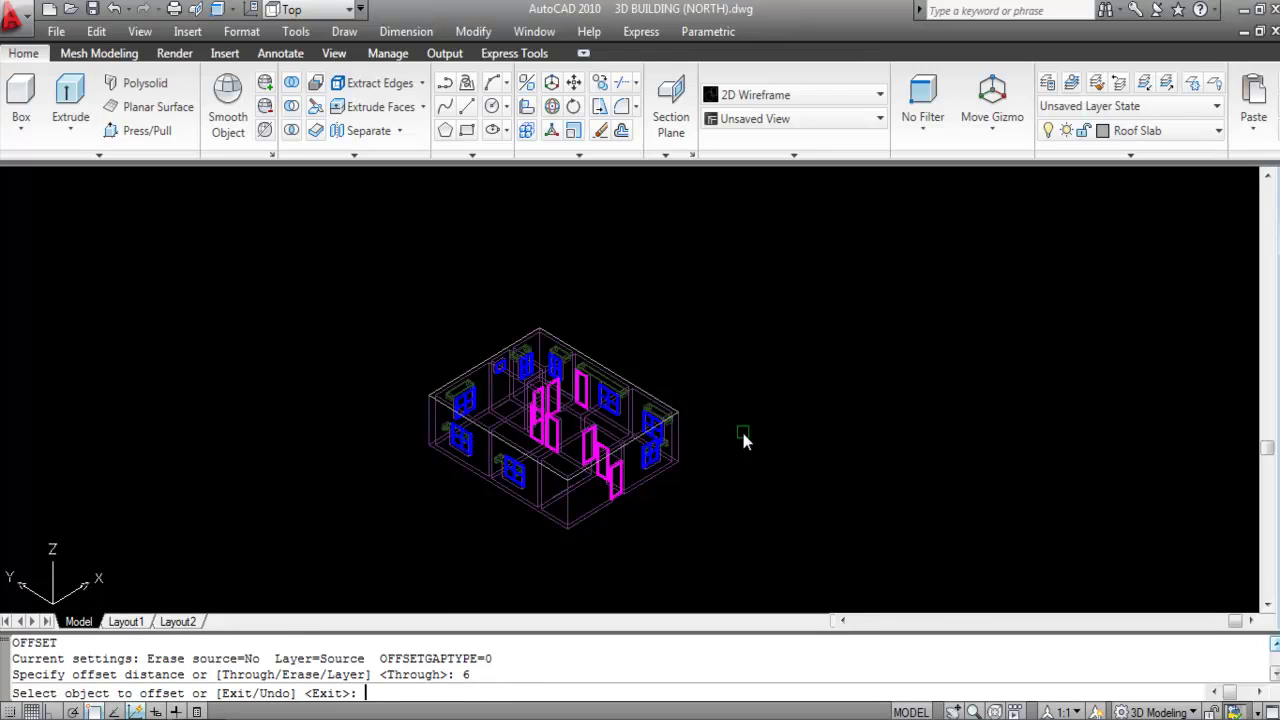
{"action": "scroll", "coordinate": [440, 411], "scroll_direction": "up", "scroll_amount": 5}
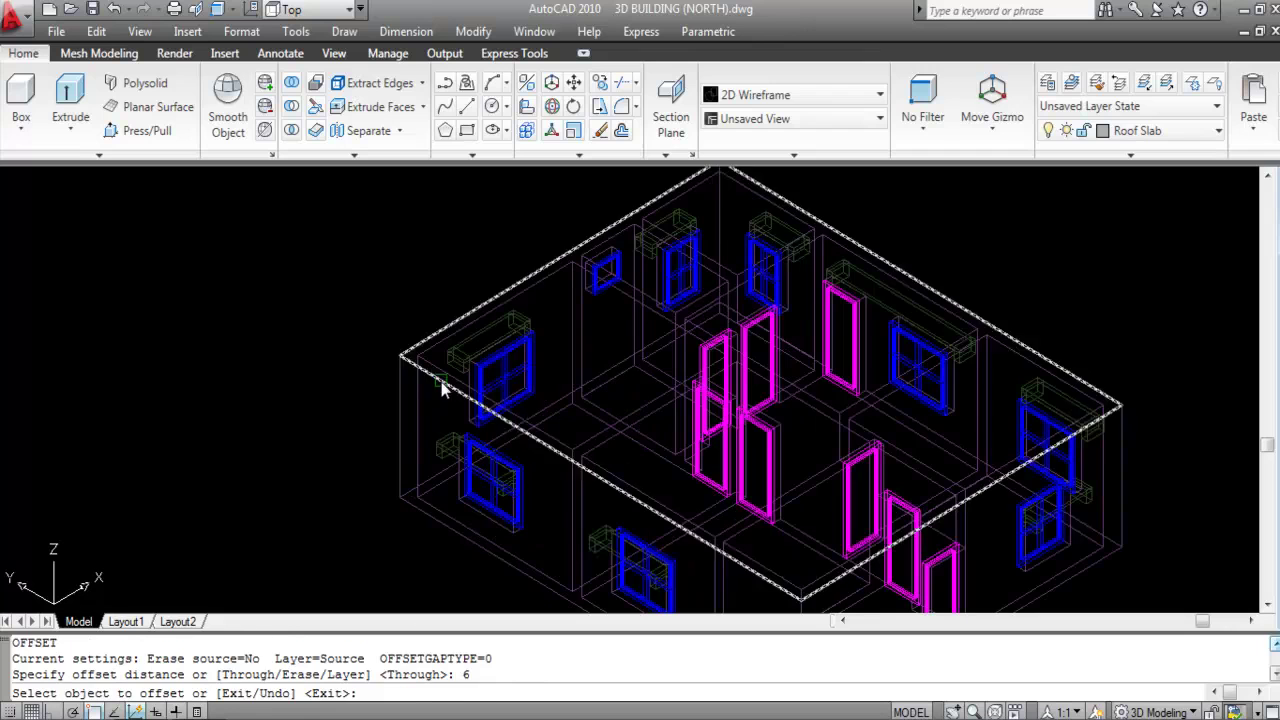
{"action": "left_click", "coordinate": [441, 386]}
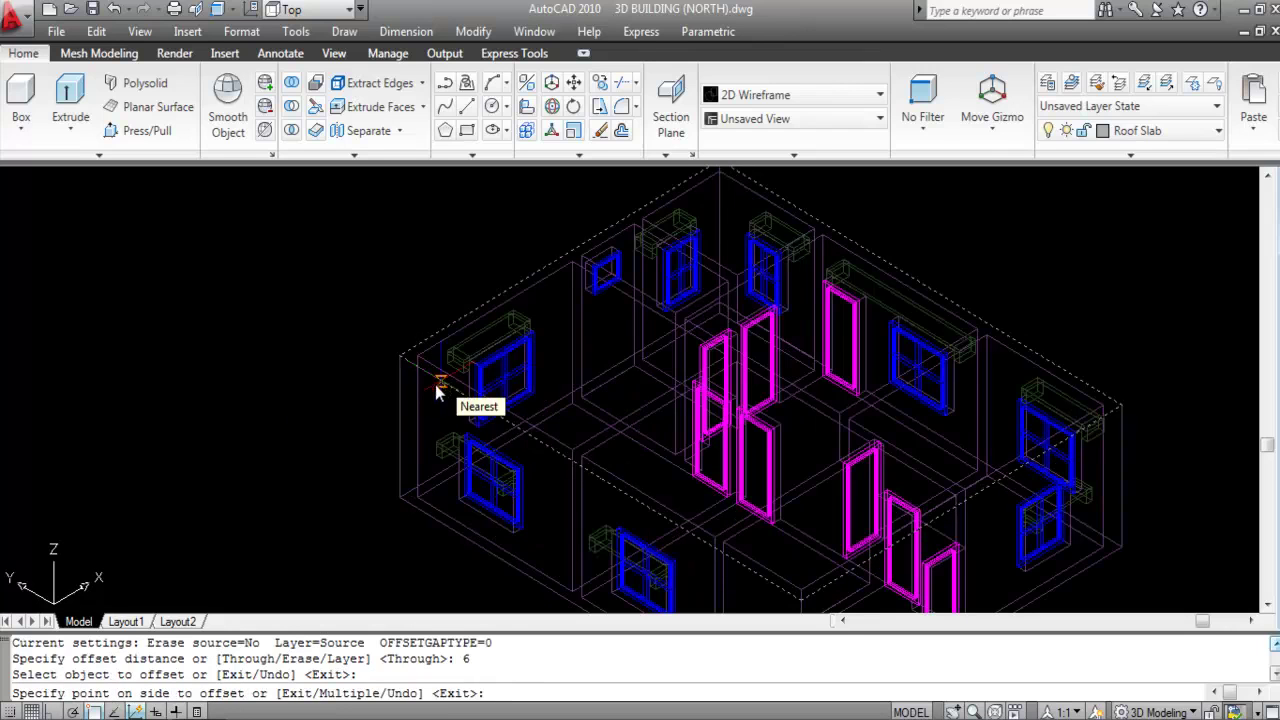
{"action": "left_click", "coordinate": [281, 445]}
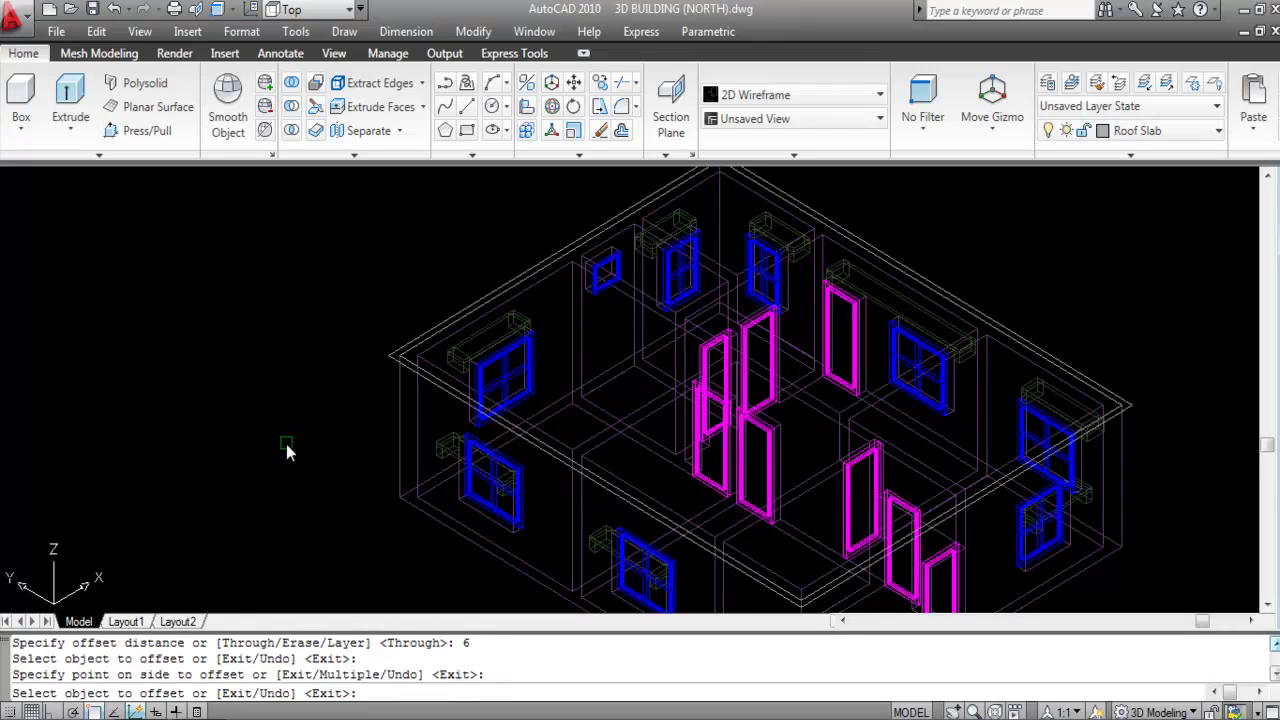
{"action": "key", "text": "Escape"}
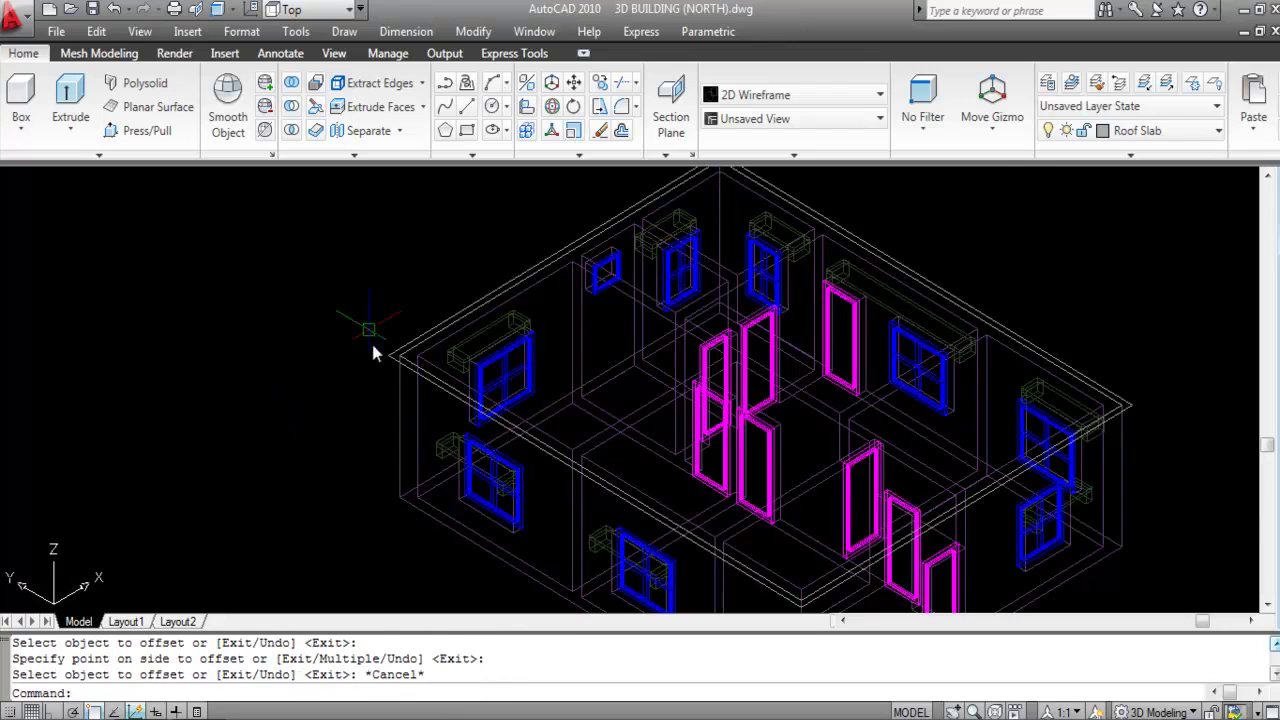
- Extrude the outer offset polyline upward by 4 inches to form the roof slab
{"action": "scroll", "coordinate": [440, 424], "scroll_direction": "up", "scroll_amount": 3}
{"action": "scroll", "coordinate": [330, 327], "scroll_direction": "down", "scroll_amount": 4}
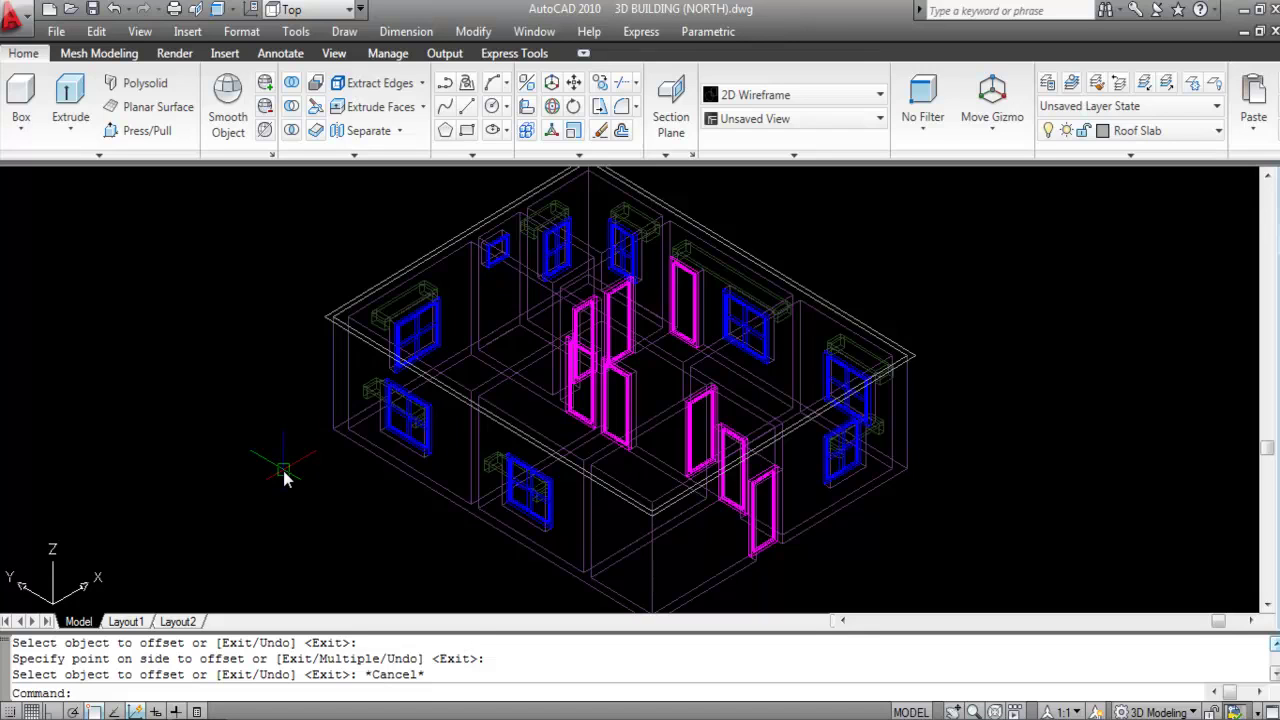
{"action": "type", "text": "ext"}
{"action": "key", "text": "Return"}
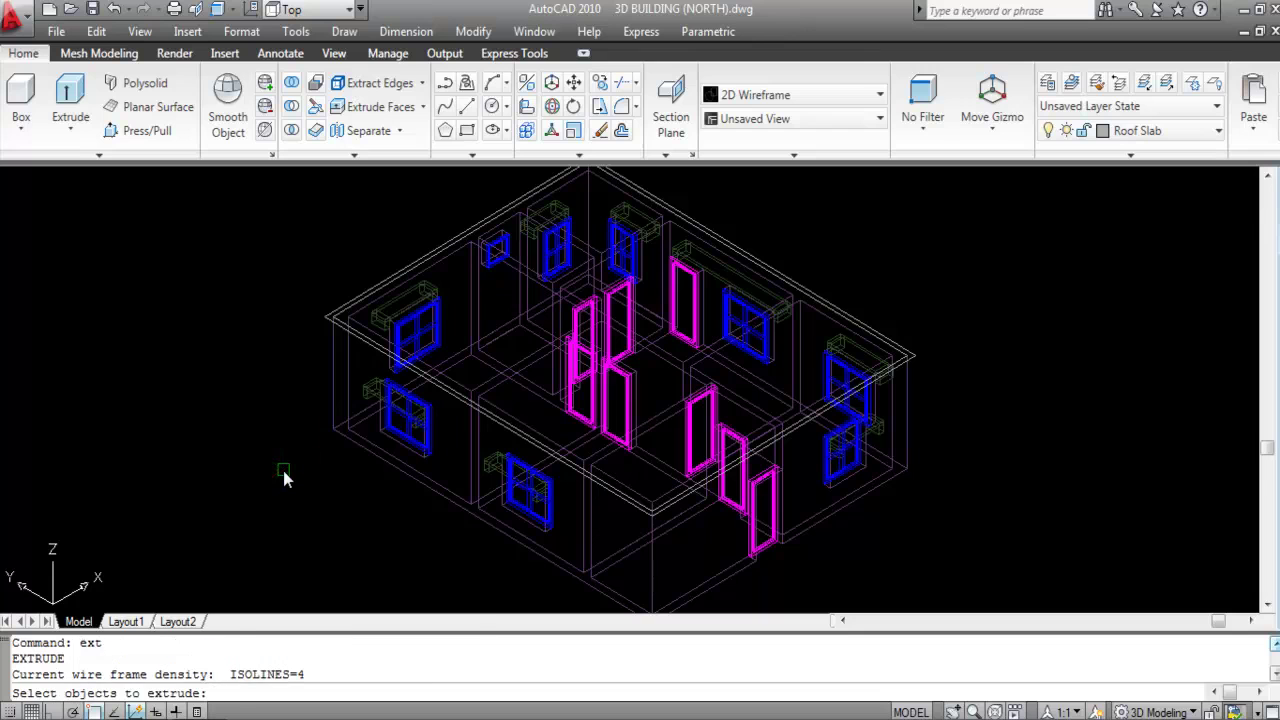
{"action": "scroll", "coordinate": [318, 340], "scroll_direction": "up", "scroll_amount": 4}
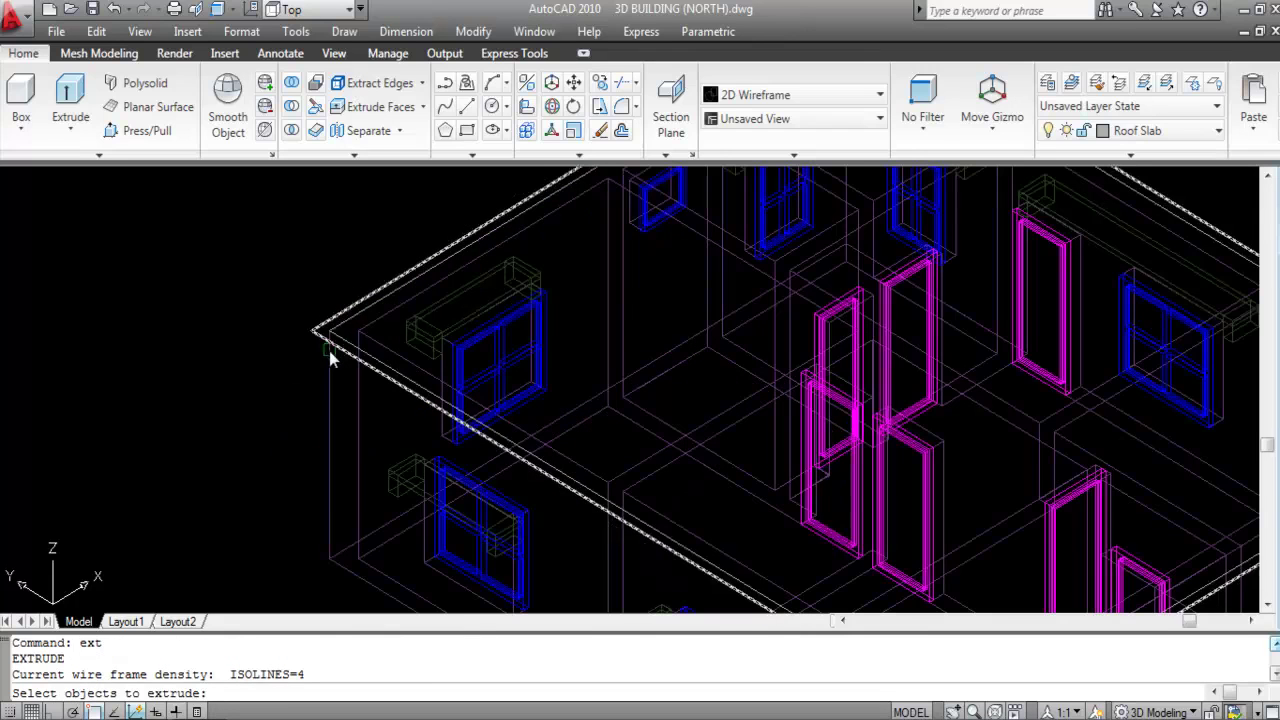
{"action": "left_click", "coordinate": [320, 345]}
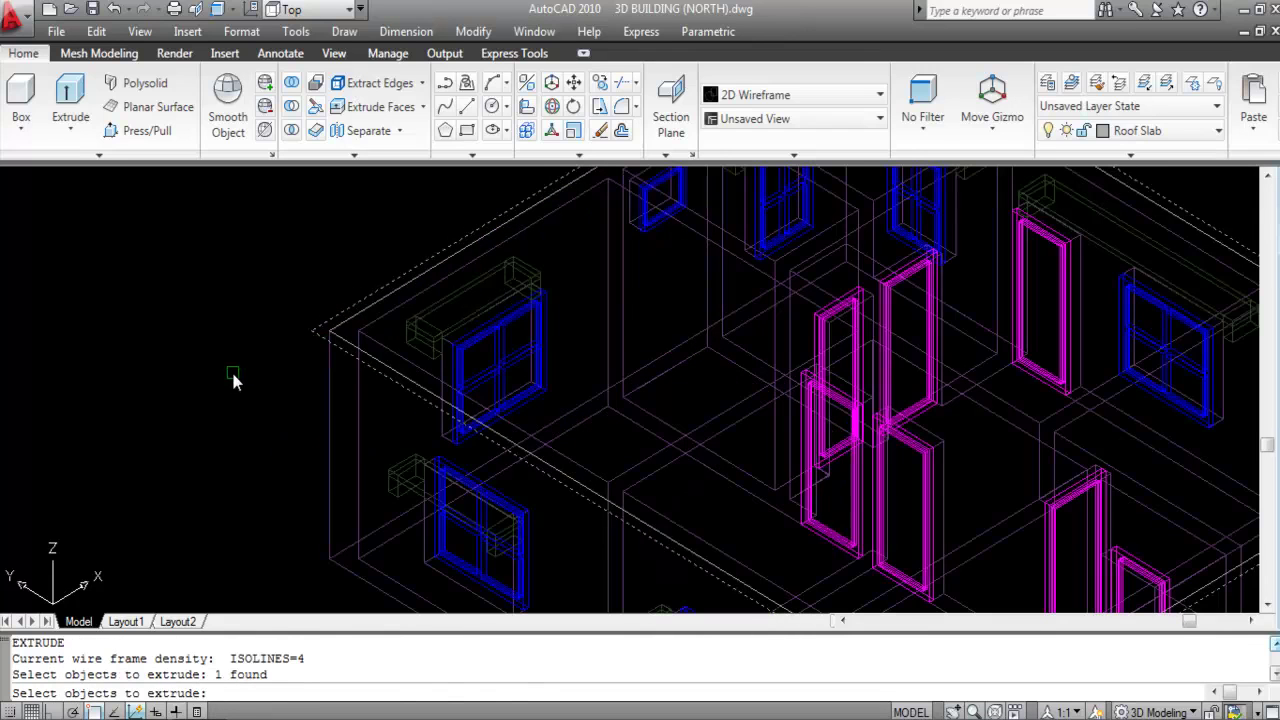
{"action": "key", "text": "Return"}
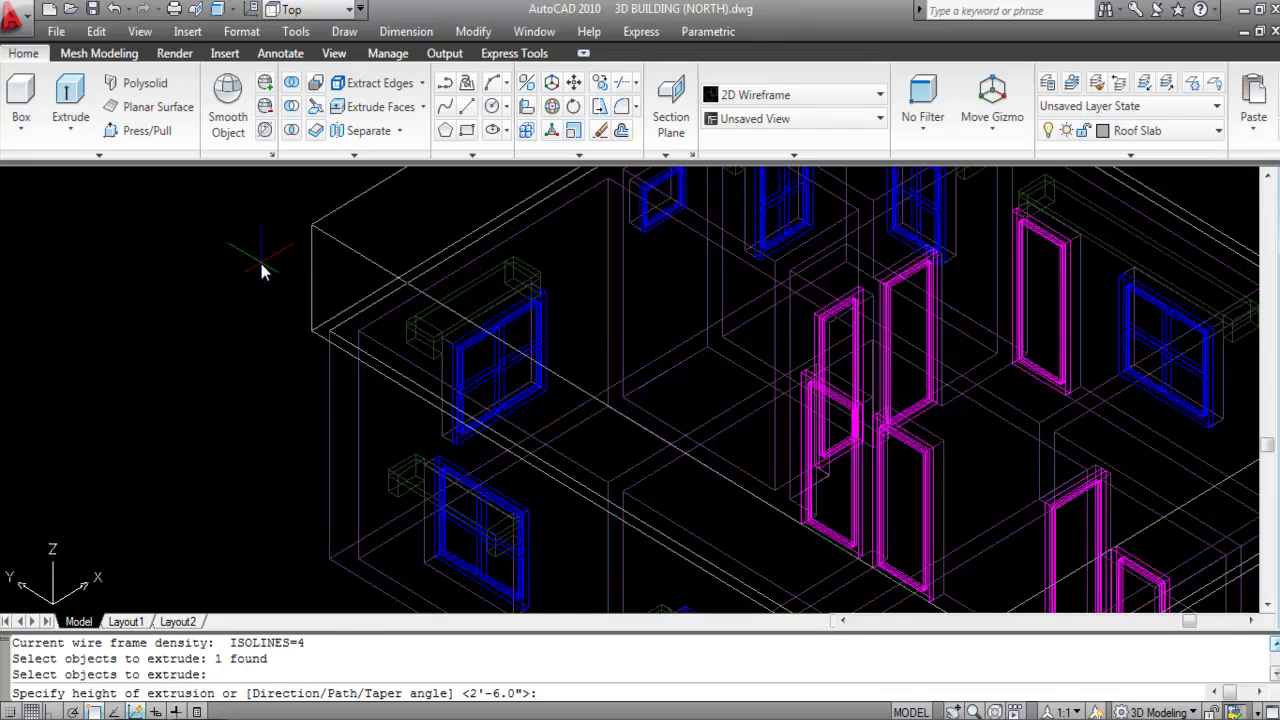
{"action": "type", "text": "4"}
{"action": "key", "text": "Return"}
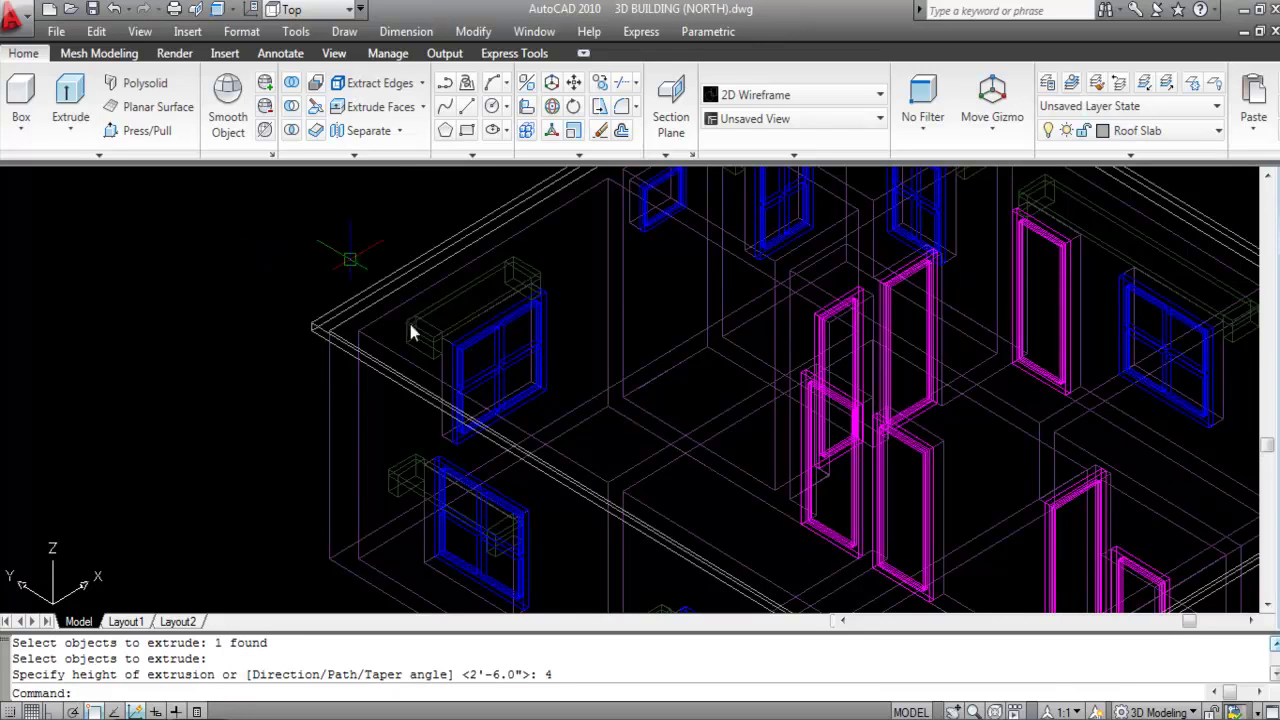
- Examine the roof slab over the building in the Shaded visual style and return the view to 2D Wireframe
{"action": "scroll", "coordinate": [166, 408], "scroll_direction": "down", "scroll_amount": 3}
{"action": "scroll", "coordinate": [540, 510], "scroll_direction": "up", "scroll_amount": 2}
{"action": "scroll", "coordinate": [765, 477], "scroll_direction": "down", "scroll_amount": 2}
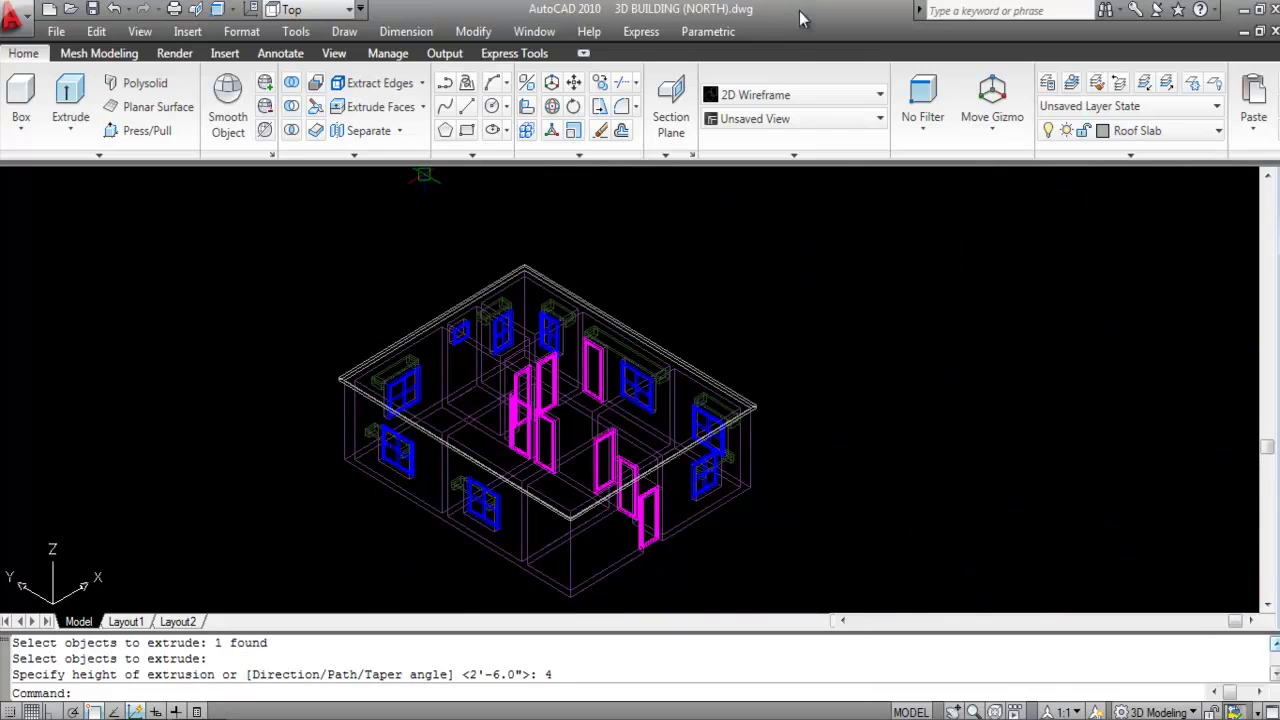
{"action": "left_click", "coordinate": [800, 97]}
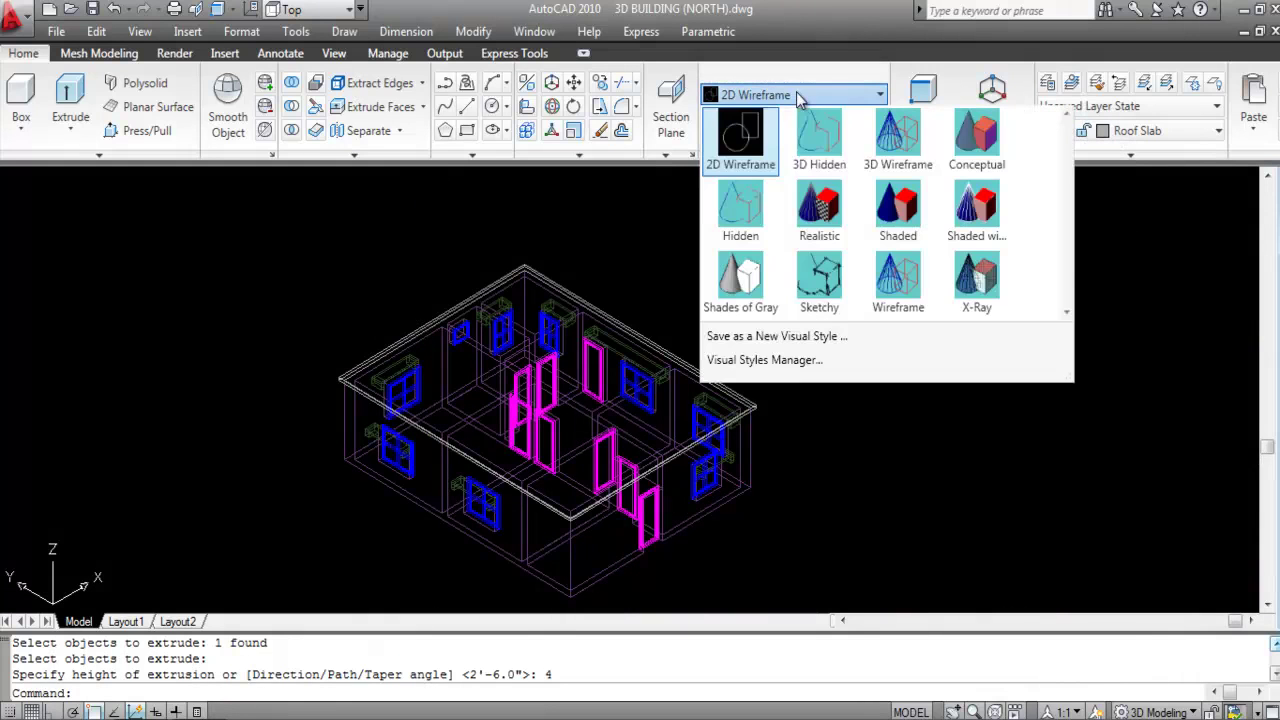
{"action": "left_click", "coordinate": [897, 219]}
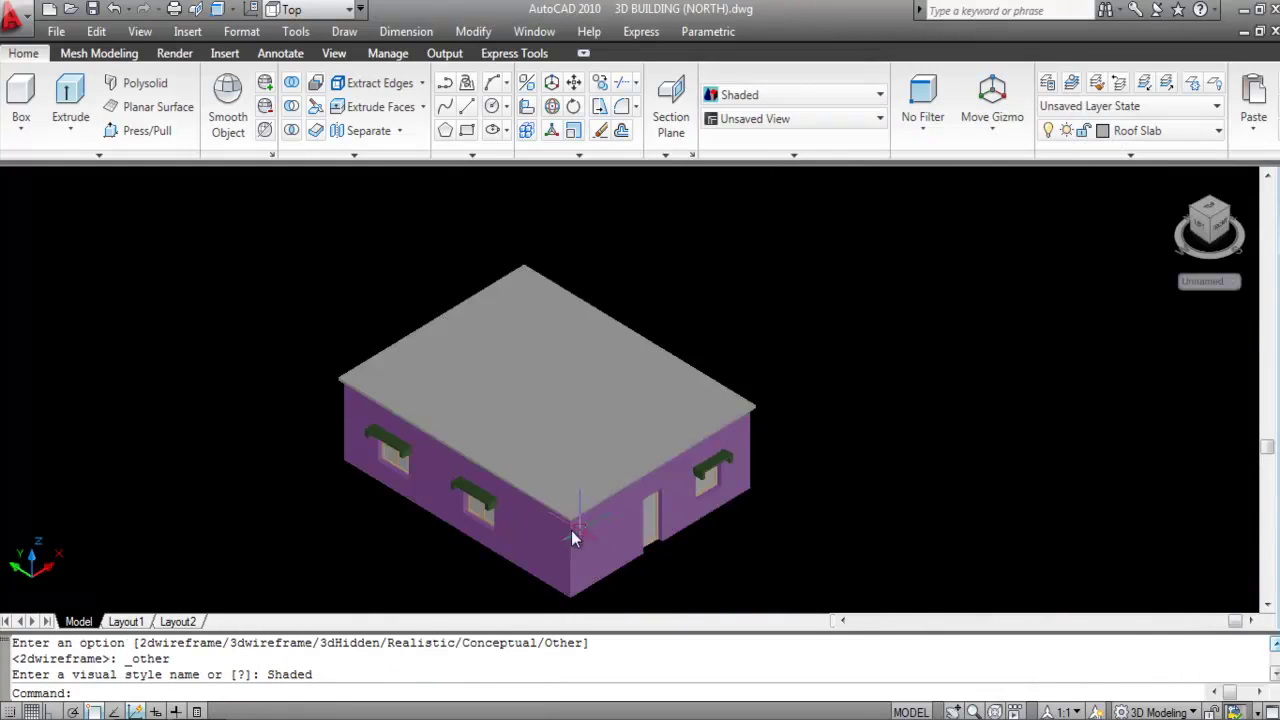
{"action": "scroll", "coordinate": [578, 505], "scroll_direction": "up", "scroll_amount": 3}
{"action": "scroll", "coordinate": [667, 438], "scroll_direction": "down", "scroll_amount": 5}
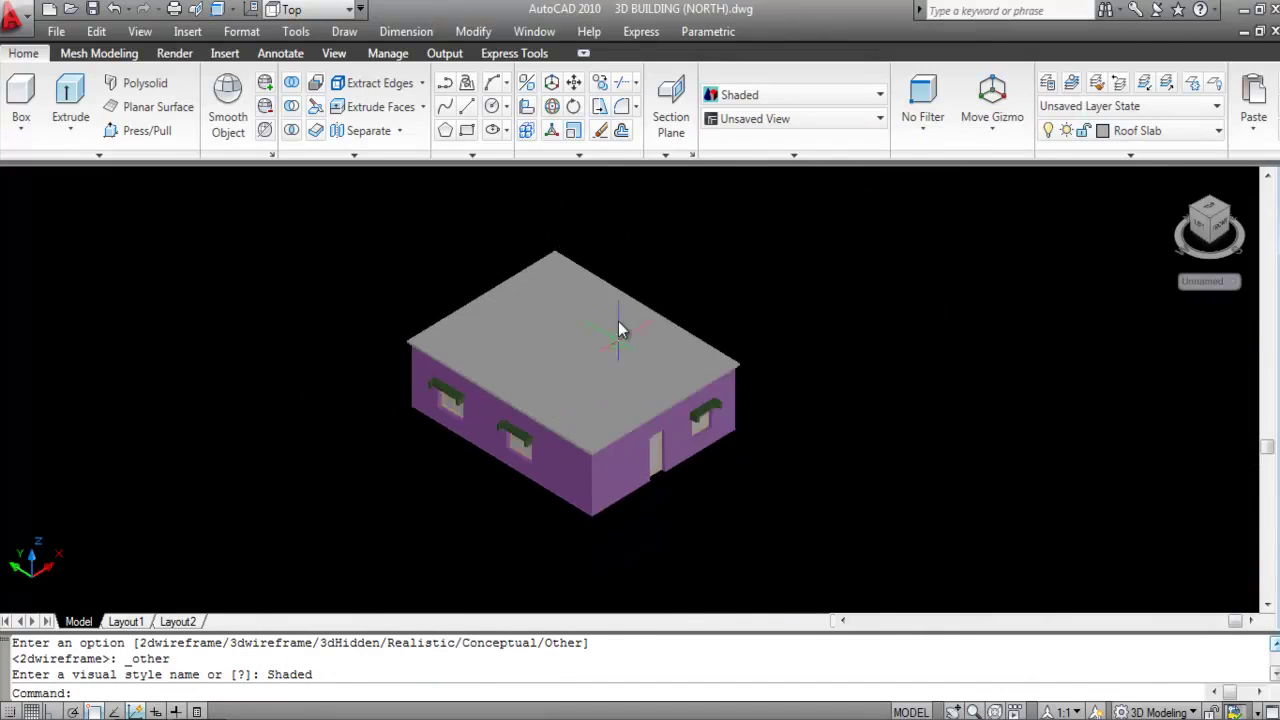
{"action": "mouse_move", "coordinate": [707, 415]}
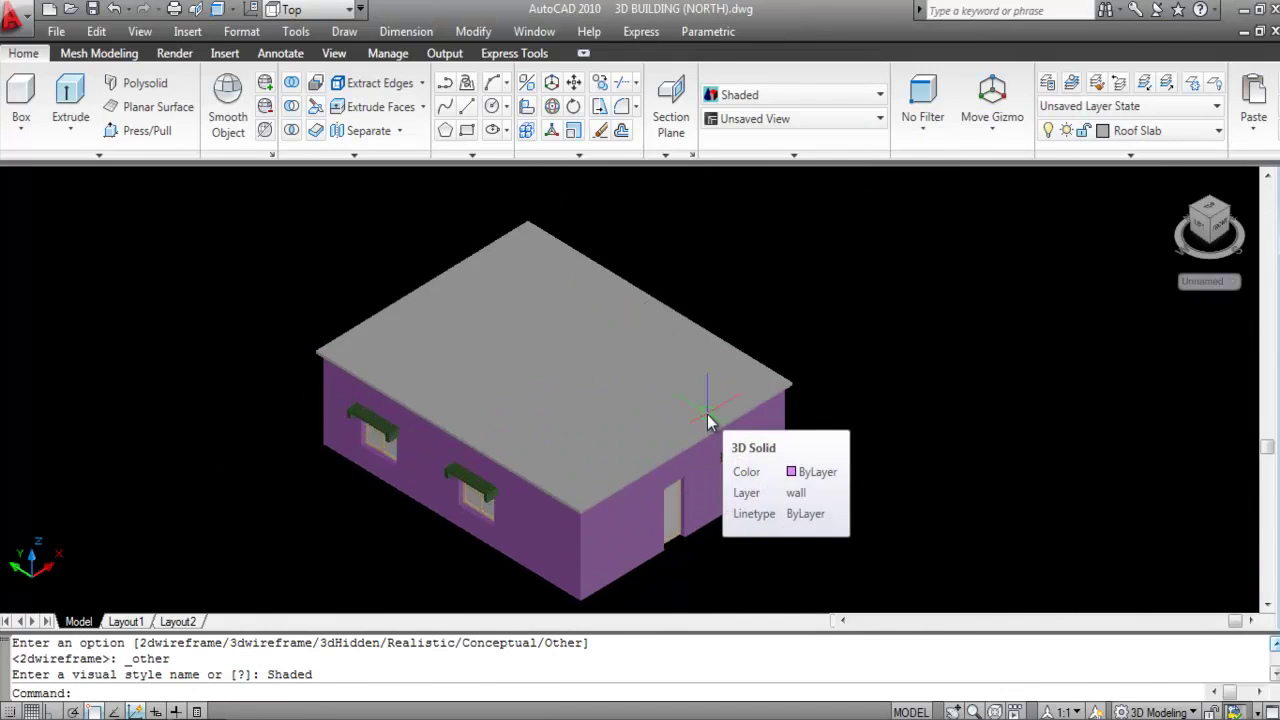
{"action": "left_click", "coordinate": [789, 95]}
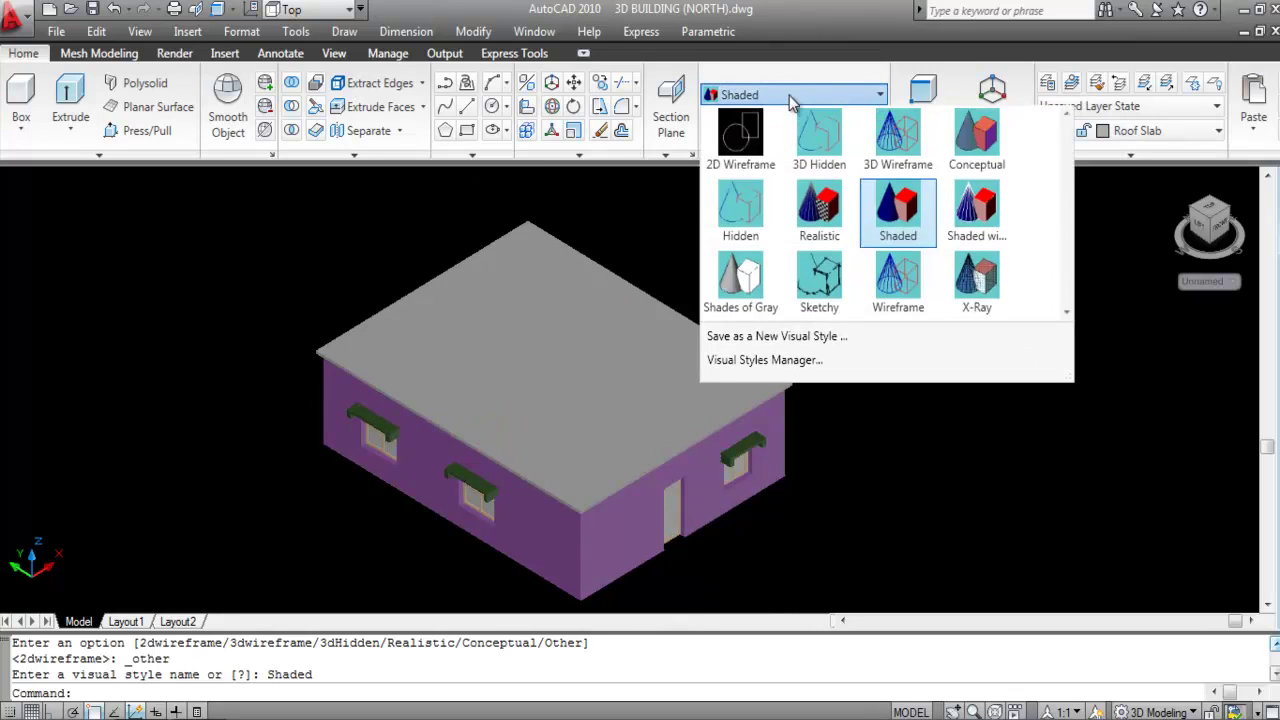
{"action": "left_click", "coordinate": [740, 160]}
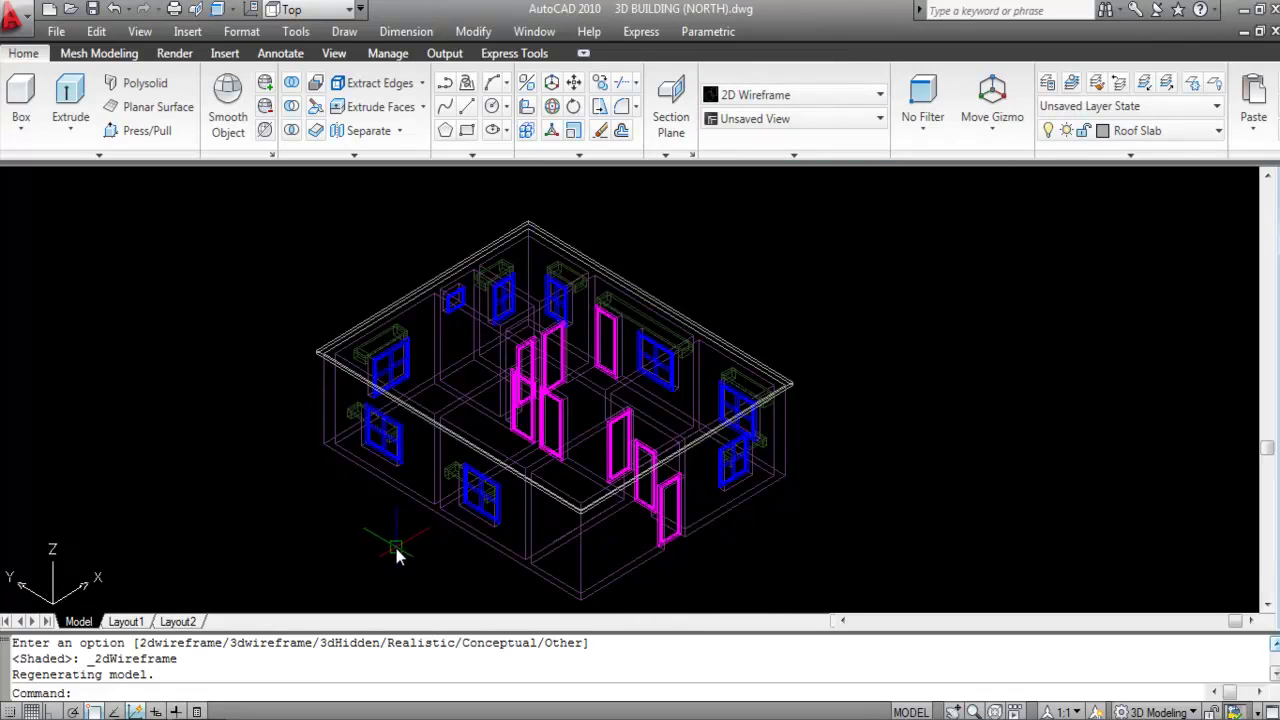
- Create a layer named Parapet Wall with color 253 and make it the current layer
{"action": "type", "text": "la"}
{"action": "key", "text": "Return"}
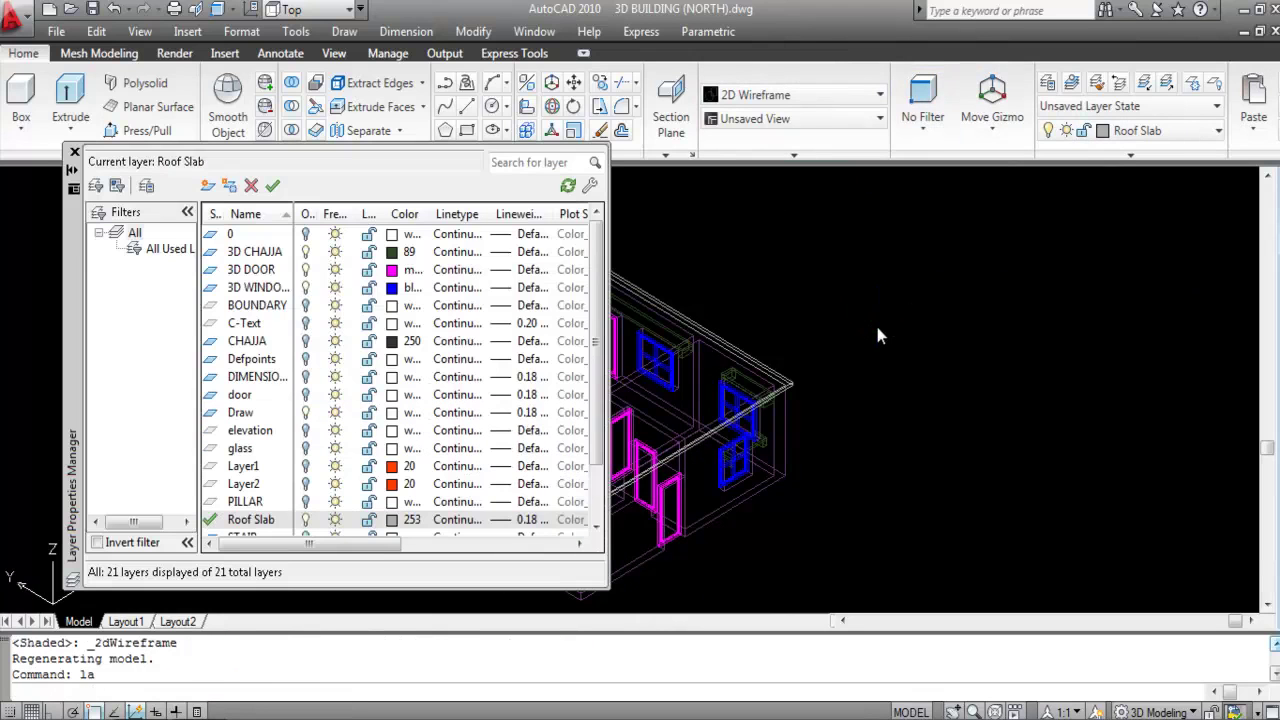
{"action": "left_click", "coordinate": [207, 185]}
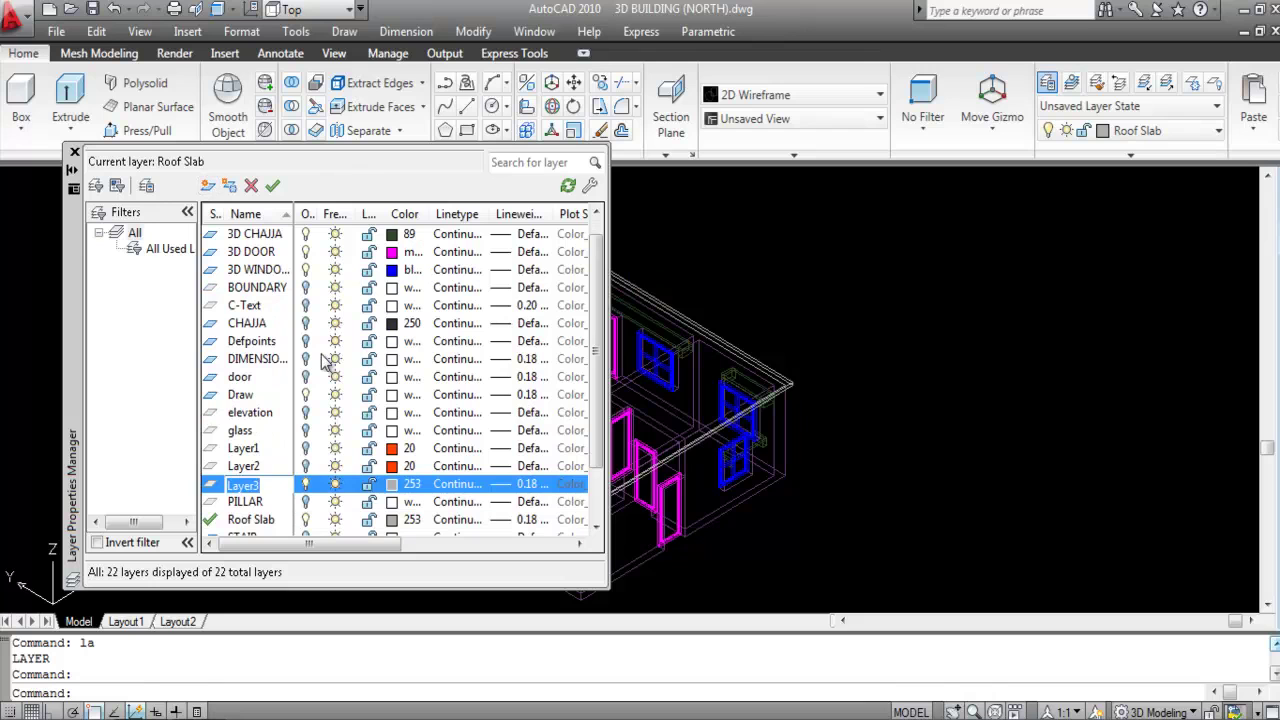
{"action": "key", "text": "Caps_Lock"}
{"action": "type", "text": "P"}
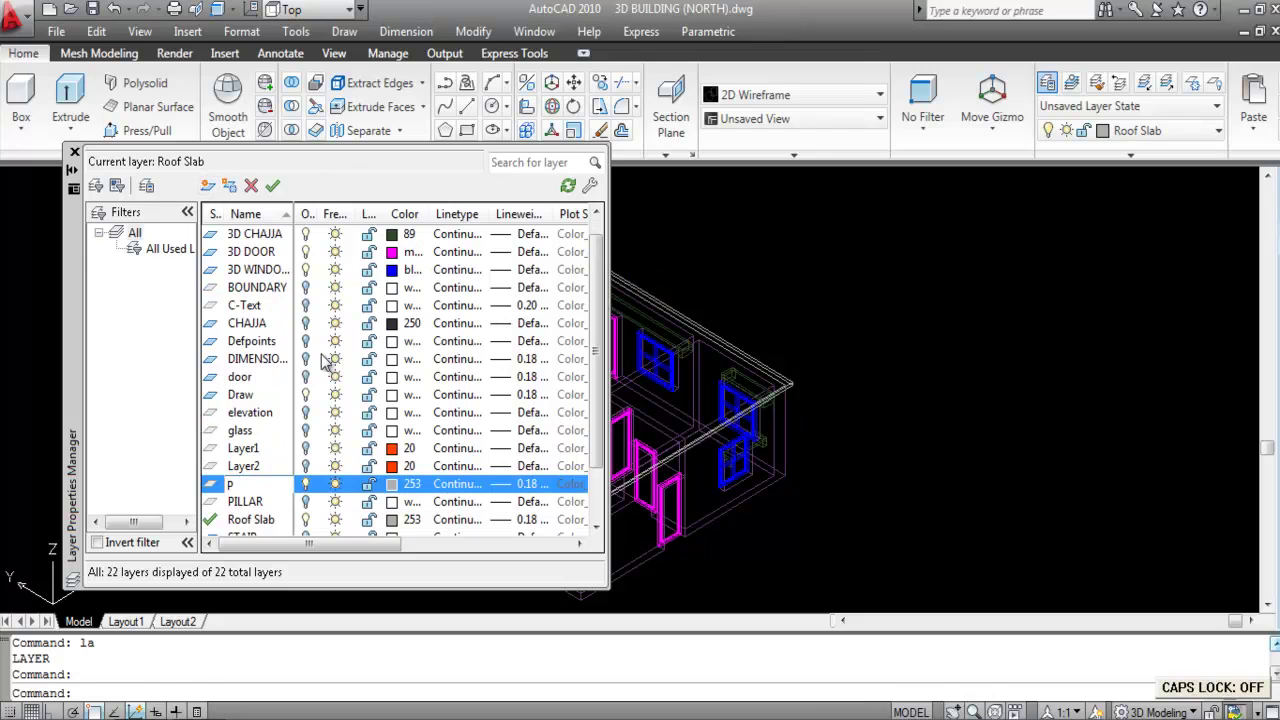
{"action": "type", "text": "arapet Wall"}
{"action": "left_click", "coordinate": [400, 484]}
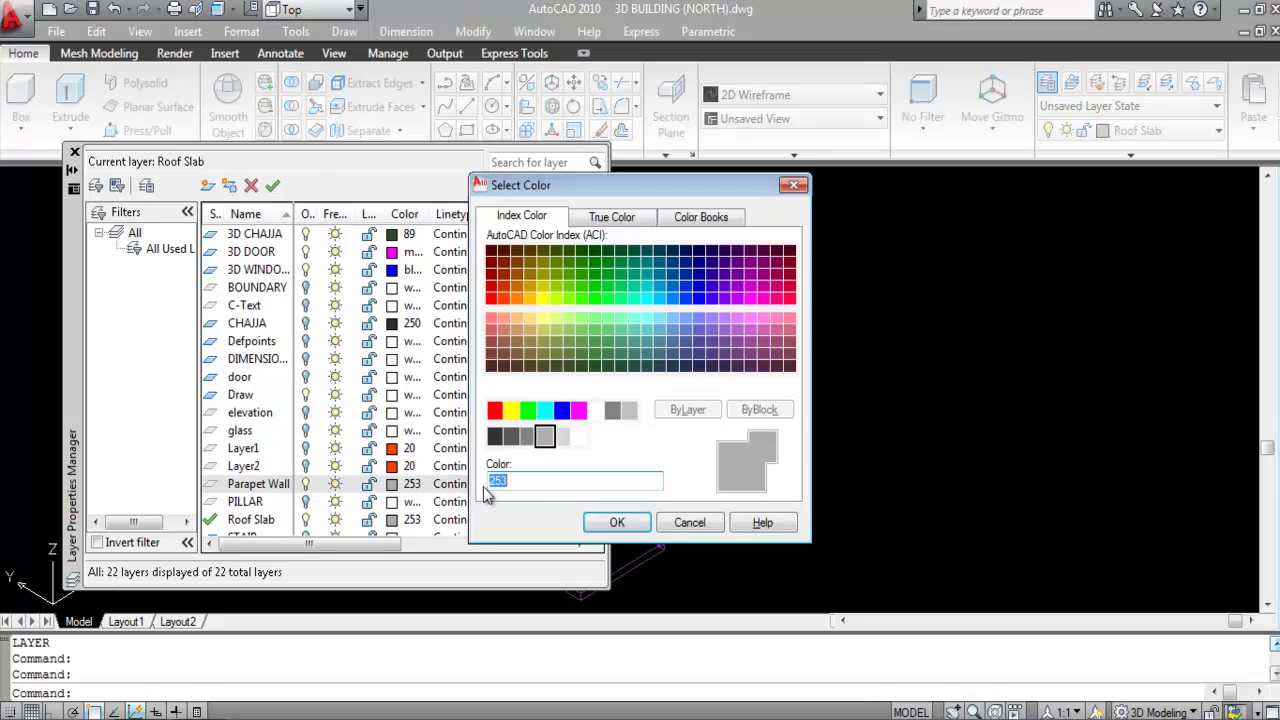
{"action": "left_click", "coordinate": [617, 523]}
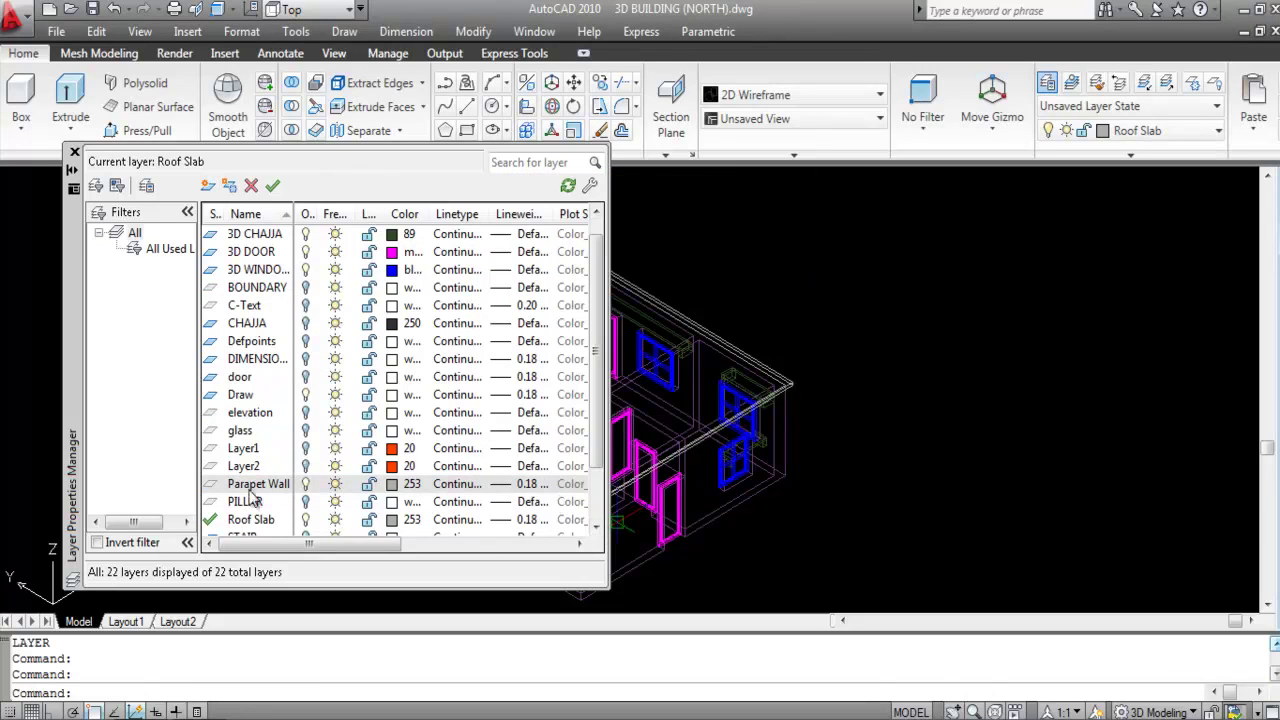
{"action": "left_click", "coordinate": [273, 186]}
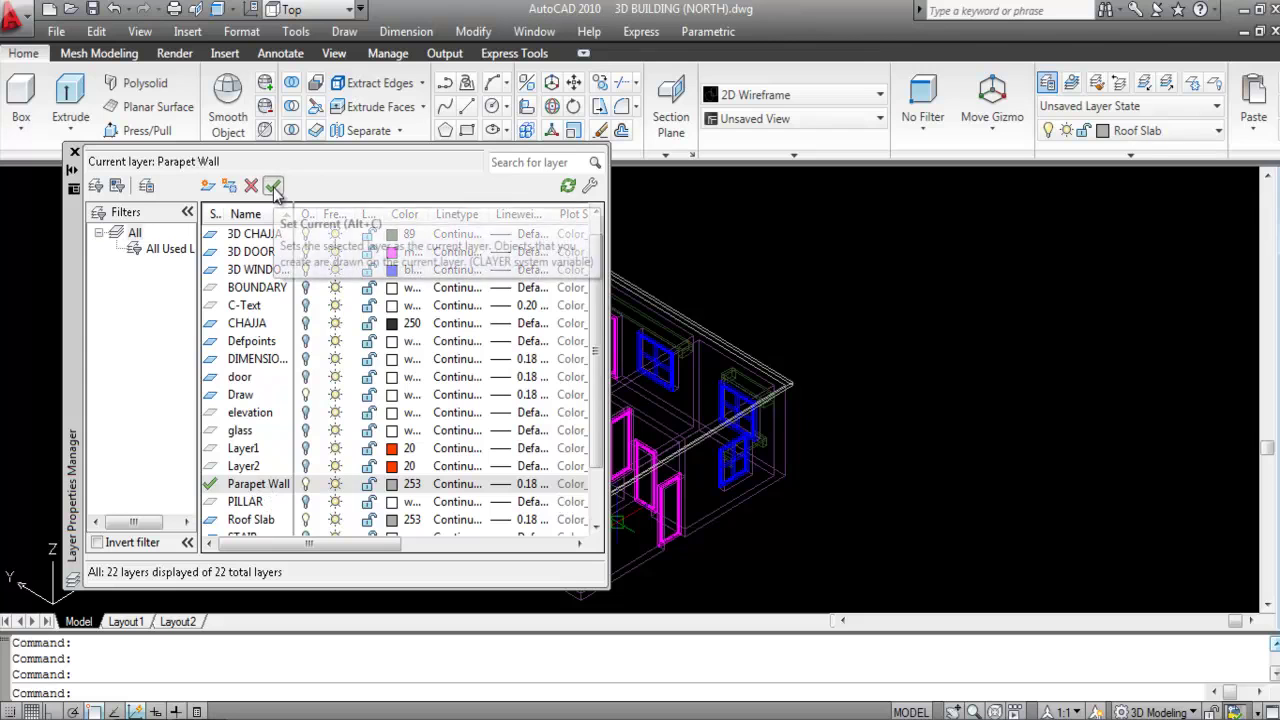
{"action": "left_click", "coordinate": [74, 154]}
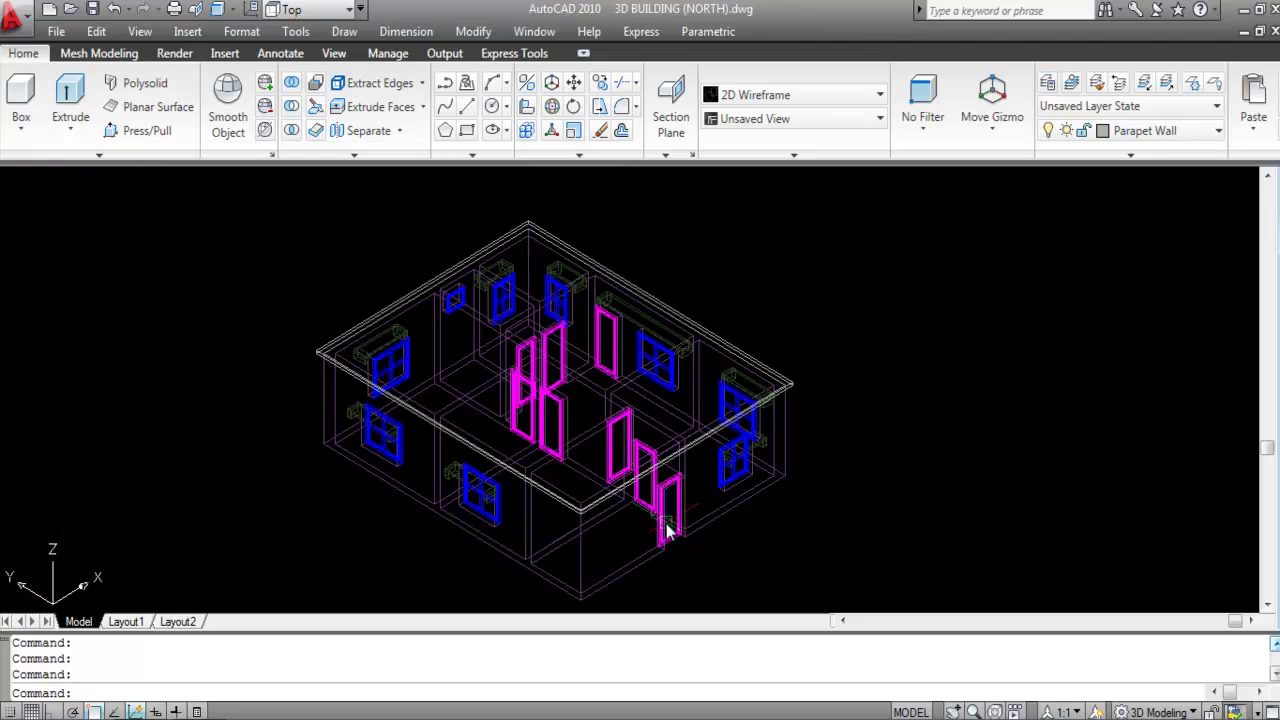
- Reassign the inner roof outline polyline along the outer wall edges to the Parapet Wall layer and save the drawing
{"action": "mouse_move", "coordinate": [662, 518]}
{"action": "scroll", "coordinate": [323, 333], "scroll_direction": "up", "scroll_amount": 6}
{"action": "left_click", "coordinate": [255, 340]}
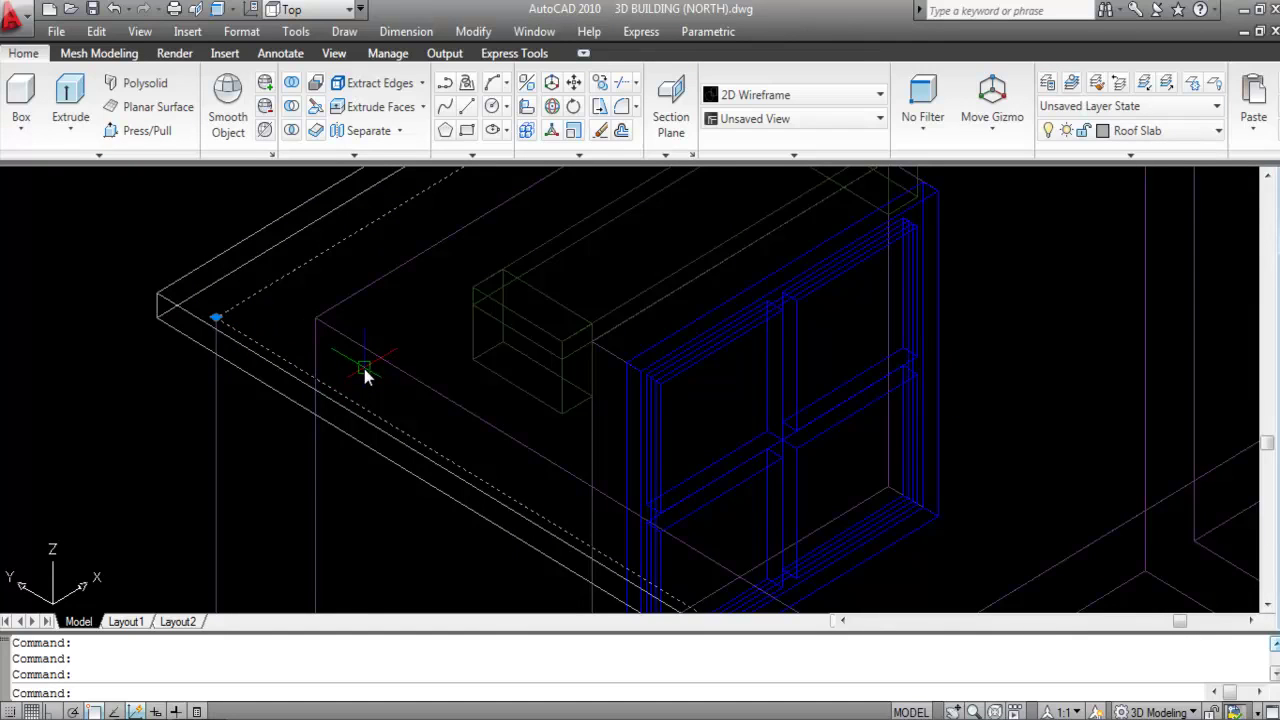
{"action": "scroll", "coordinate": [227, 338], "scroll_direction": "down", "scroll_amount": 6}
{"action": "left_click", "coordinate": [1135, 138]}
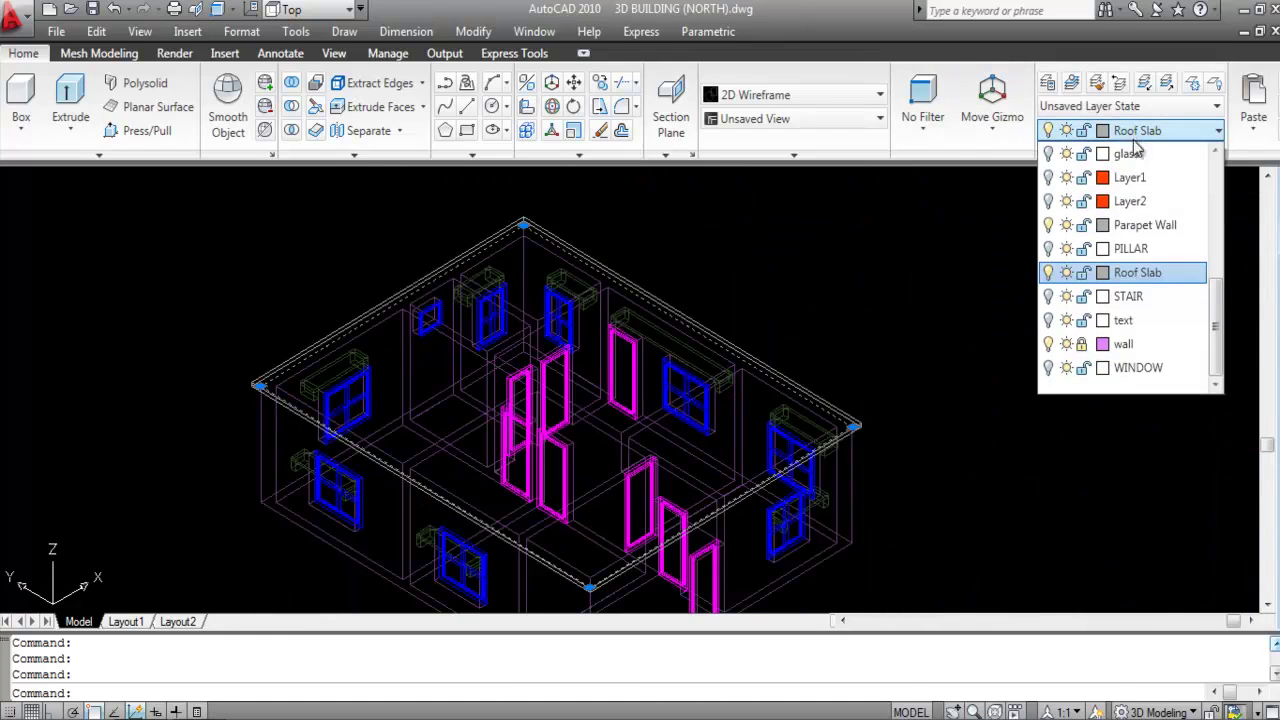
{"action": "left_click", "coordinate": [1136, 228]}
{"action": "key", "text": "Escape"}
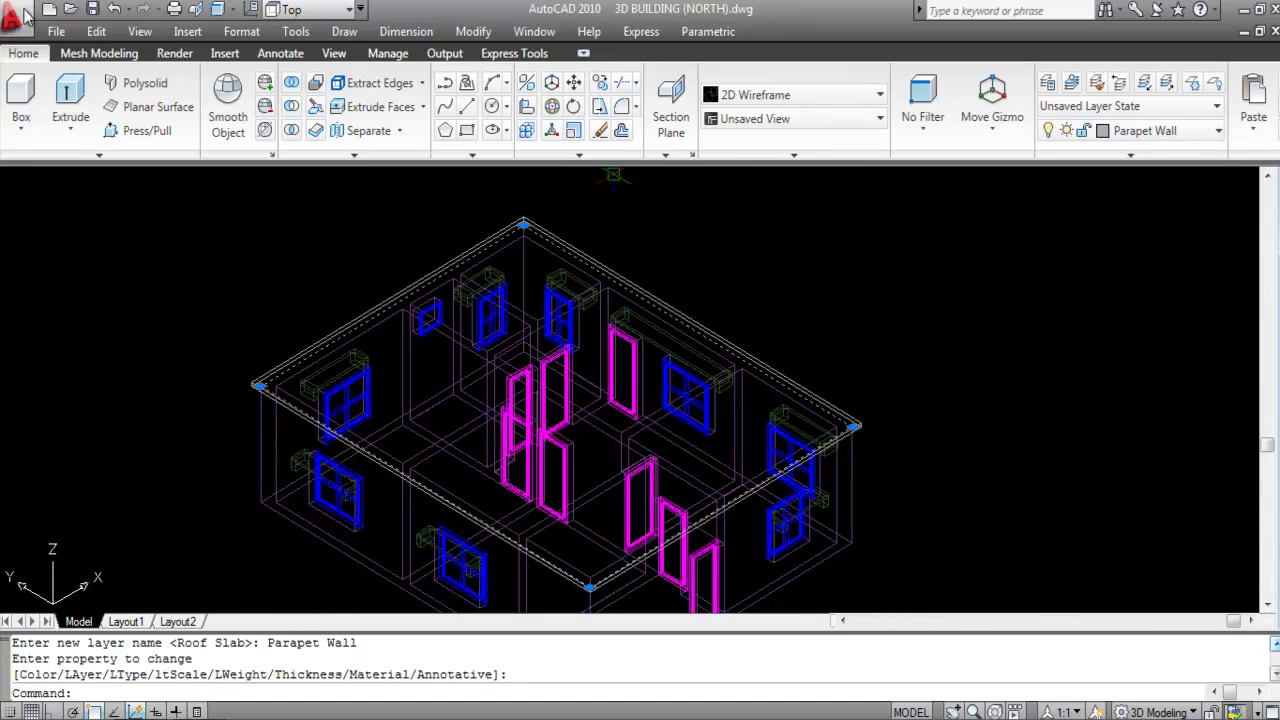
{"action": "left_click", "coordinate": [92, 9]}
{"action": "mouse_move", "coordinate": [403, 470]}
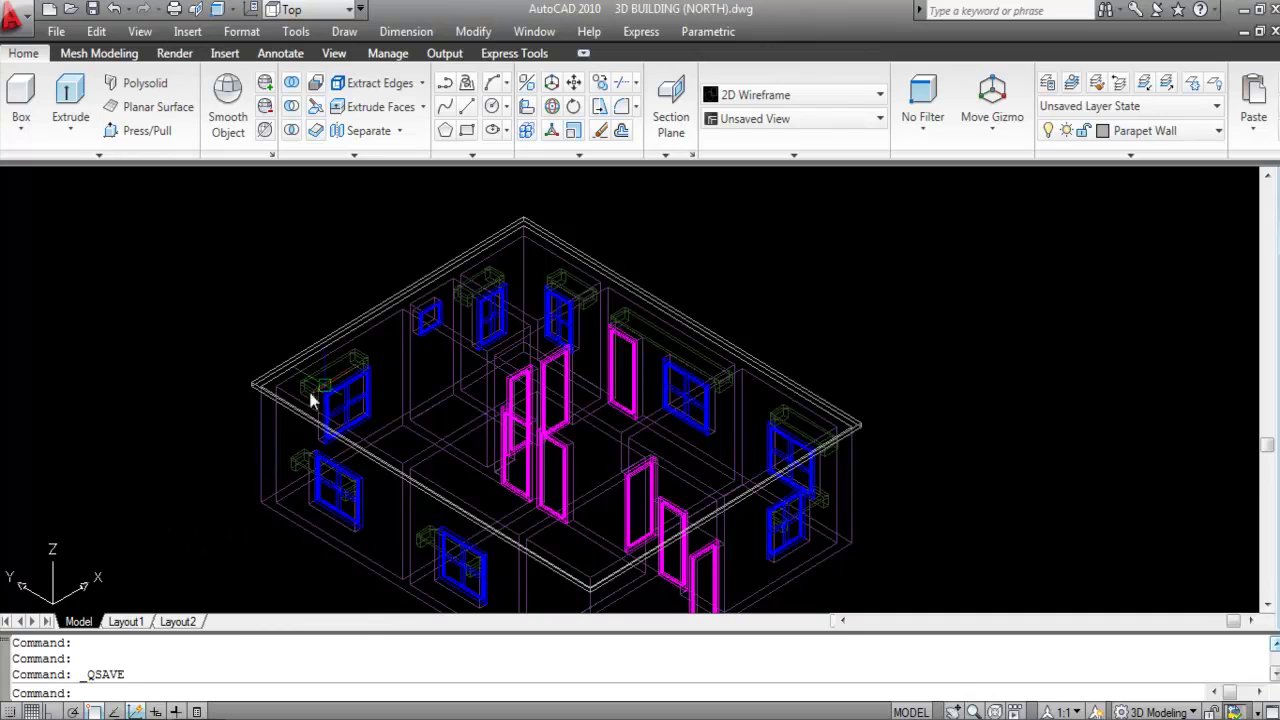
- Move the inner outline polyline straight up along Z by 4 inches from its wall corner, with Ortho on
{"action": "type", "text": "m"}
{"action": "key", "text": "Return"}
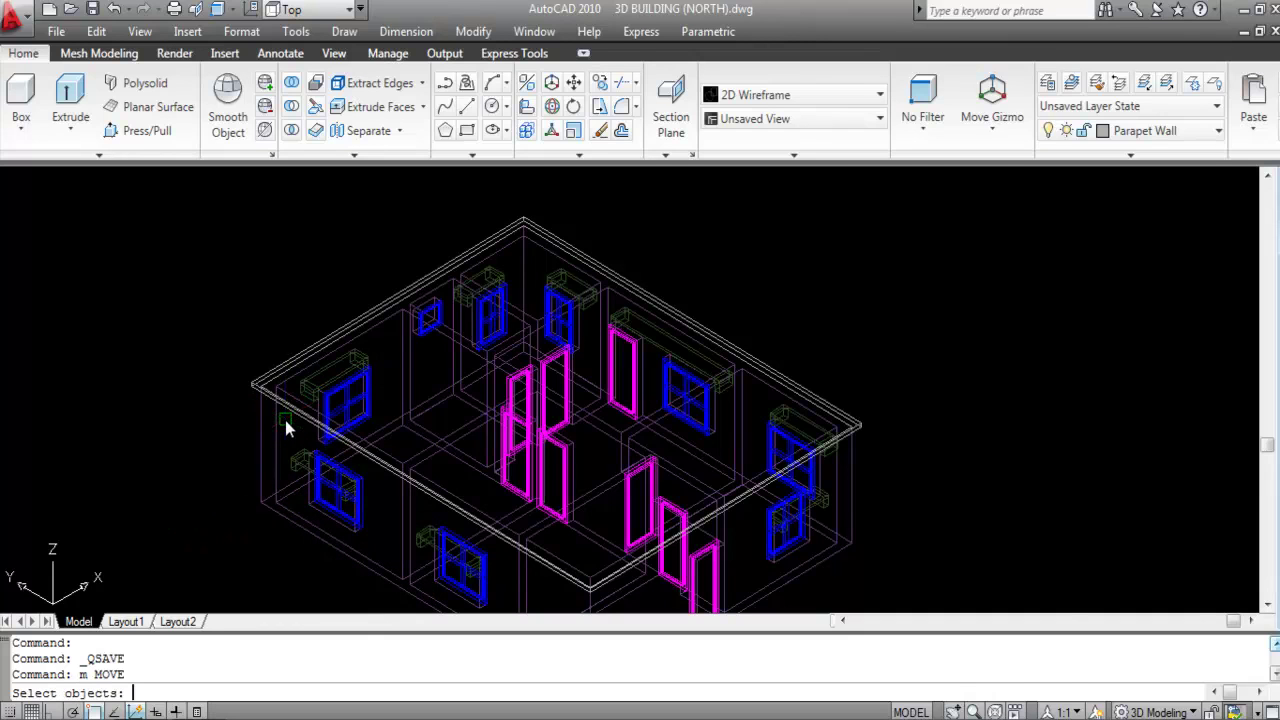
{"action": "scroll", "coordinate": [285, 420], "scroll_direction": "up", "scroll_amount": 6}
{"action": "scroll", "coordinate": [232, 366], "scroll_direction": "up", "scroll_amount": 2}
{"action": "left_click", "coordinate": [214, 378]}
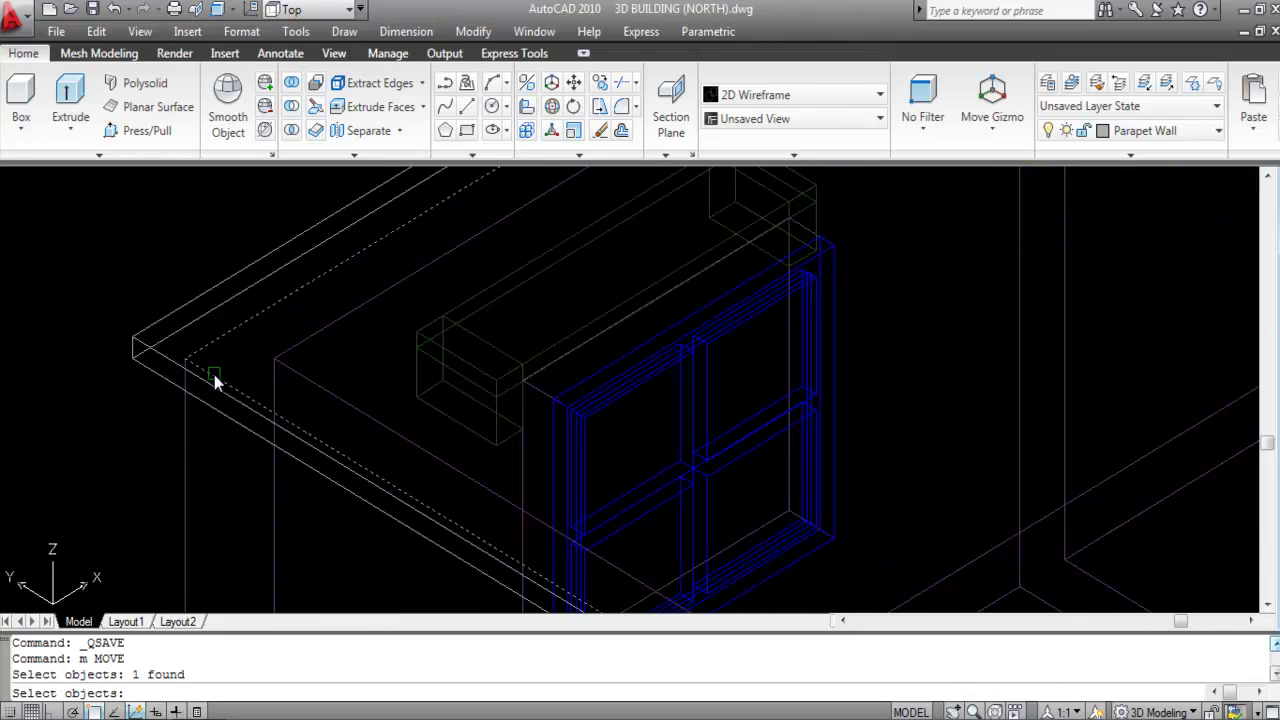
{"action": "key", "text": "Return"}
{"action": "scroll", "coordinate": [212, 376], "scroll_direction": "down", "scroll_amount": 3}
{"action": "scroll", "coordinate": [210, 378], "scroll_direction": "up", "scroll_amount": 3}
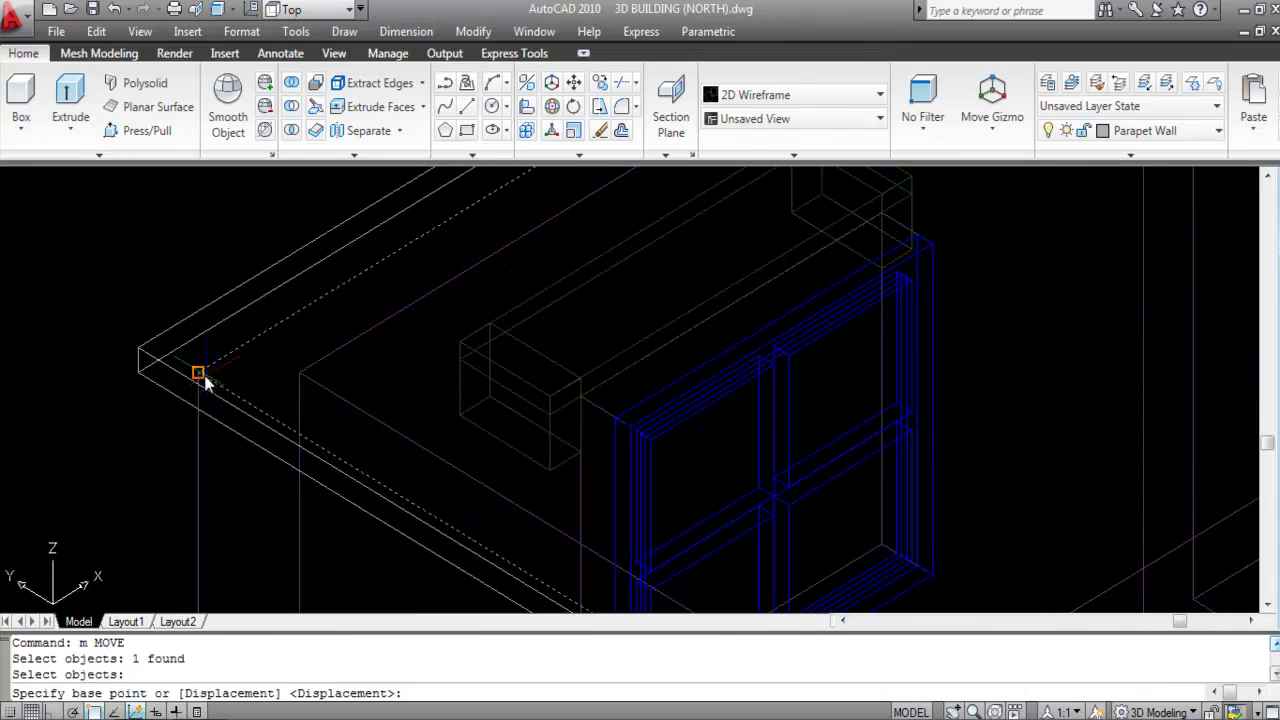
{"action": "left_click", "coordinate": [198, 373]}
{"action": "scroll", "coordinate": [222, 310], "scroll_direction": "down", "scroll_amount": 4}
{"action": "scroll", "coordinate": [222, 310], "scroll_direction": "up", "scroll_amount": 2}
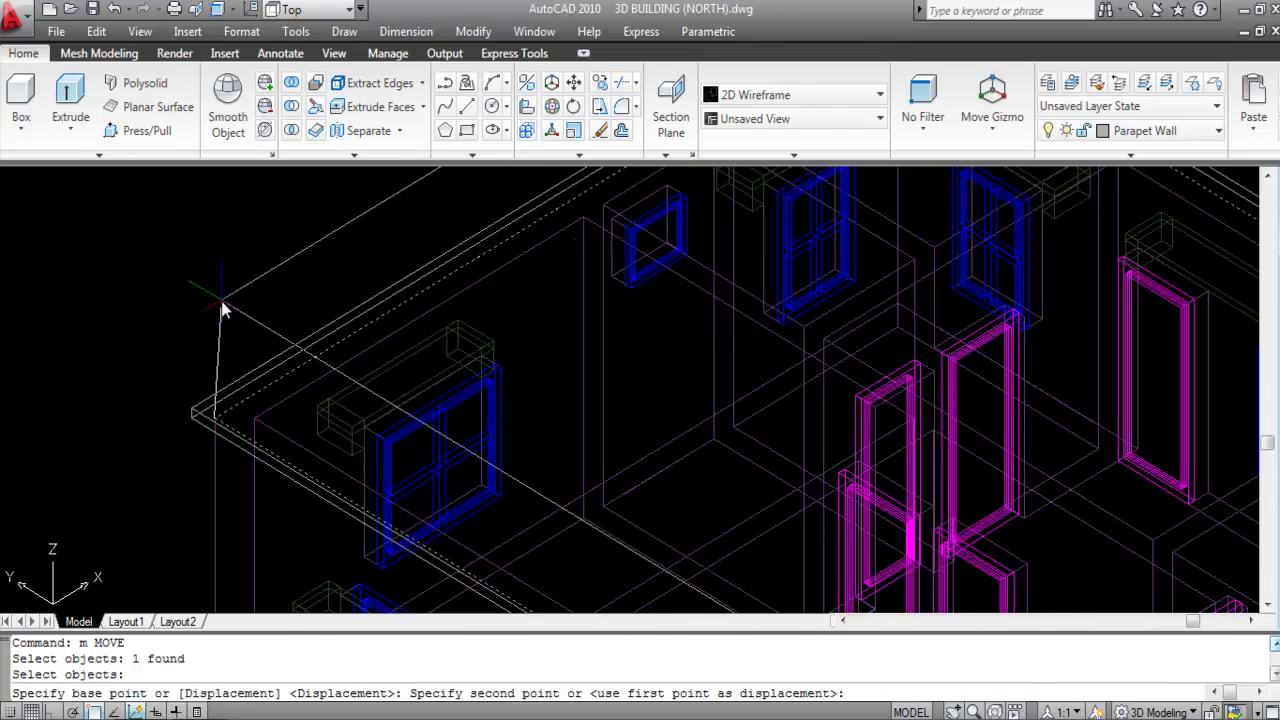
{"action": "key", "text": "F8"}
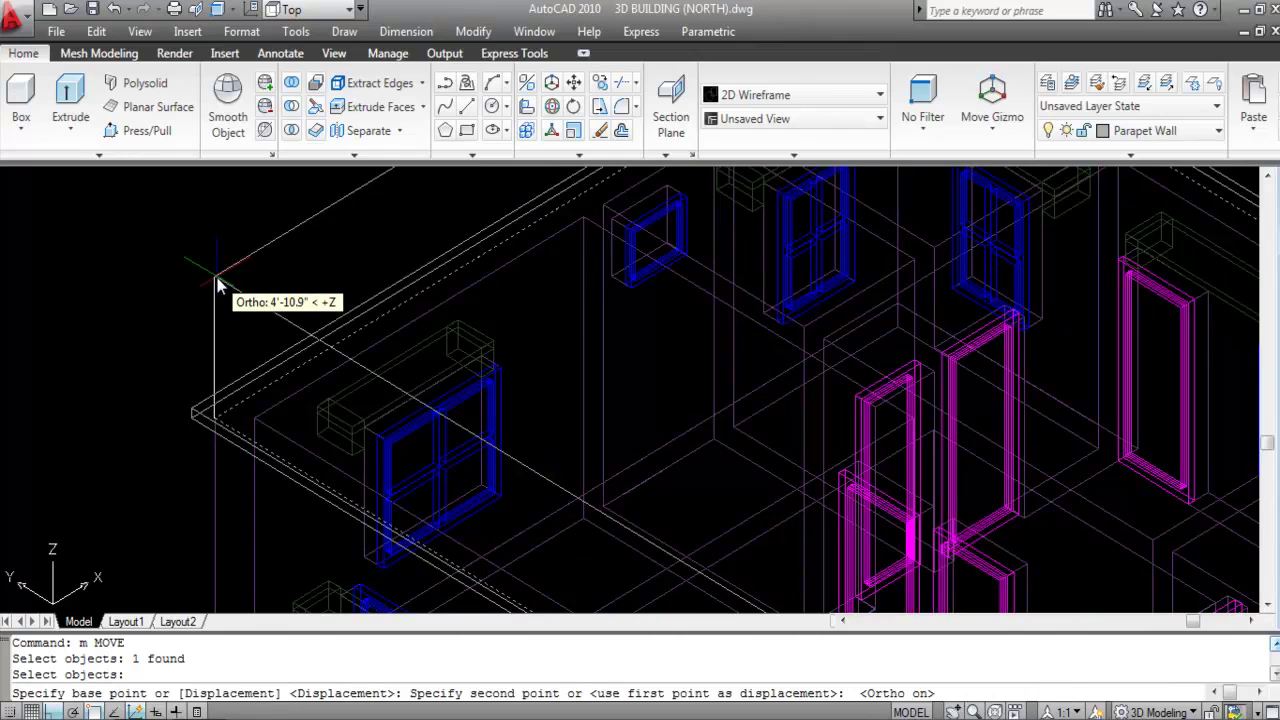
{"action": "type", "text": "4"}
{"action": "key", "text": "Return"}
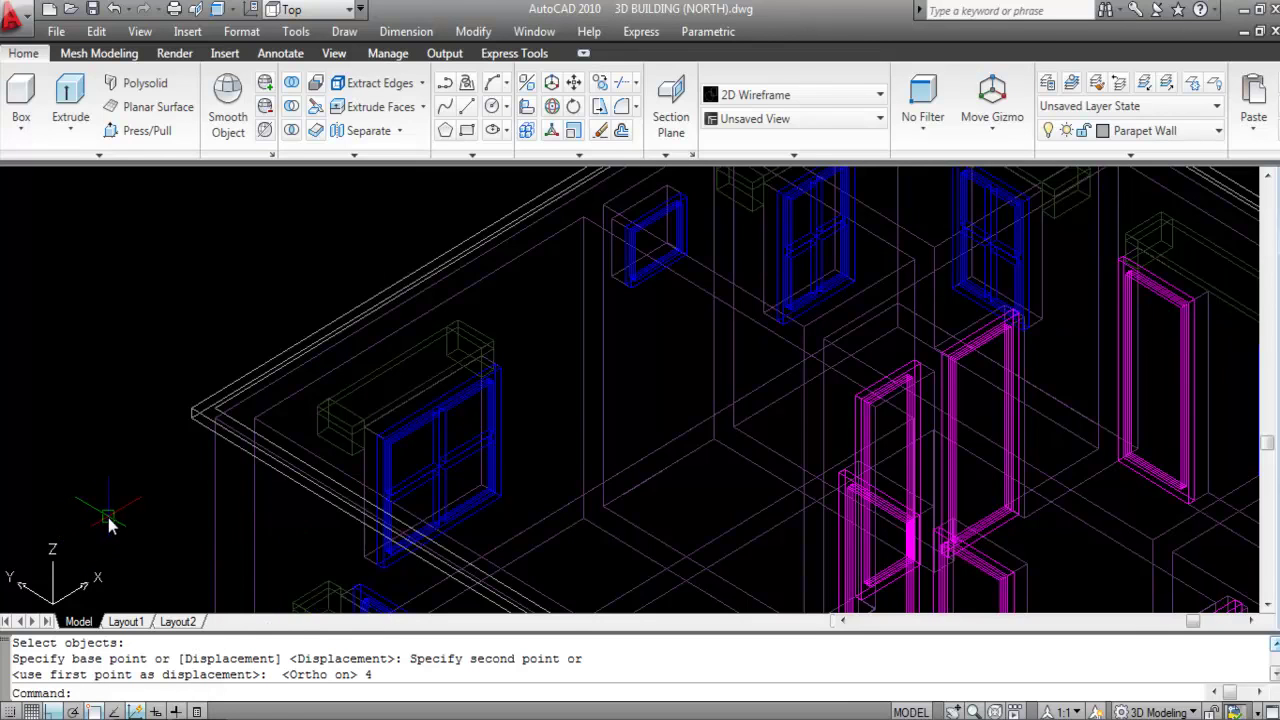
- Offset the raised Parapet Wall outline polyline 4 inches toward the inside of the building
{"action": "type", "text": "o"}
{"action": "key", "text": "Return"}
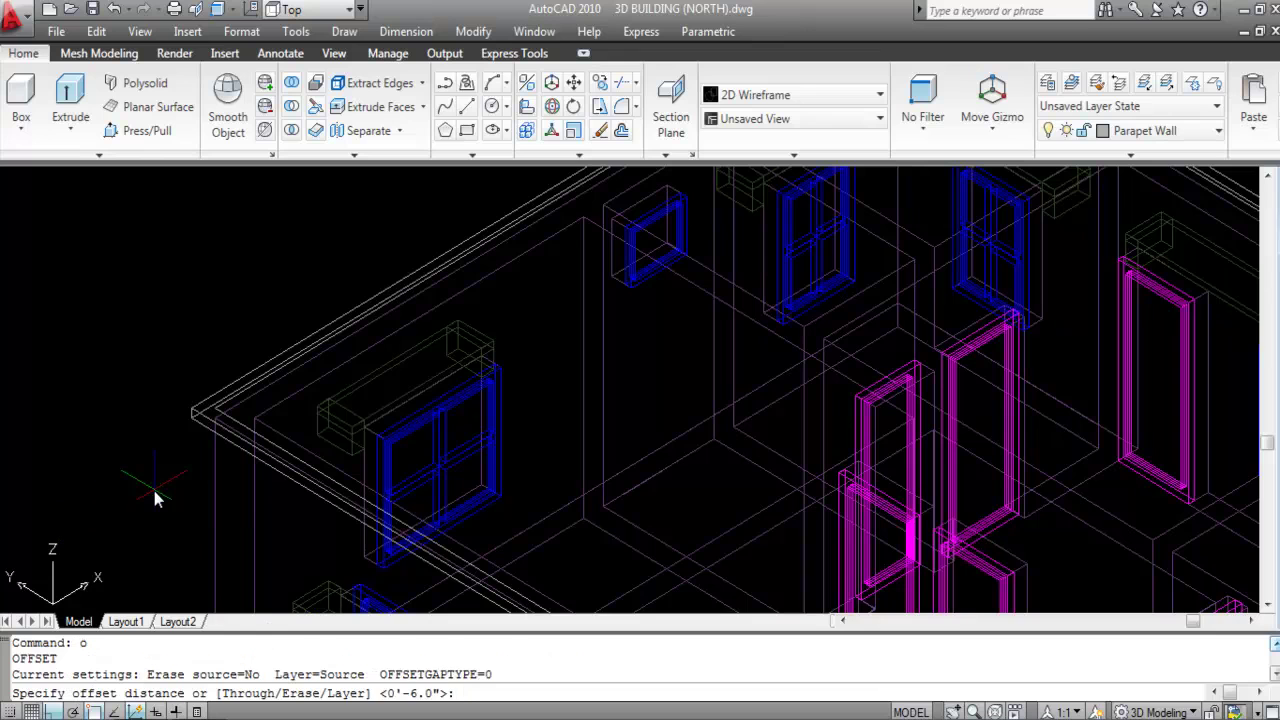
{"action": "type", "text": "4"}
{"action": "key", "text": "Return"}
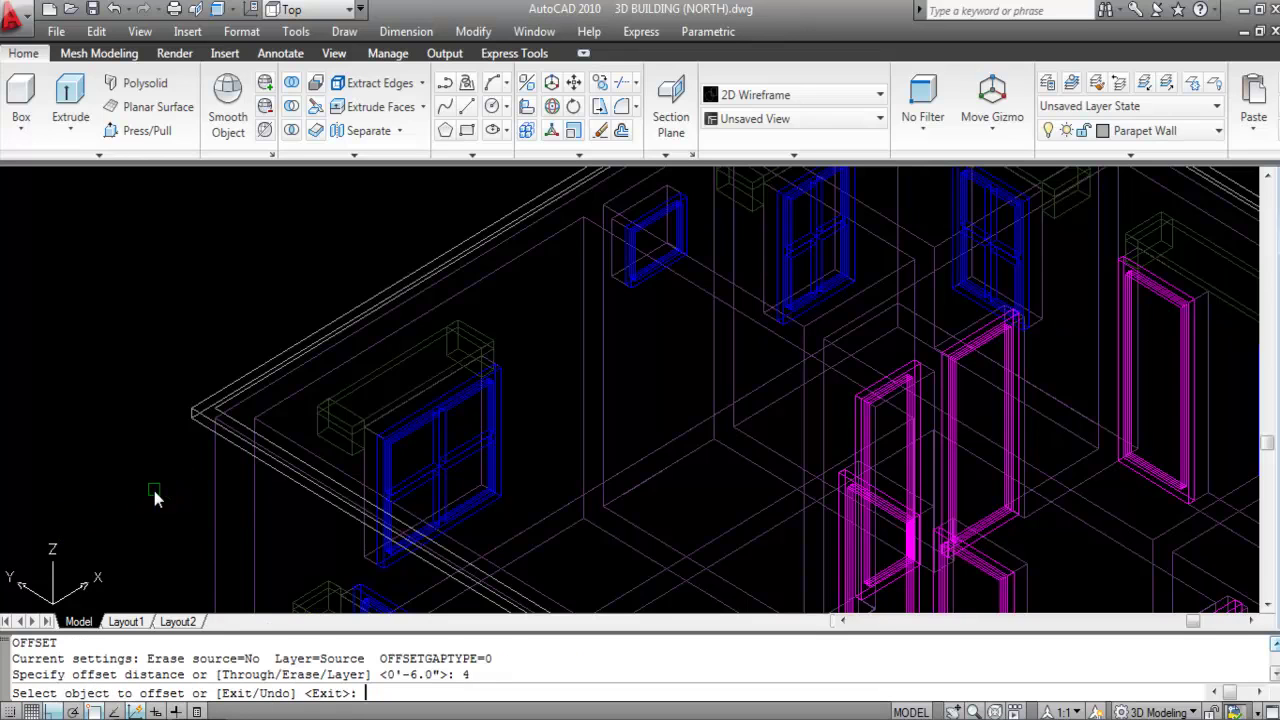
{"action": "scroll", "coordinate": [185, 455], "scroll_direction": "up", "scroll_amount": 3}
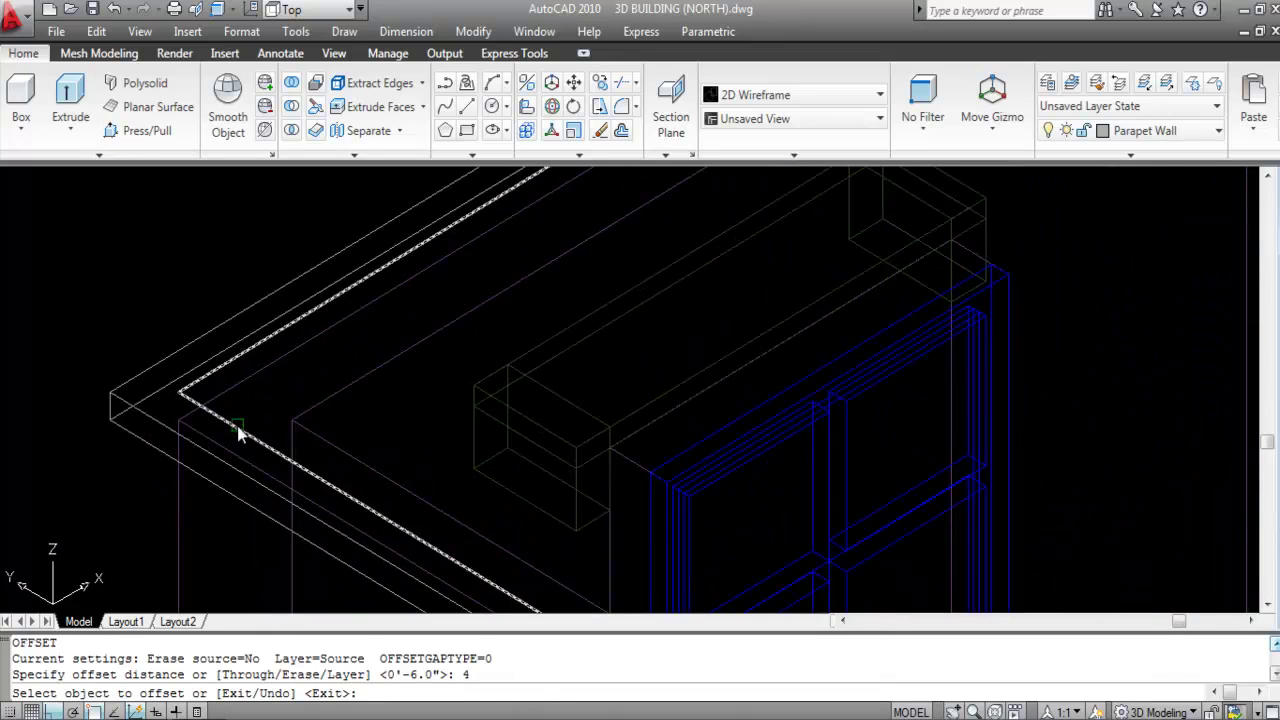
{"action": "left_click", "coordinate": [237, 426]}
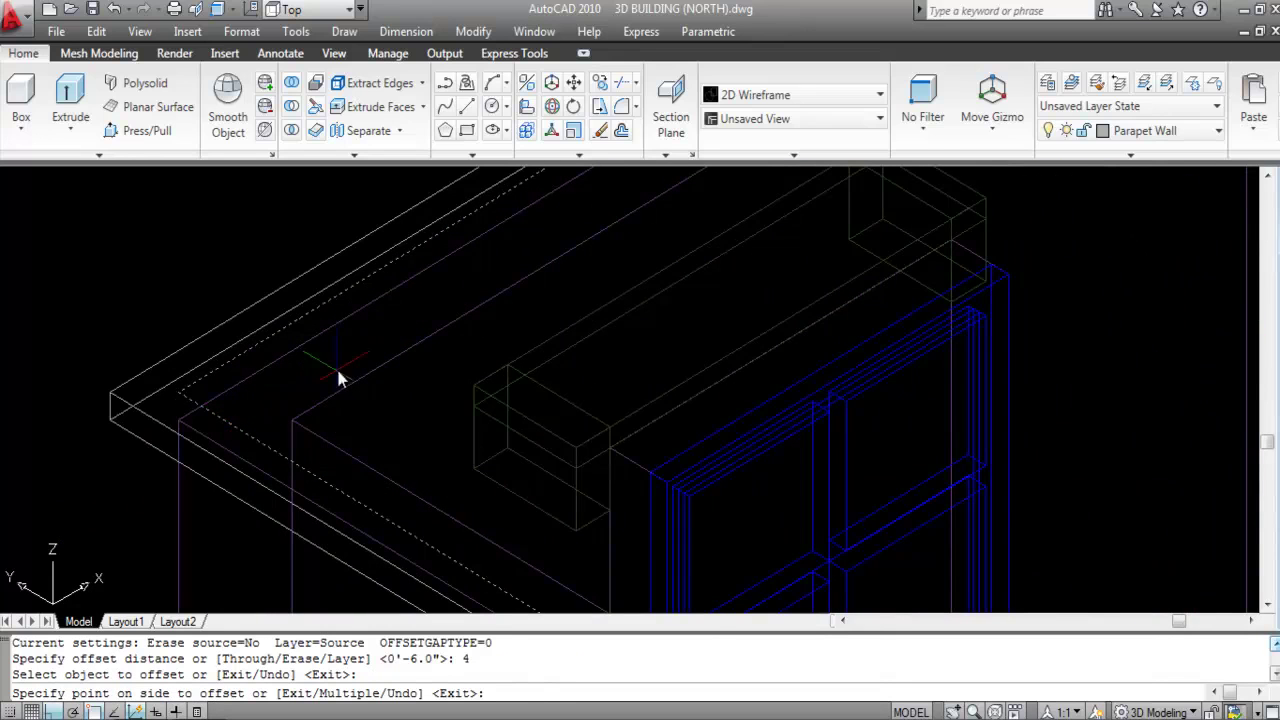
{"action": "scroll", "coordinate": [513, 347], "scroll_direction": "down", "scroll_amount": 2}
{"action": "scroll", "coordinate": [394, 378], "scroll_direction": "up", "scroll_amount": 2}
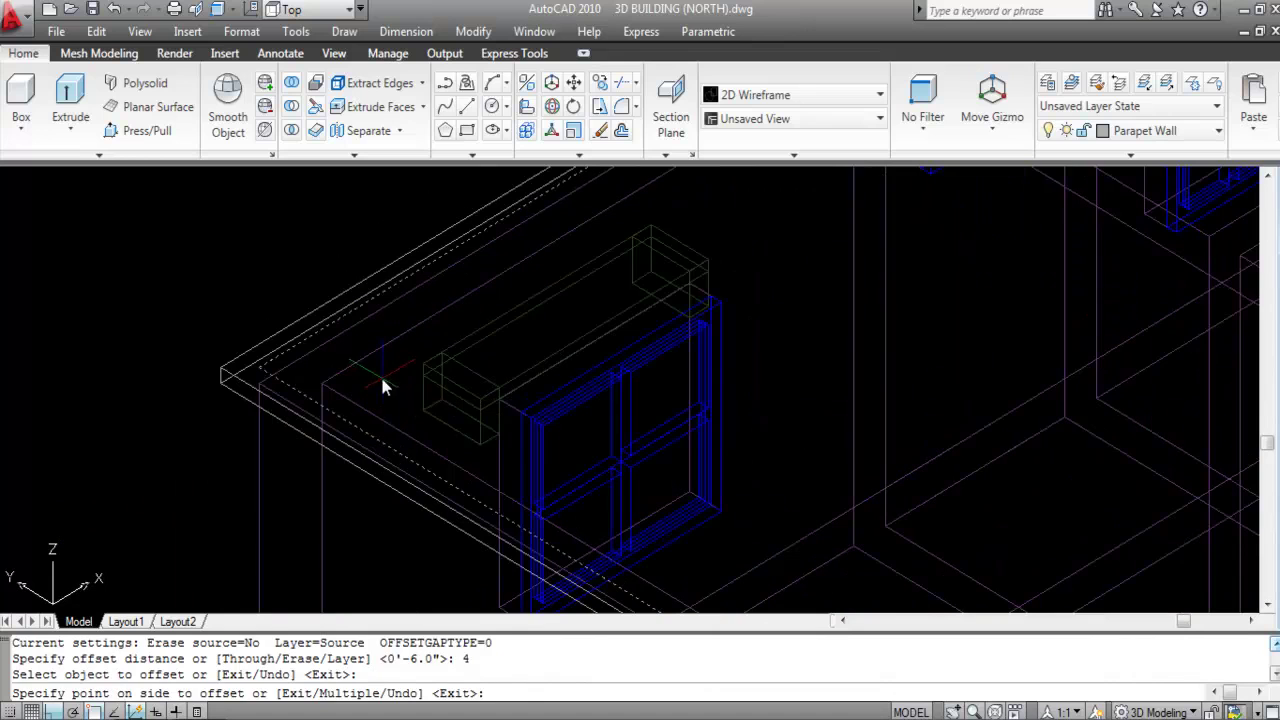
{"action": "left_click", "coordinate": [381, 377]}
{"action": "key", "text": "Escape"}
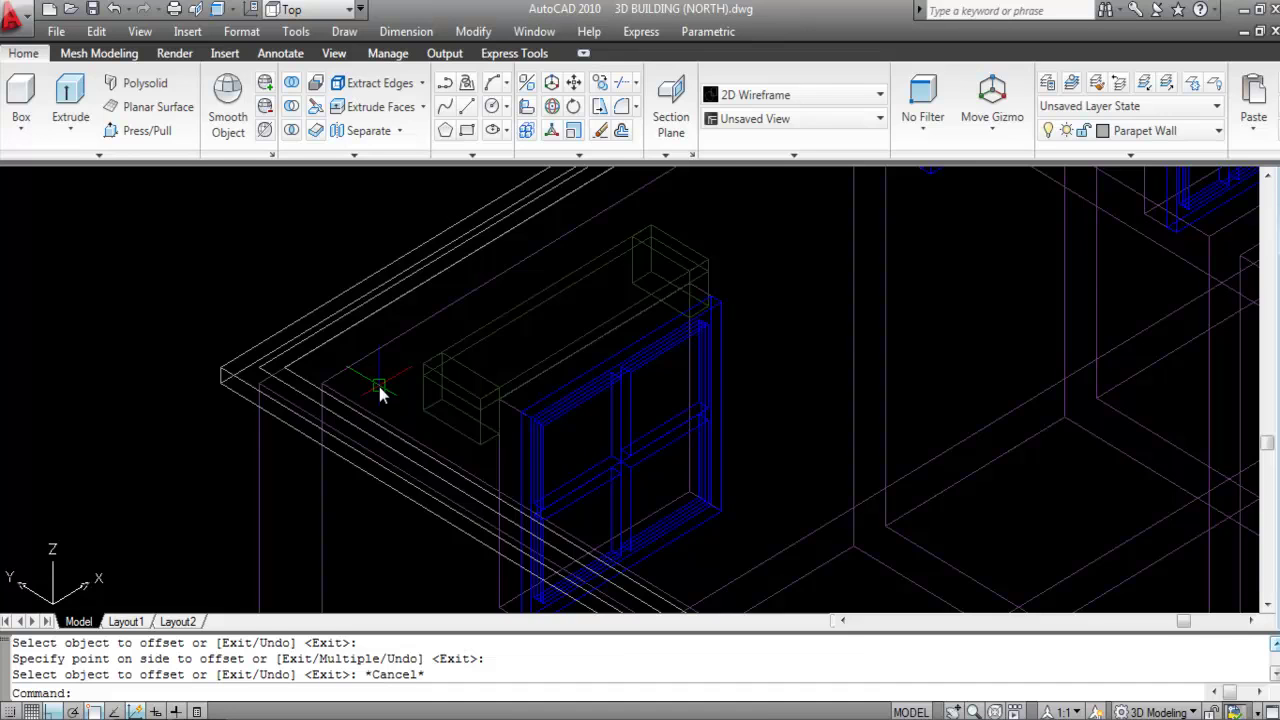
- Press/Pull the narrow band between the two parapet outlines upward by 2'6" to form the parapet wall
{"action": "scroll", "coordinate": [256, 397], "scroll_direction": "down", "scroll_amount": 2}
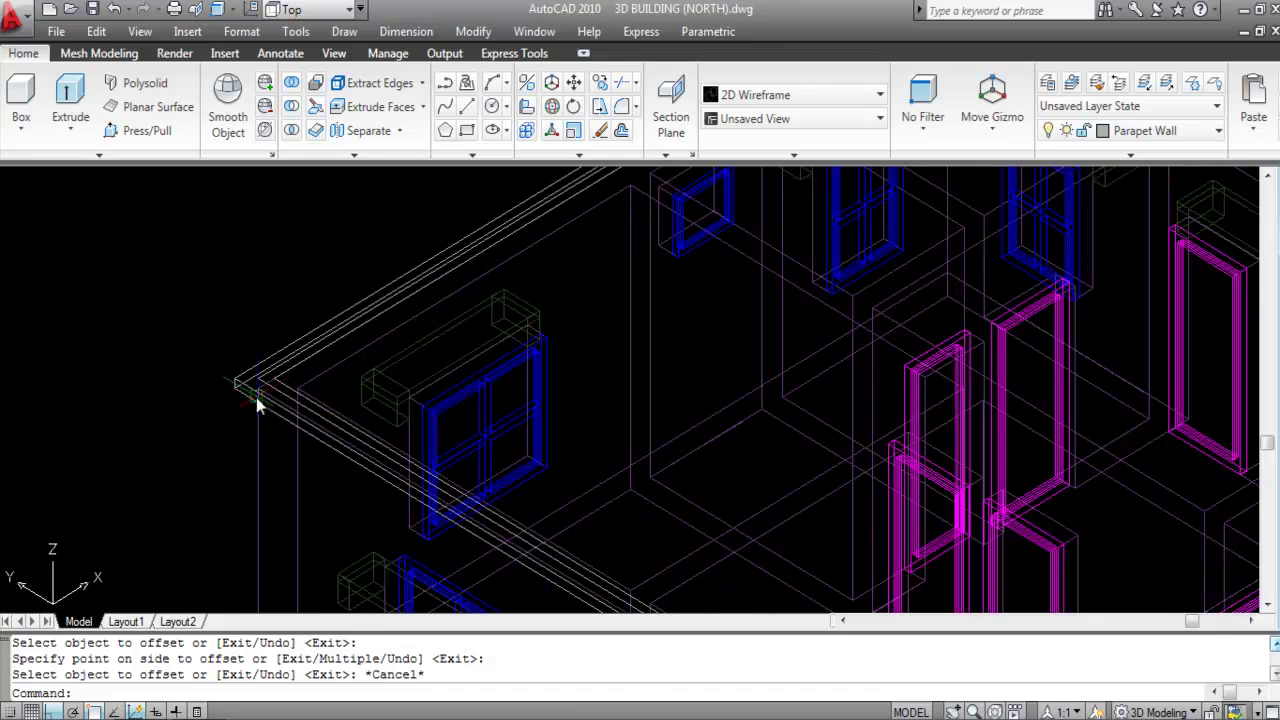
{"action": "left_click", "coordinate": [150, 131]}
{"action": "scroll", "coordinate": [282, 401], "scroll_direction": "up", "scroll_amount": 2}
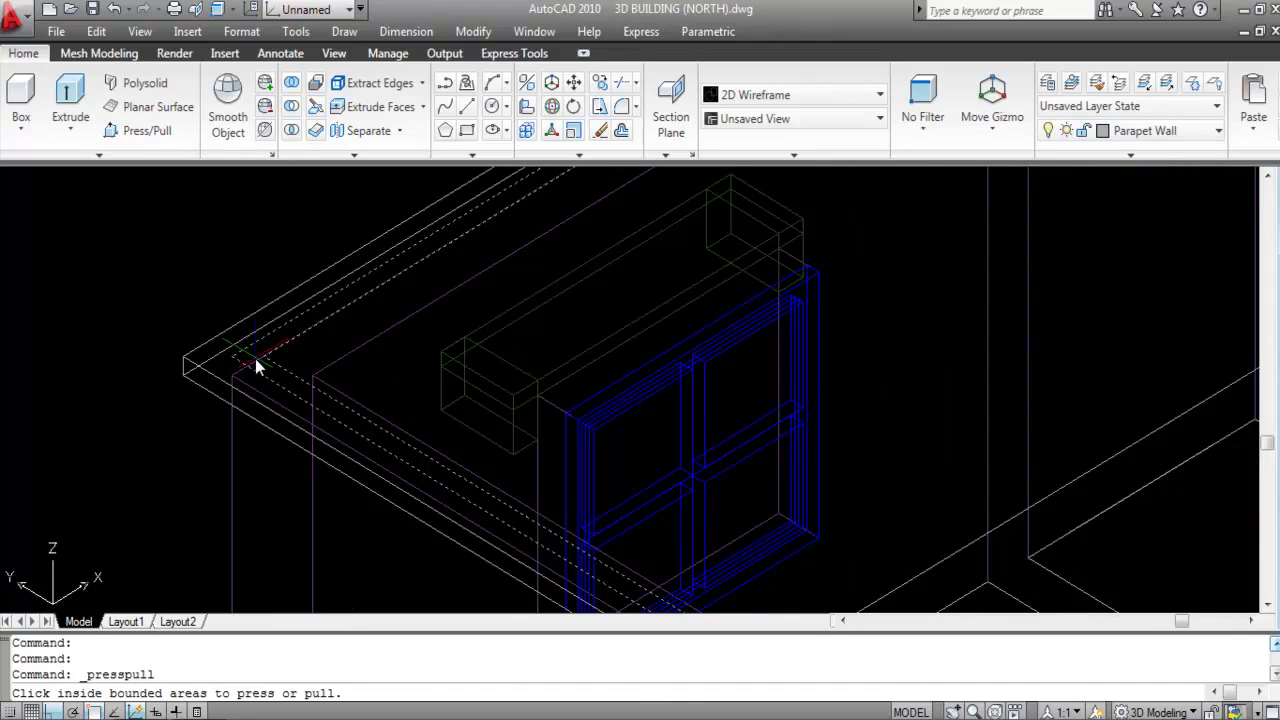
{"action": "left_click", "coordinate": [255, 360]}
{"action": "scroll", "coordinate": [255, 360], "scroll_direction": "down", "scroll_amount": 4}
{"action": "scroll", "coordinate": [255, 257], "scroll_direction": "up", "scroll_amount": 2}
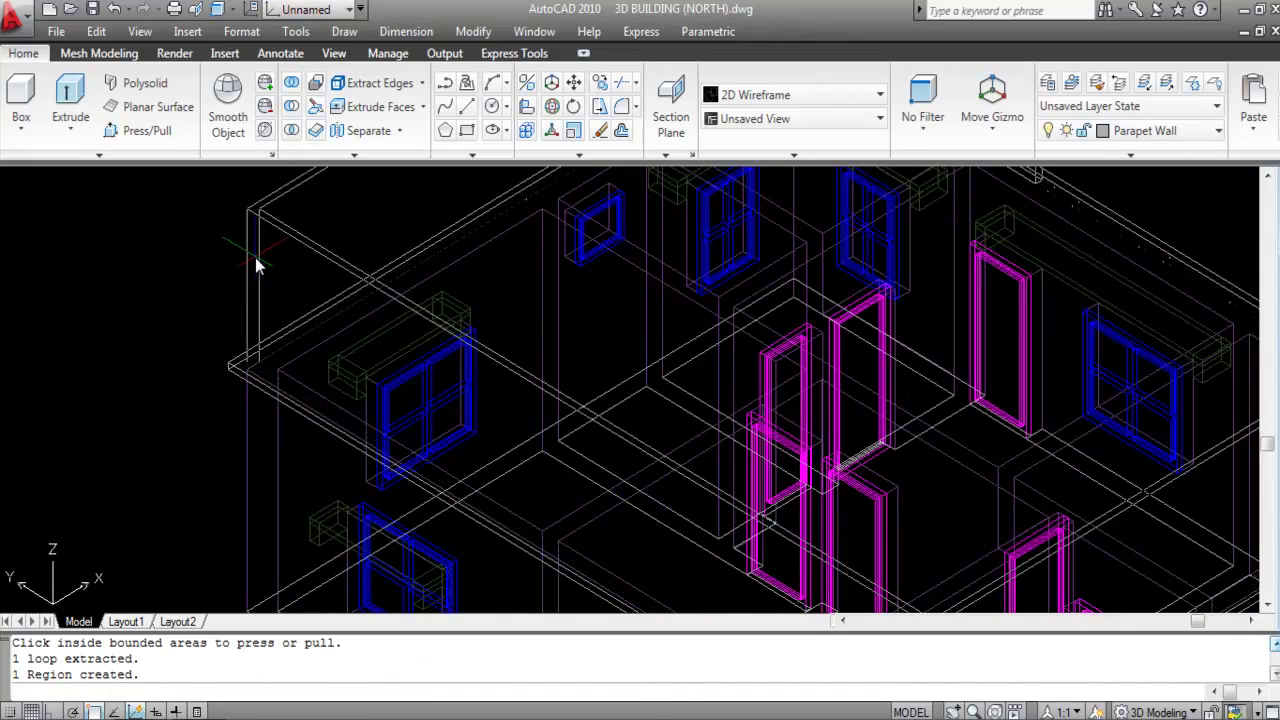
{"action": "scroll", "coordinate": [252, 270], "scroll_direction": "down", "scroll_amount": 5}
{"action": "scroll", "coordinate": [244, 285], "scroll_direction": "up", "scroll_amount": 3}
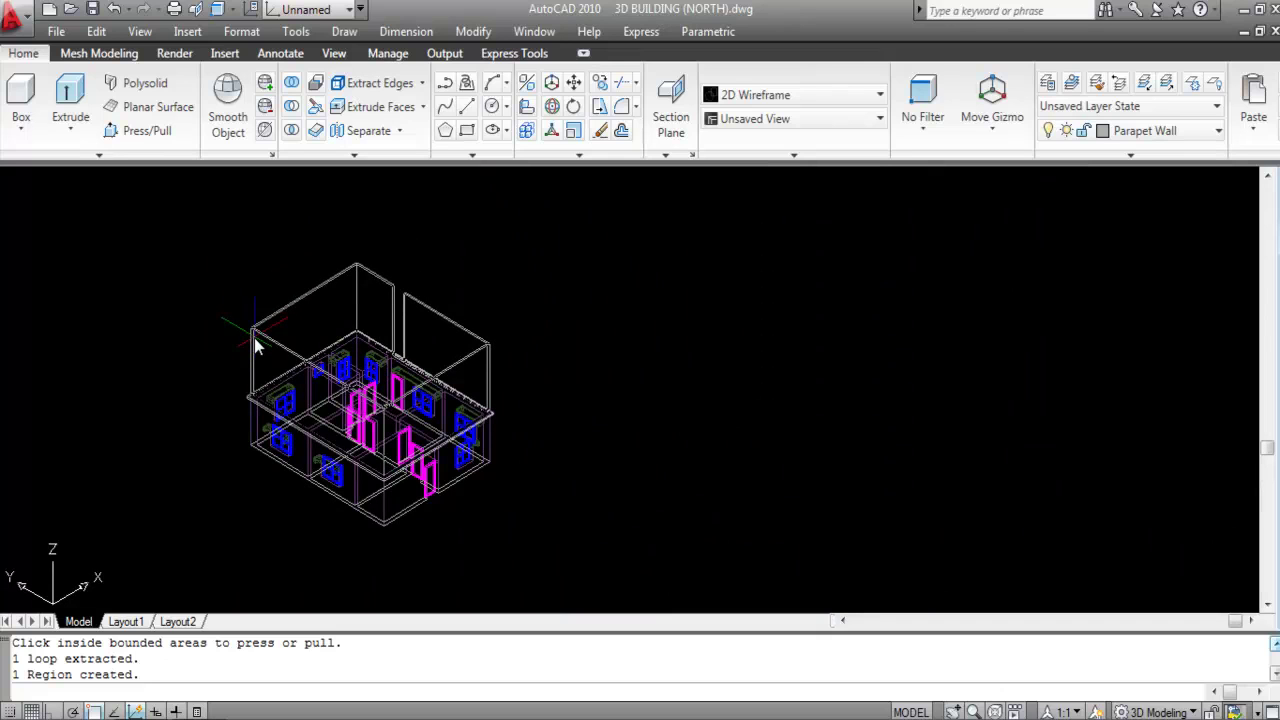
{"action": "left_click", "coordinate": [351, 310]}
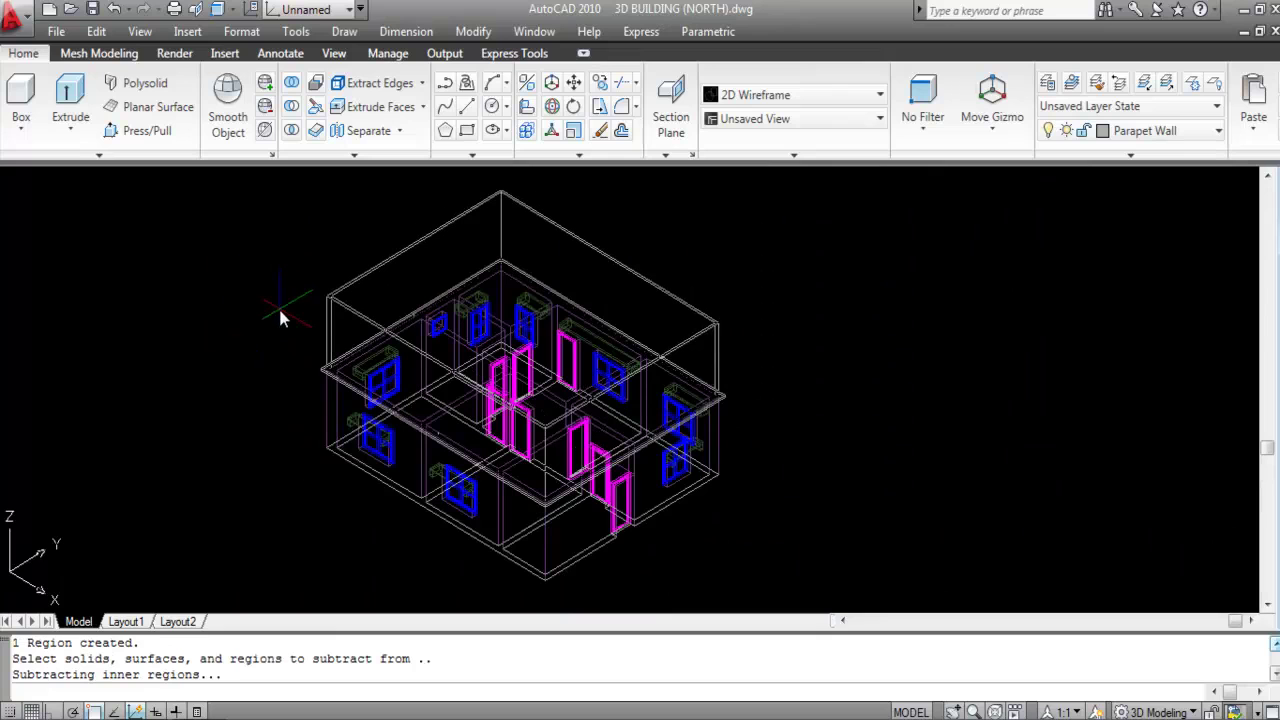
{"action": "type", "text": "2'6"}
{"action": "key", "text": "Return"}
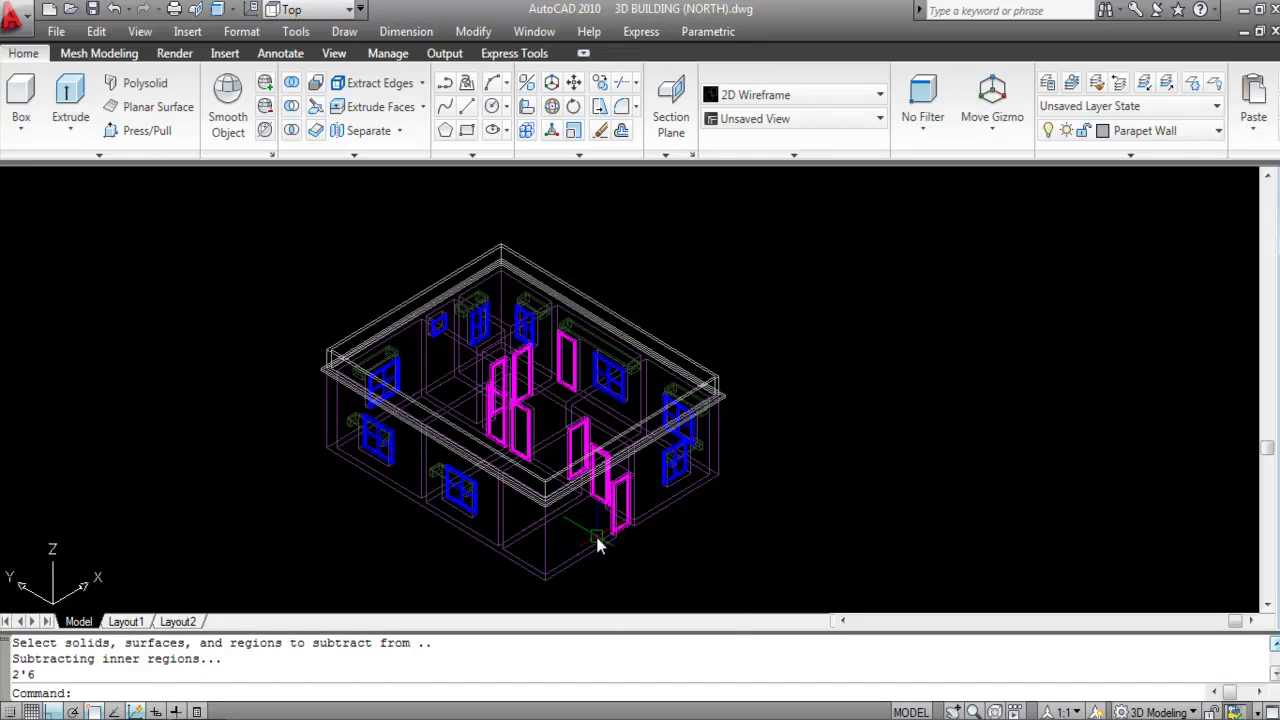
- Examine the parapet wall on the roof slab in the Shaded visual style and return the view to 2D Wireframe
{"action": "mouse_move", "coordinate": [597, 538]}
{"action": "left_click", "coordinate": [815, 96]}
{"action": "left_click", "coordinate": [900, 206]}
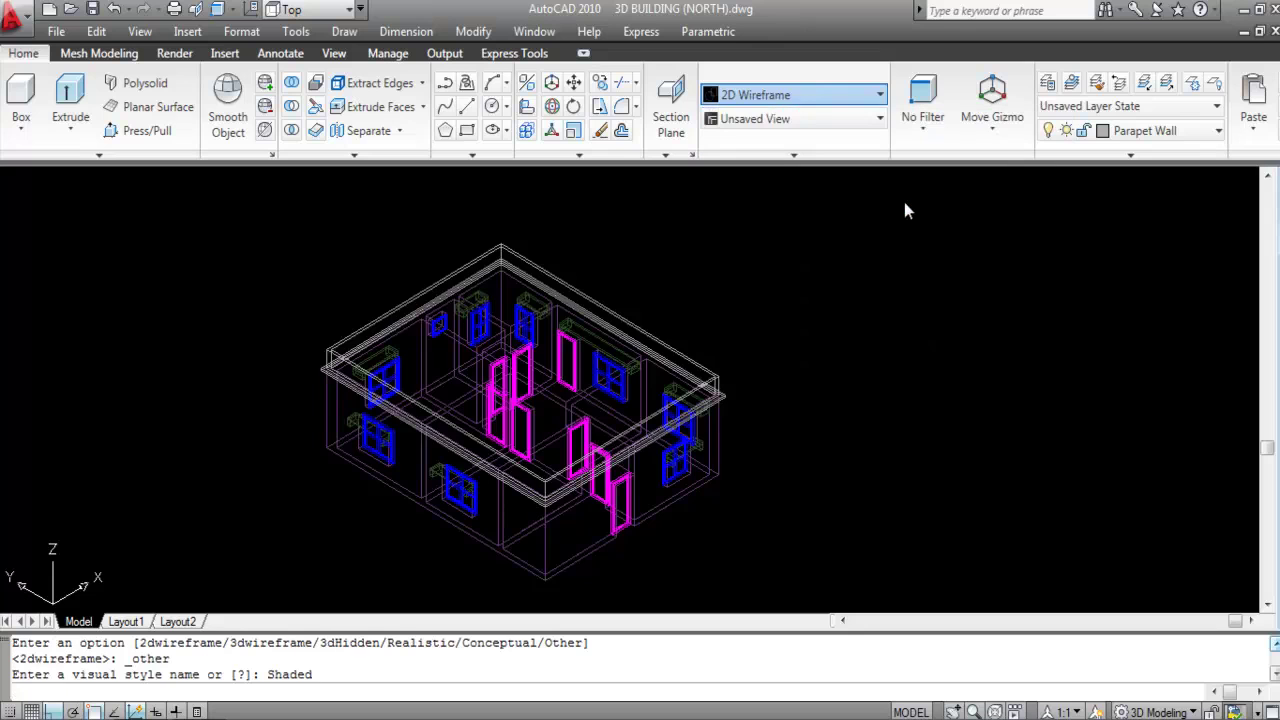
{"action": "scroll", "coordinate": [470, 434], "scroll_direction": "up", "scroll_amount": 2}
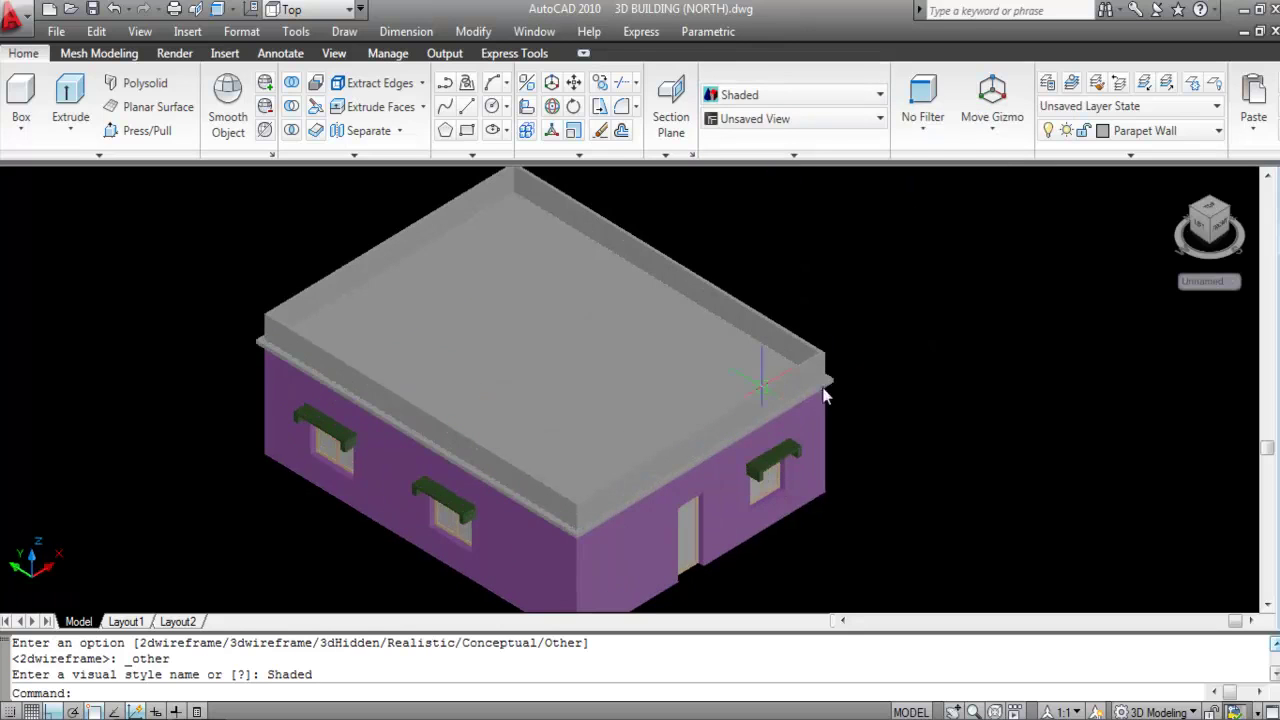
{"action": "scroll", "coordinate": [320, 316], "scroll_direction": "up", "scroll_amount": 2}
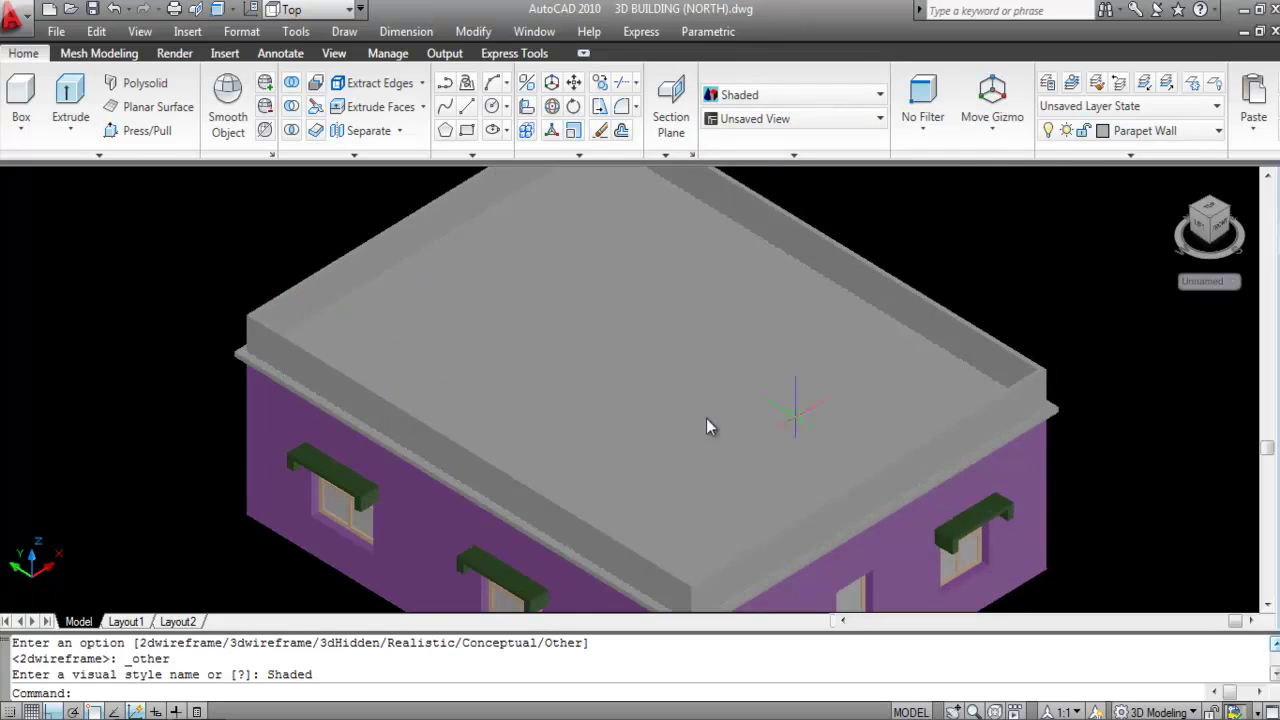
{"action": "scroll", "coordinate": [715, 410], "scroll_direction": "down", "scroll_amount": 3}
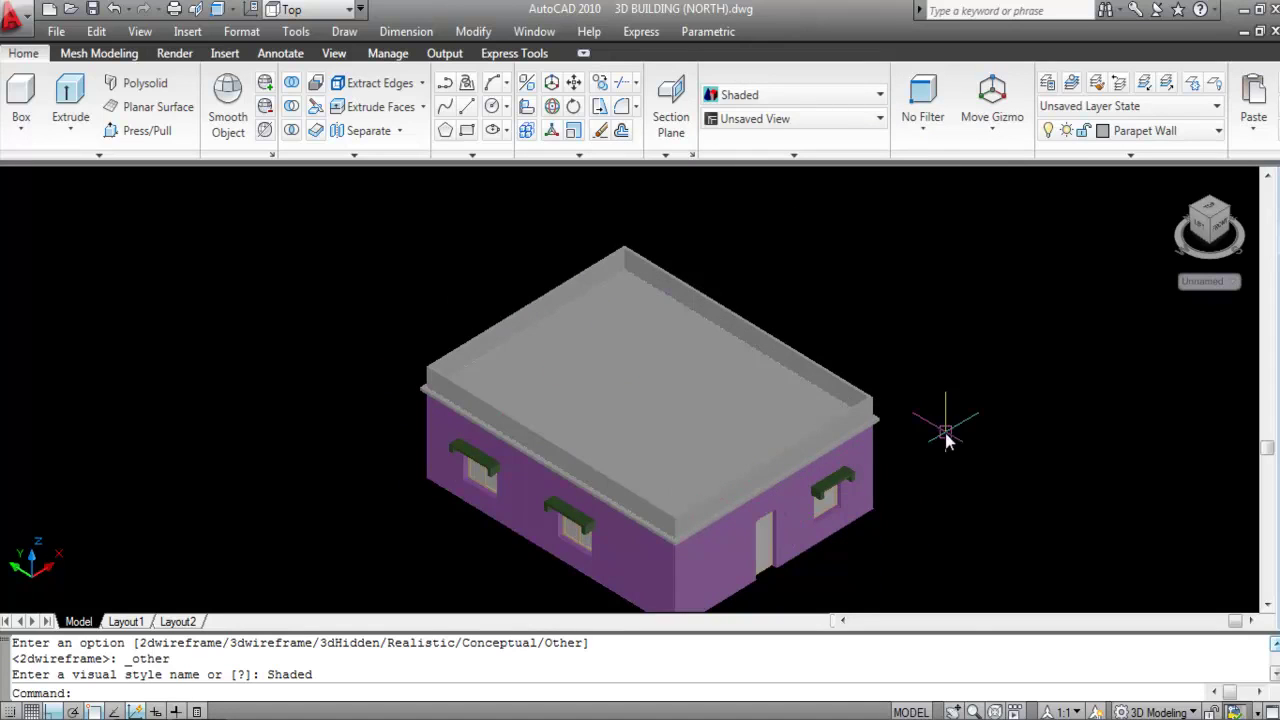
{"action": "scroll", "coordinate": [786, 440], "scroll_direction": "down", "scroll_amount": 2}
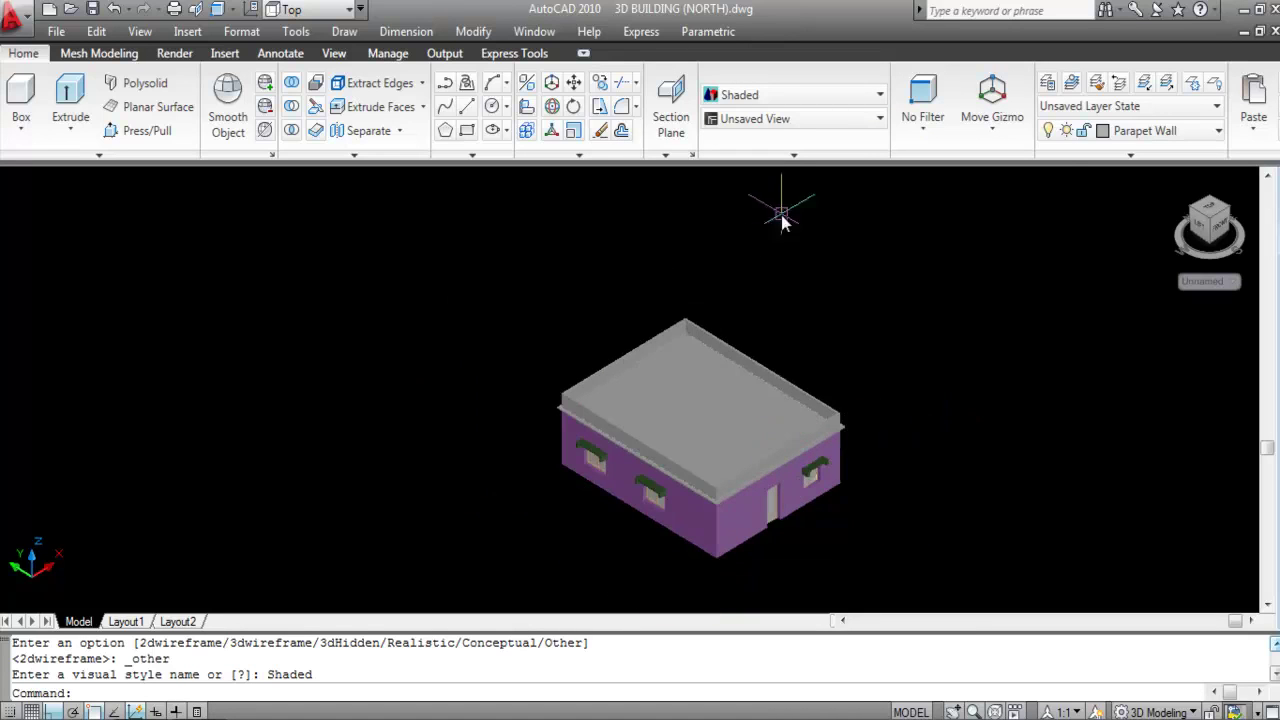
{"action": "left_click", "coordinate": [772, 97]}
{"action": "left_click", "coordinate": [740, 135]}
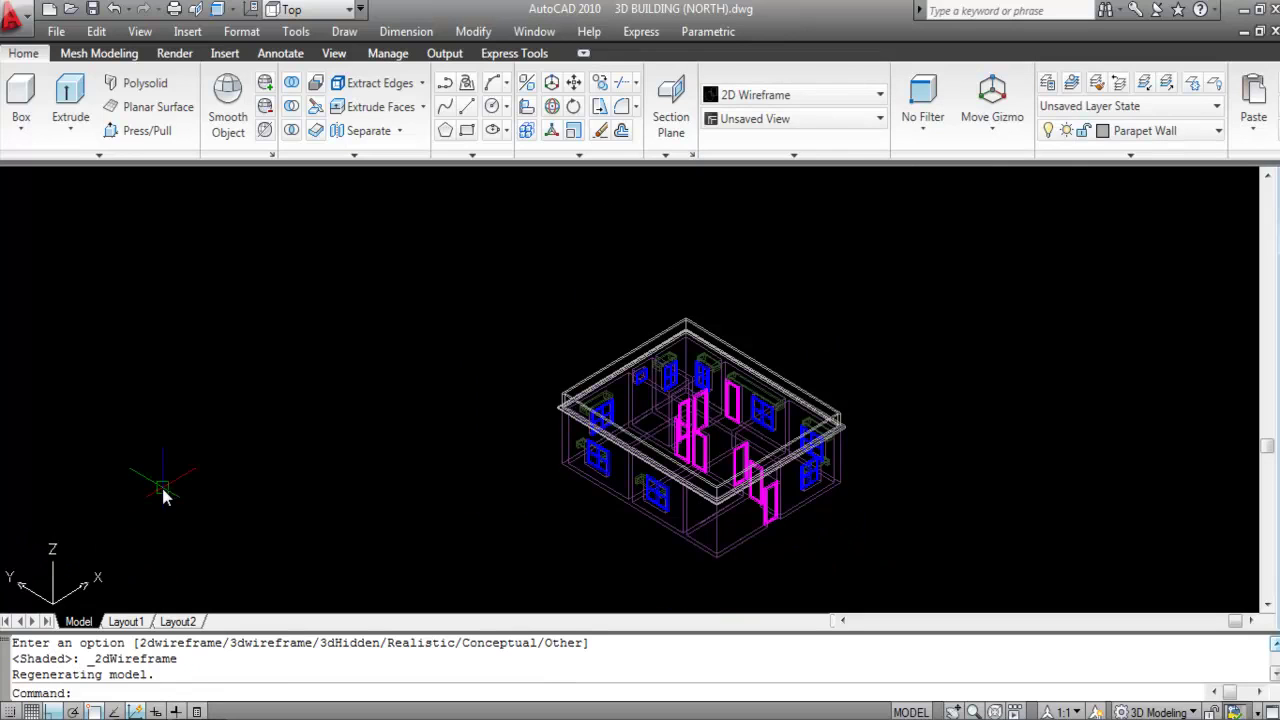
- Align the UCS to Front and start a polyline at the parapet's outer top corner, running 6 inches horizontally outward
{"action": "left_click", "coordinate": [343, 10]}
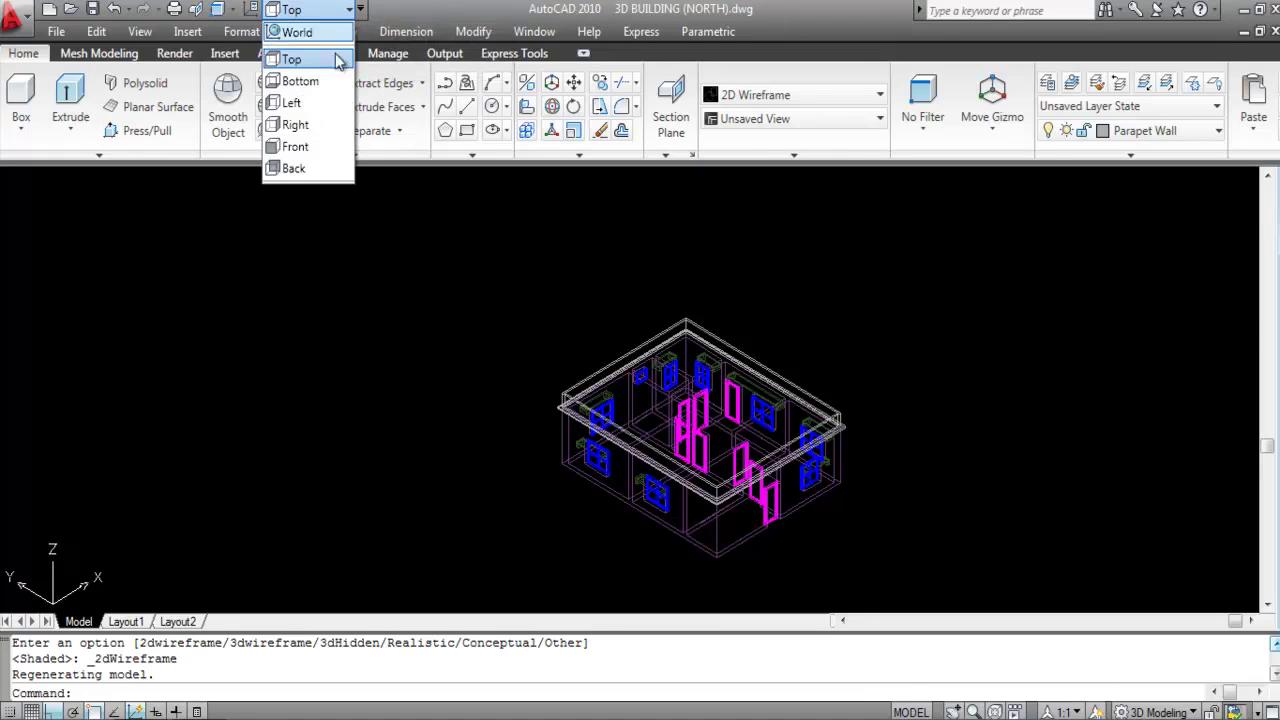
{"action": "left_click", "coordinate": [300, 147]}
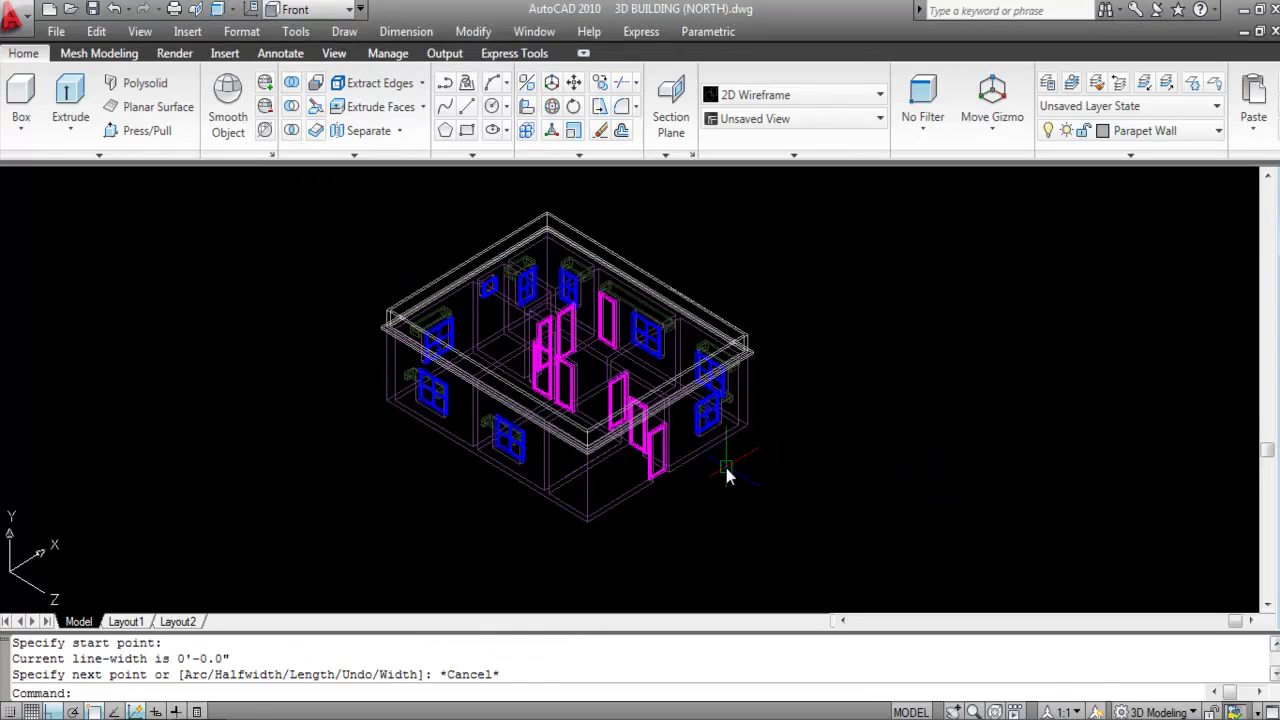
{"action": "type", "text": "PL"}
{"action": "key", "text": "Return"}
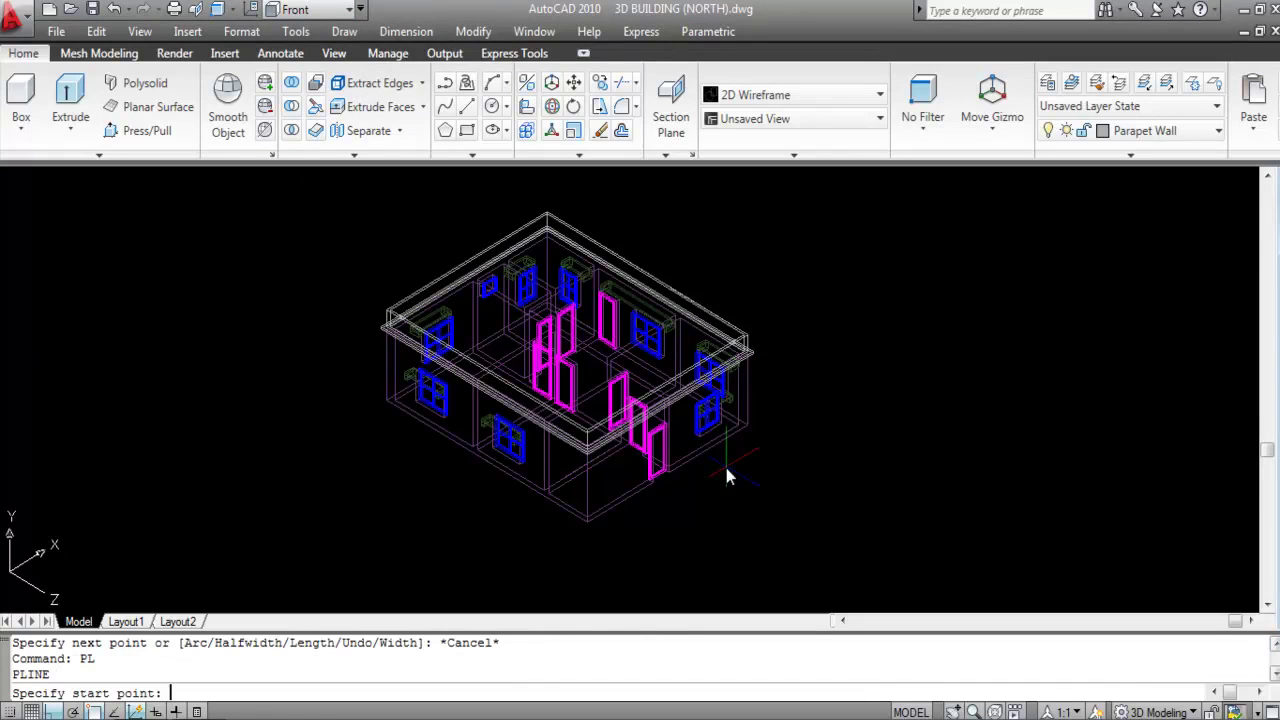
{"action": "scroll", "coordinate": [379, 316], "scroll_direction": "up", "scroll_amount": 5}
{"action": "left_click", "coordinate": [372, 300]}
{"action": "scroll", "coordinate": [360, 330], "scroll_direction": "down", "scroll_amount": 5}
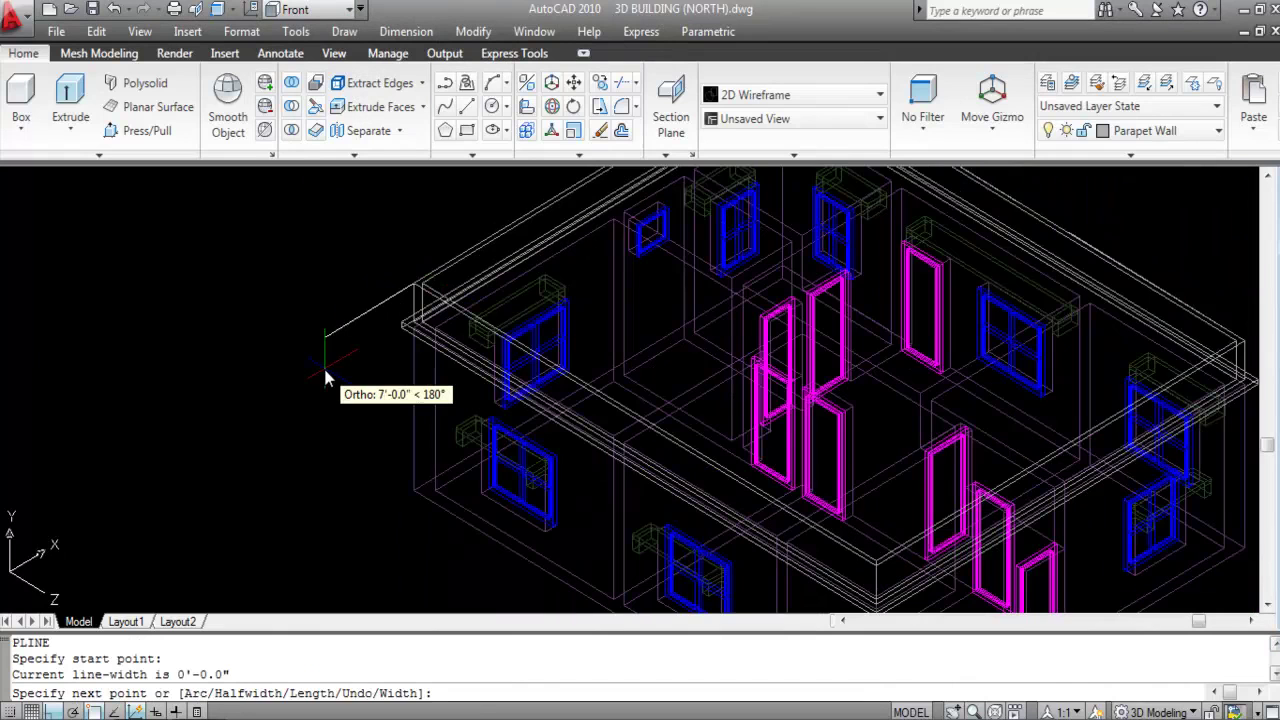
{"action": "type", "text": "6"}
{"action": "key", "text": "Return"}
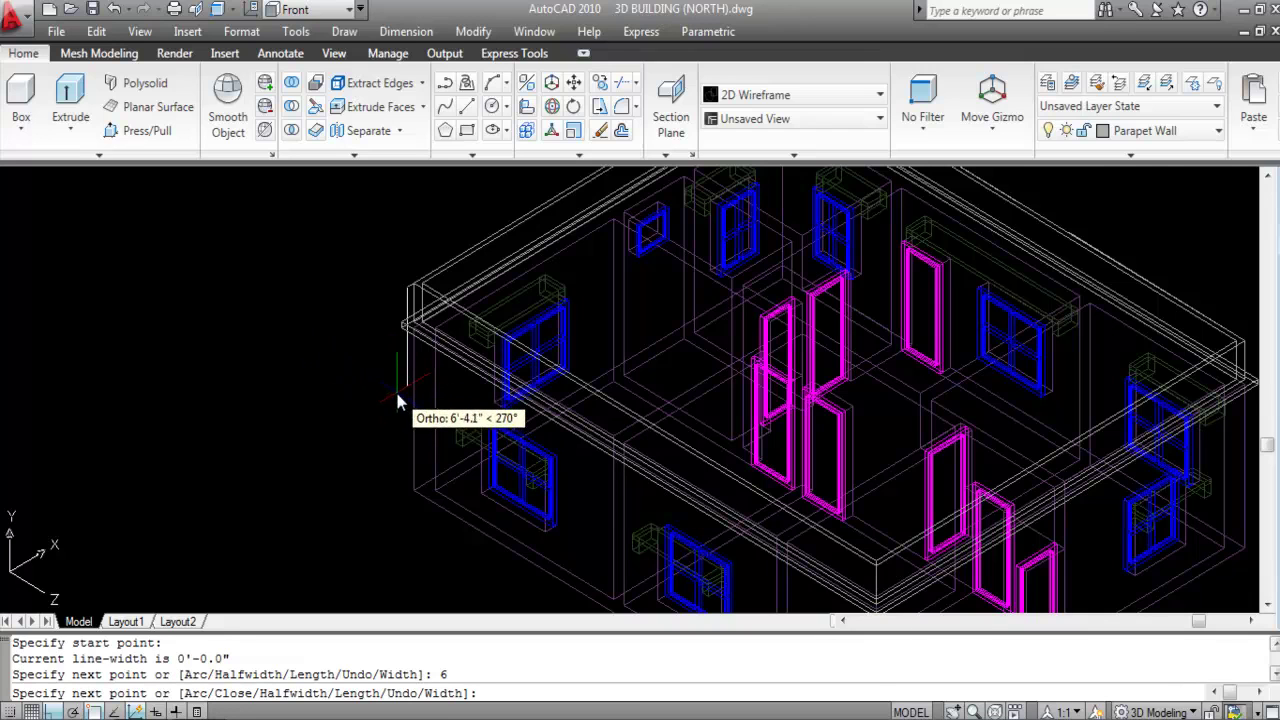
- Continue the polyline 1.5 inches straight down and 1.5 inches back toward the parapet, and end it there
{"action": "scroll", "coordinate": [395, 388], "scroll_direction": "up", "scroll_amount": 4}
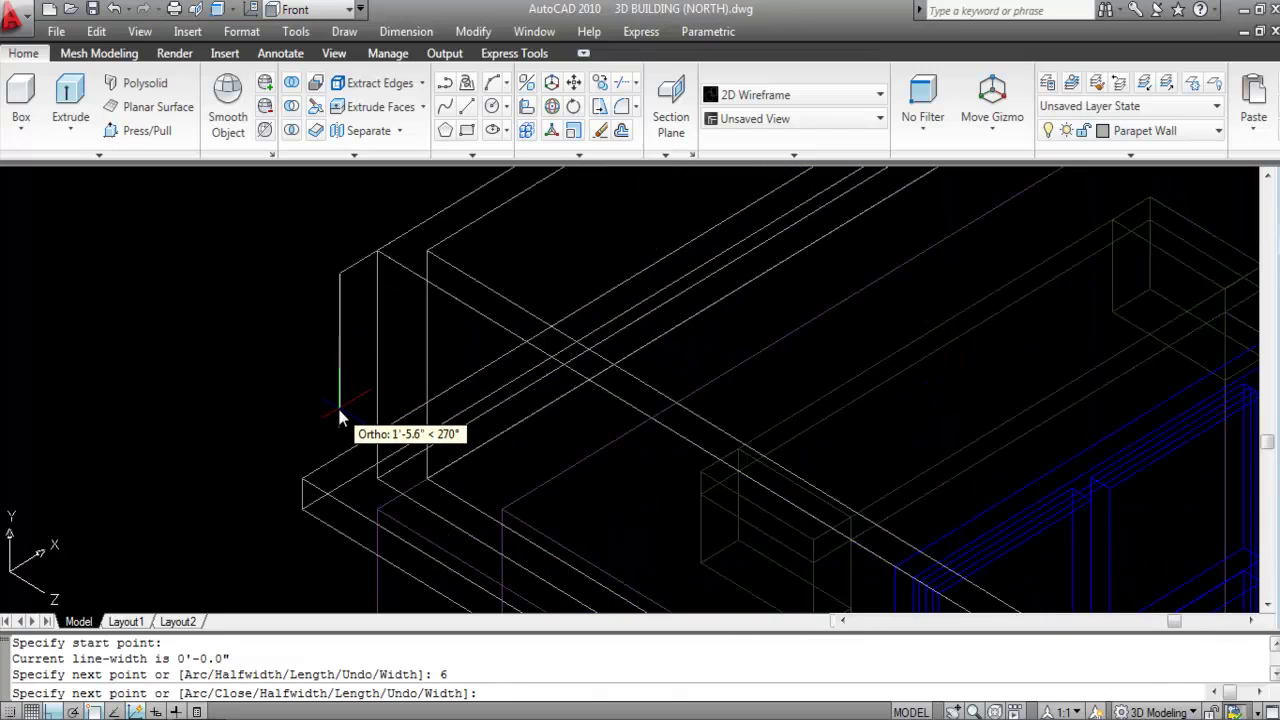
{"action": "type", "text": "1.5"}
{"action": "key", "text": "Return"}
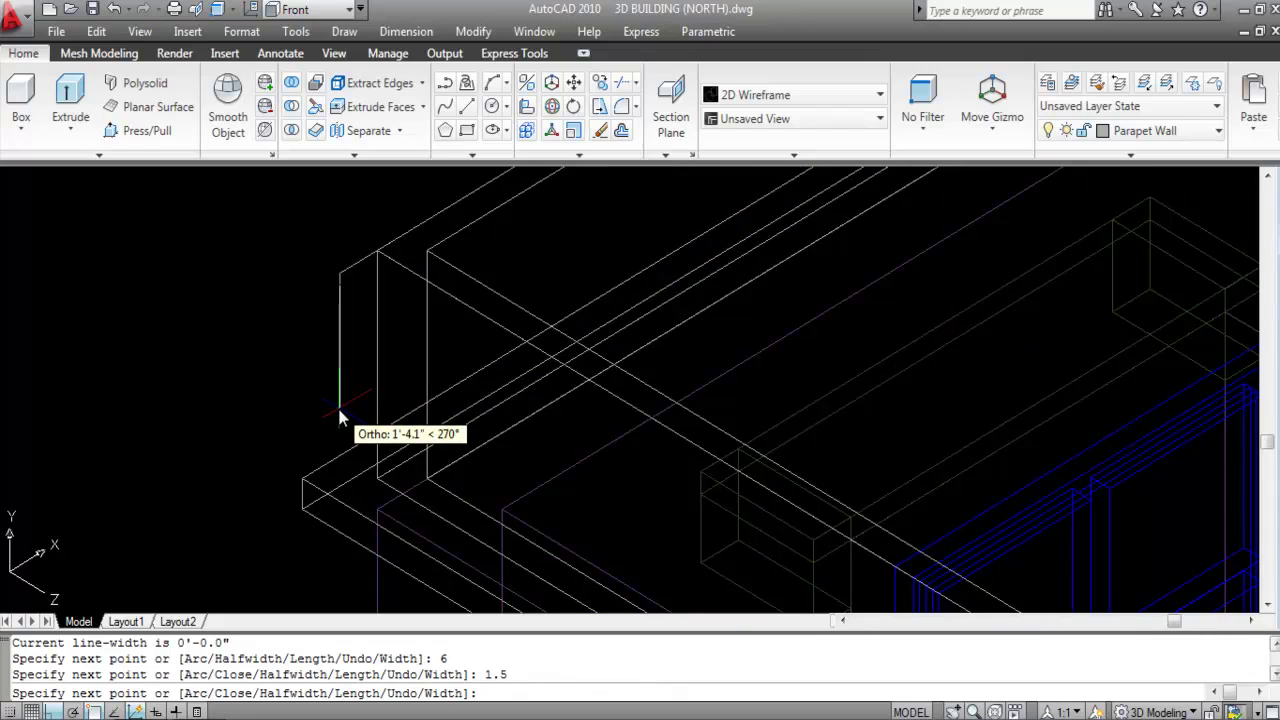
{"action": "scroll", "coordinate": [391, 266], "scroll_direction": "up", "scroll_amount": 3}
{"action": "scroll", "coordinate": [365, 266], "scroll_direction": "up", "scroll_amount": 3}
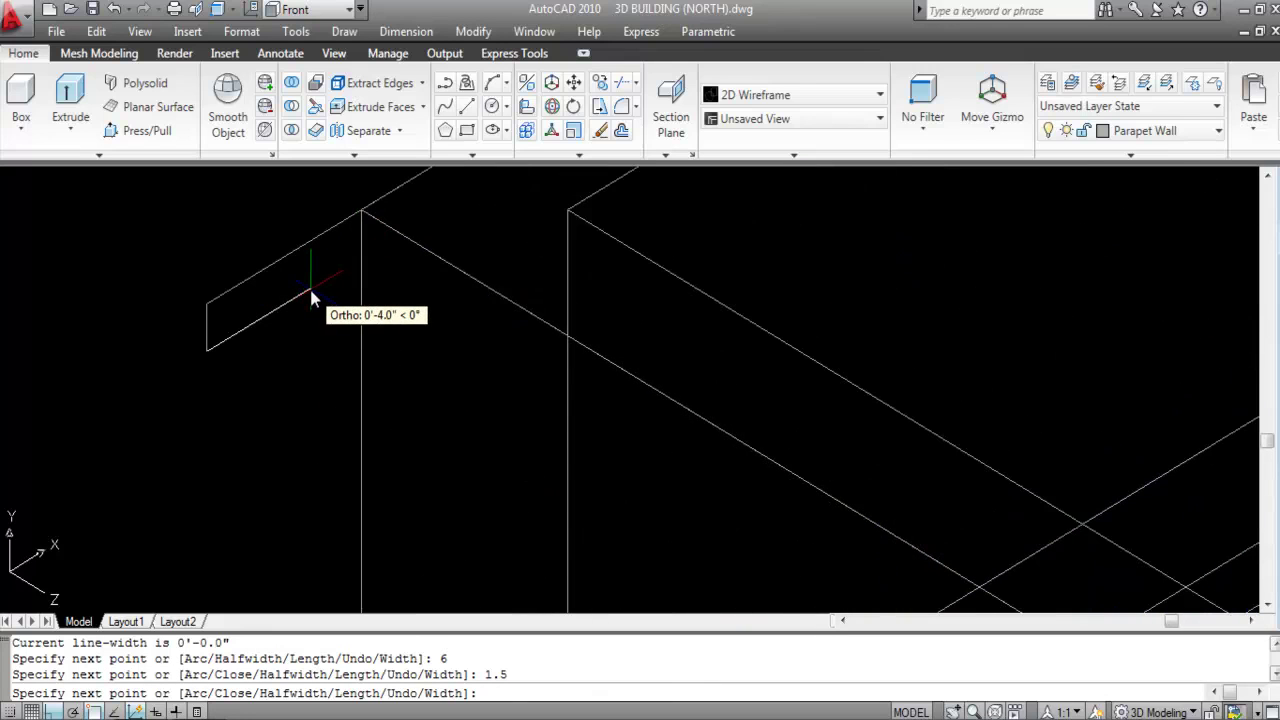
{"action": "type", "text": "1.5"}
{"action": "key", "text": "Return"}
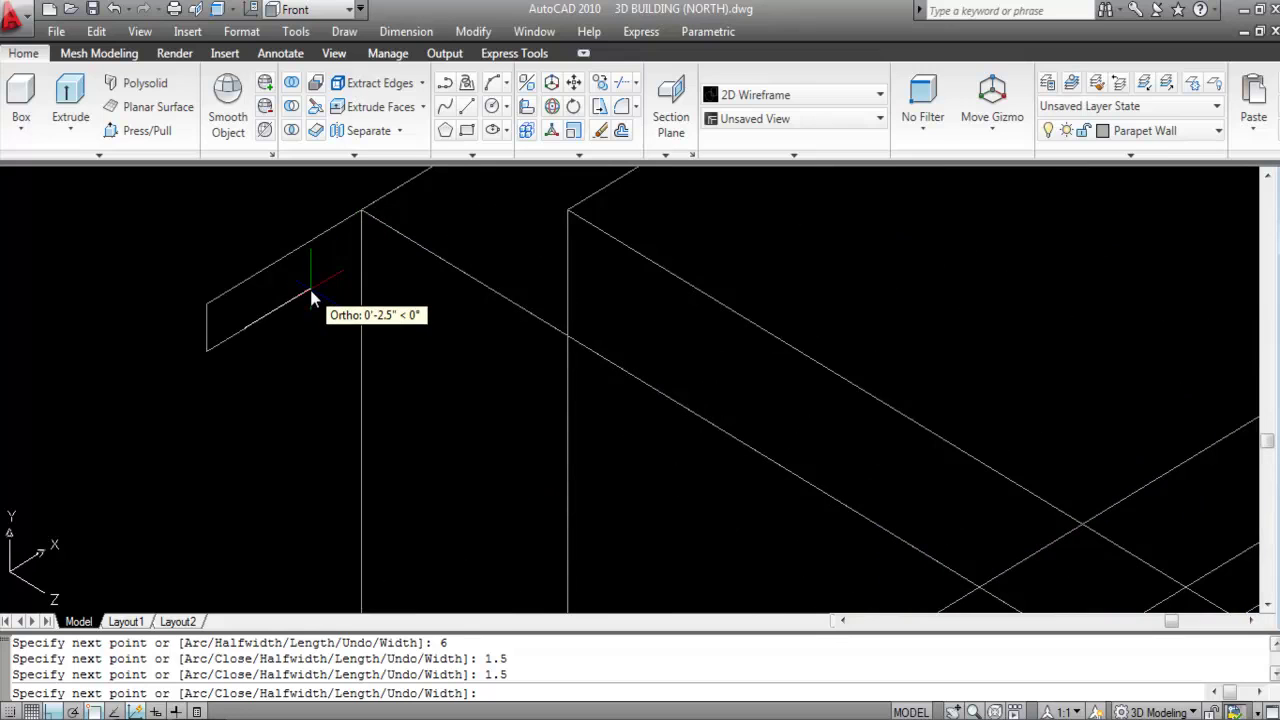
{"action": "key", "text": "Return"}
{"action": "scroll", "coordinate": [366, 310], "scroll_direction": "down", "scroll_amount": 2}
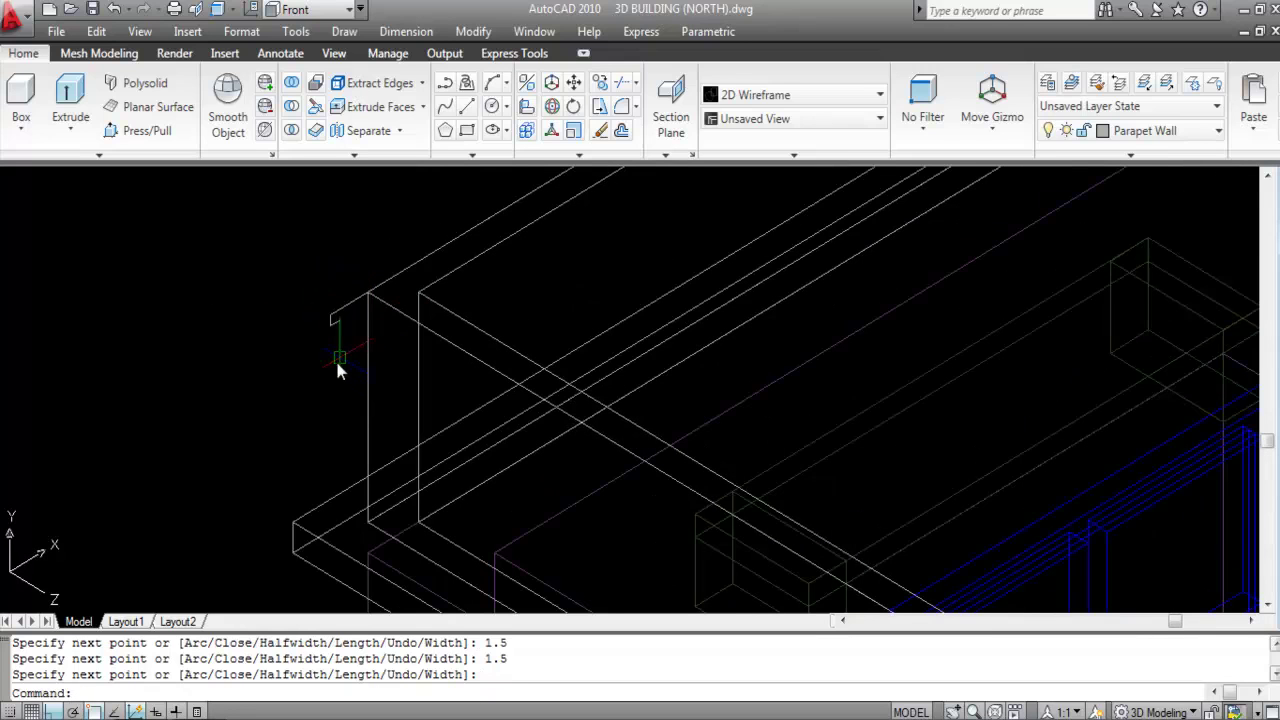
- Start a second polyline at the parapet's outer top corner, running 6 inches straight down
{"action": "key", "text": "Return"}
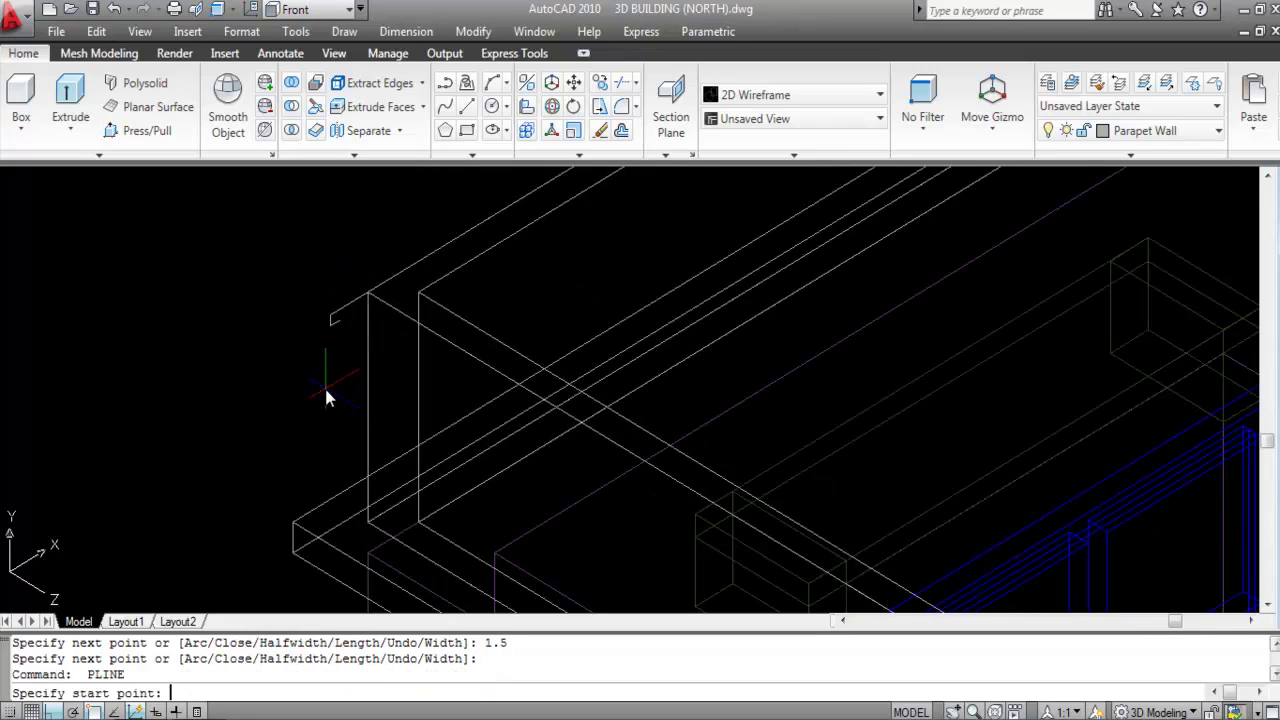
{"action": "scroll", "coordinate": [367, 321], "scroll_direction": "up", "scroll_amount": 2}
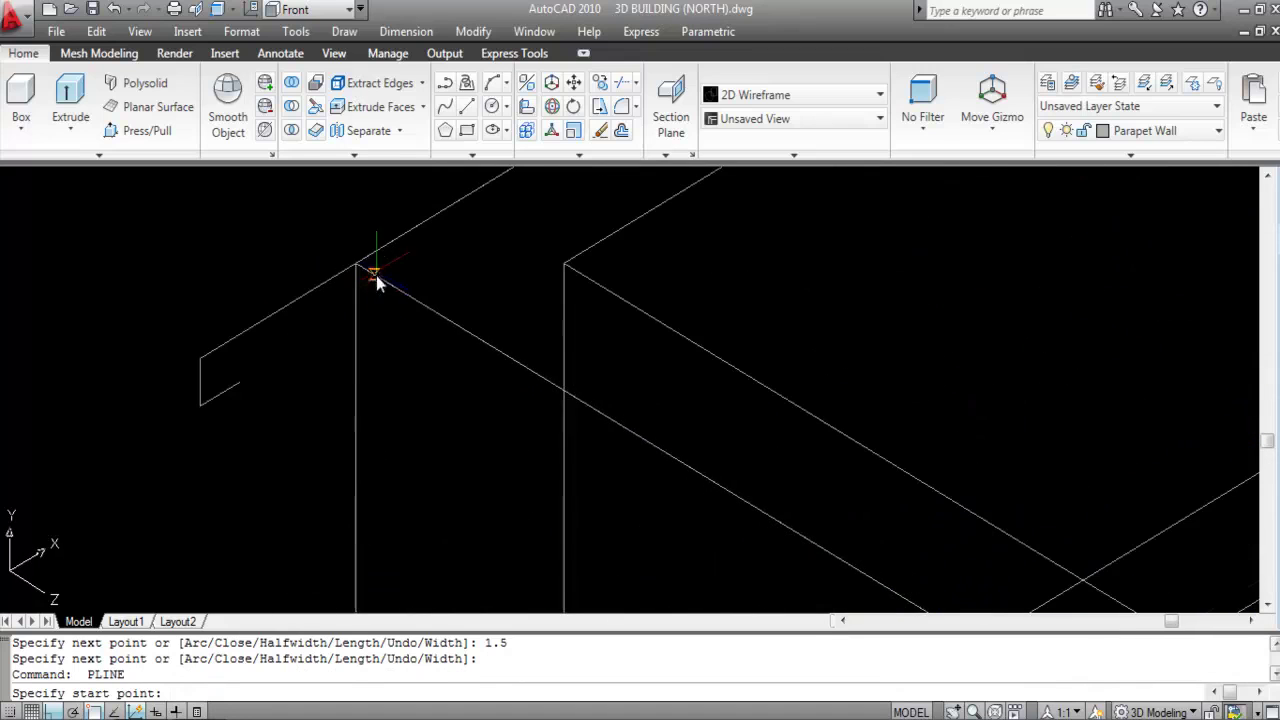
{"action": "left_click", "coordinate": [356, 263]}
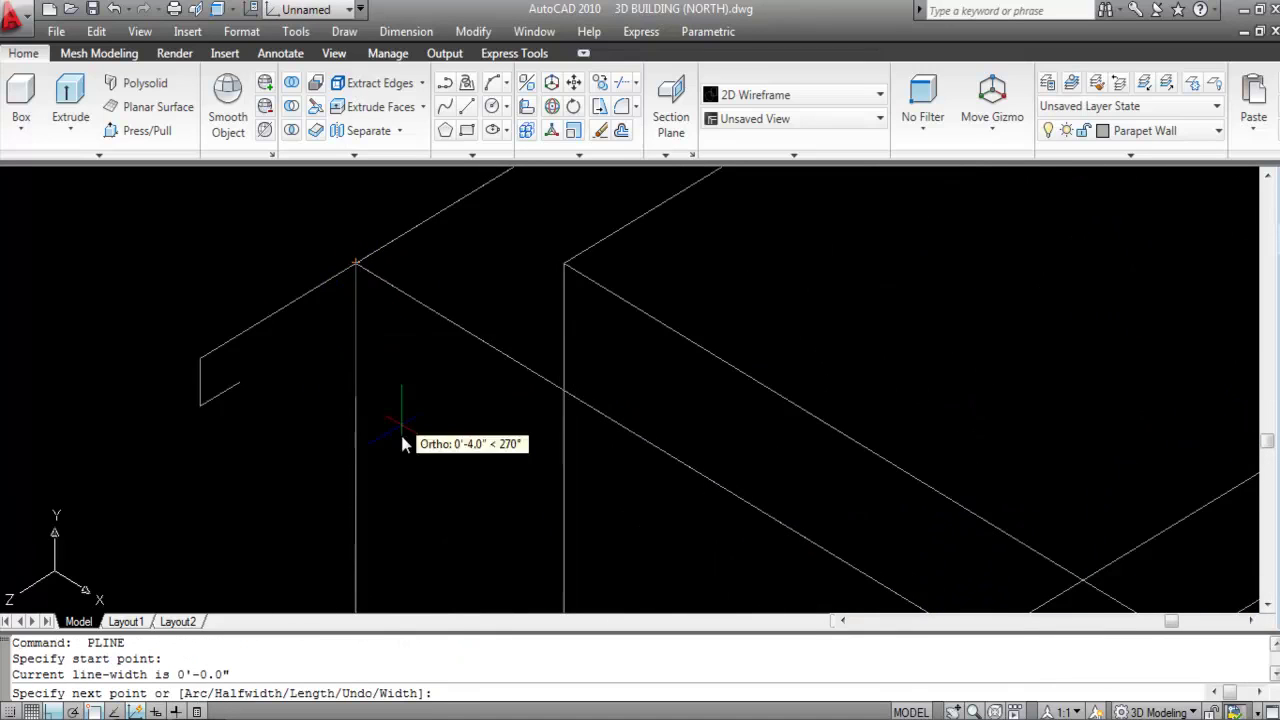
{"action": "scroll", "coordinate": [392, 381], "scroll_direction": "down", "scroll_amount": 3}
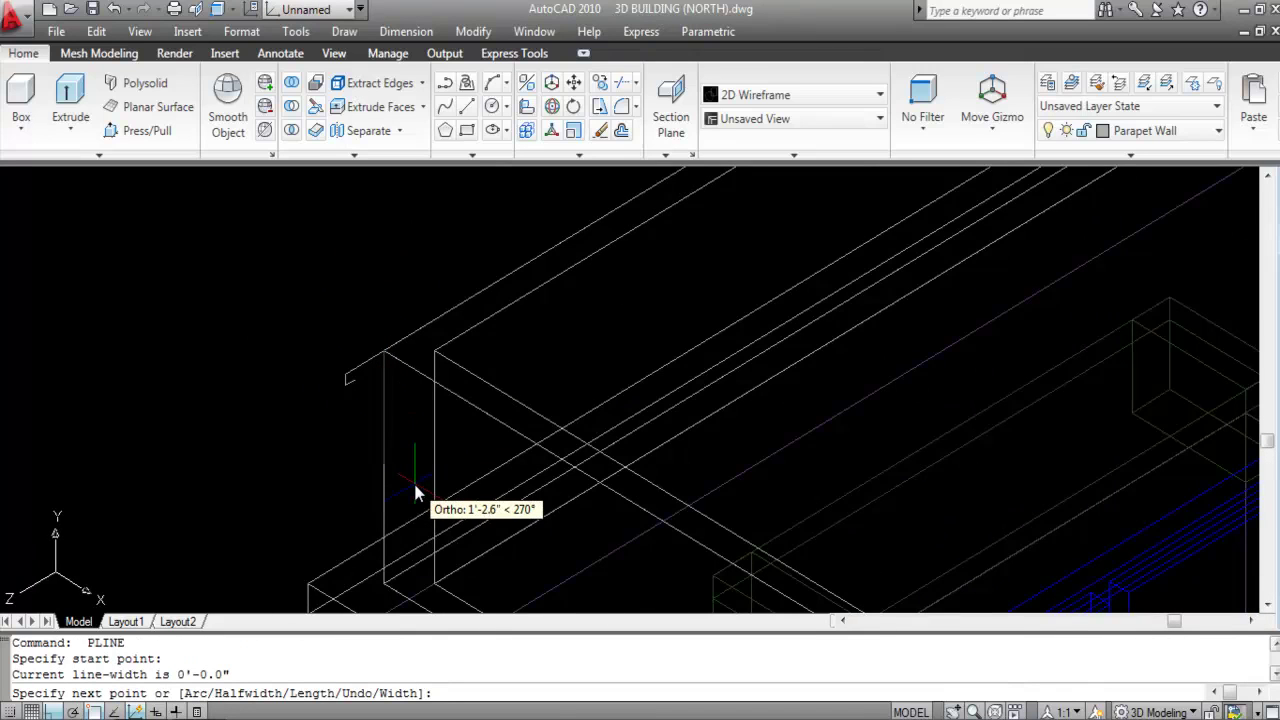
{"action": "type", "text": "6"}
{"action": "key", "text": "Return"}
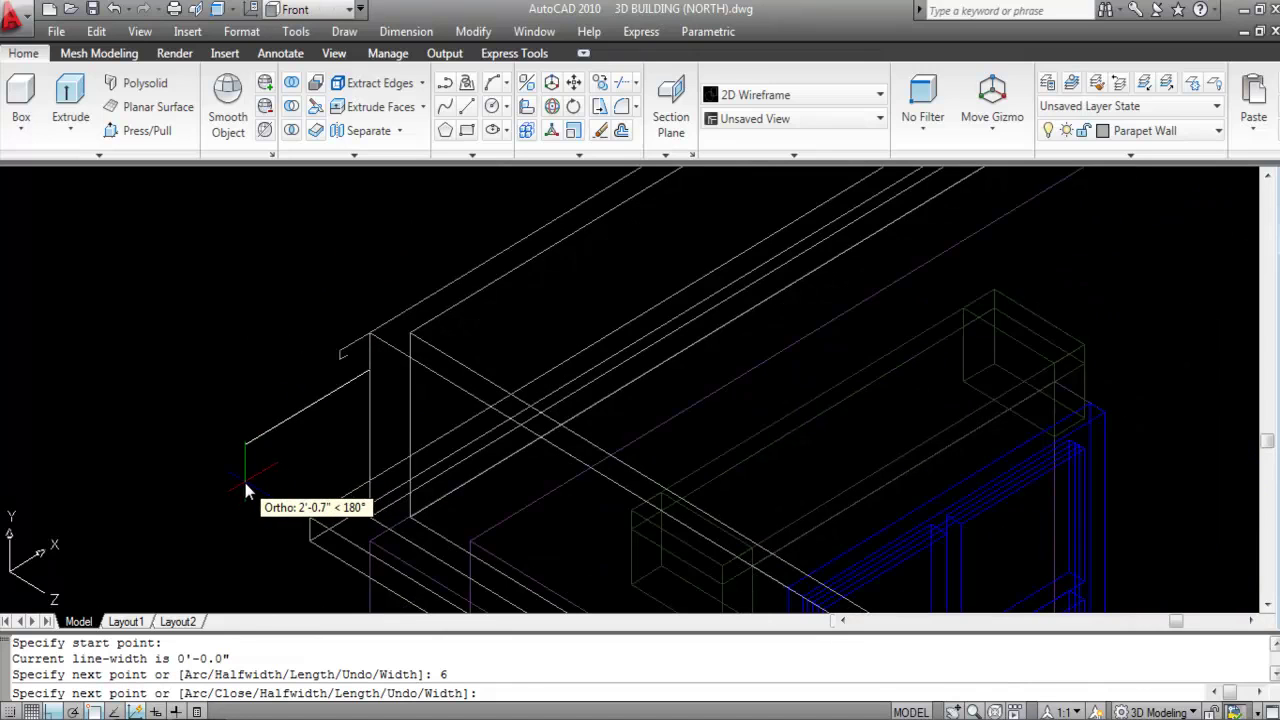
- Continue the polyline 1.5 inches horizontally outward from the parapet and 1.5 inches straight up
{"action": "type", "text": "1.5"}
{"action": "key", "text": "Return"}
{"action": "scroll", "coordinate": [367, 346], "scroll_direction": "up", "scroll_amount": 4}
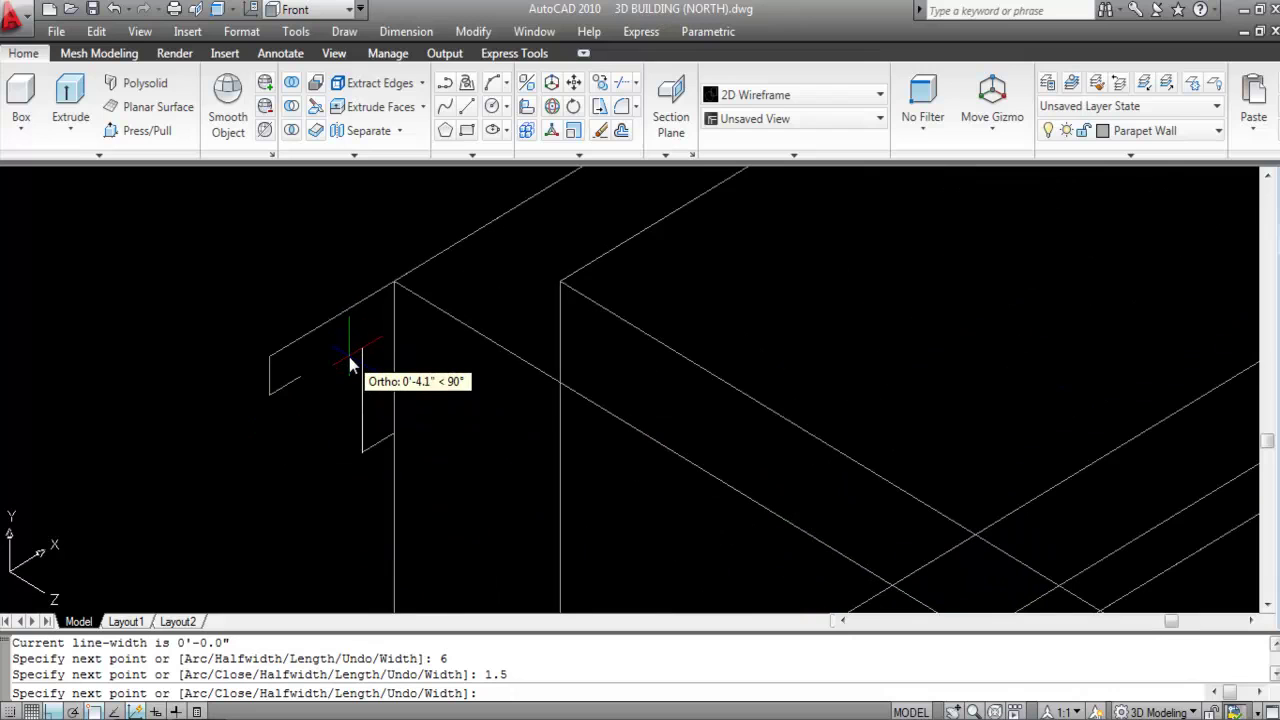
{"action": "type", "text": "1.5"}
{"action": "key", "text": "Return"}
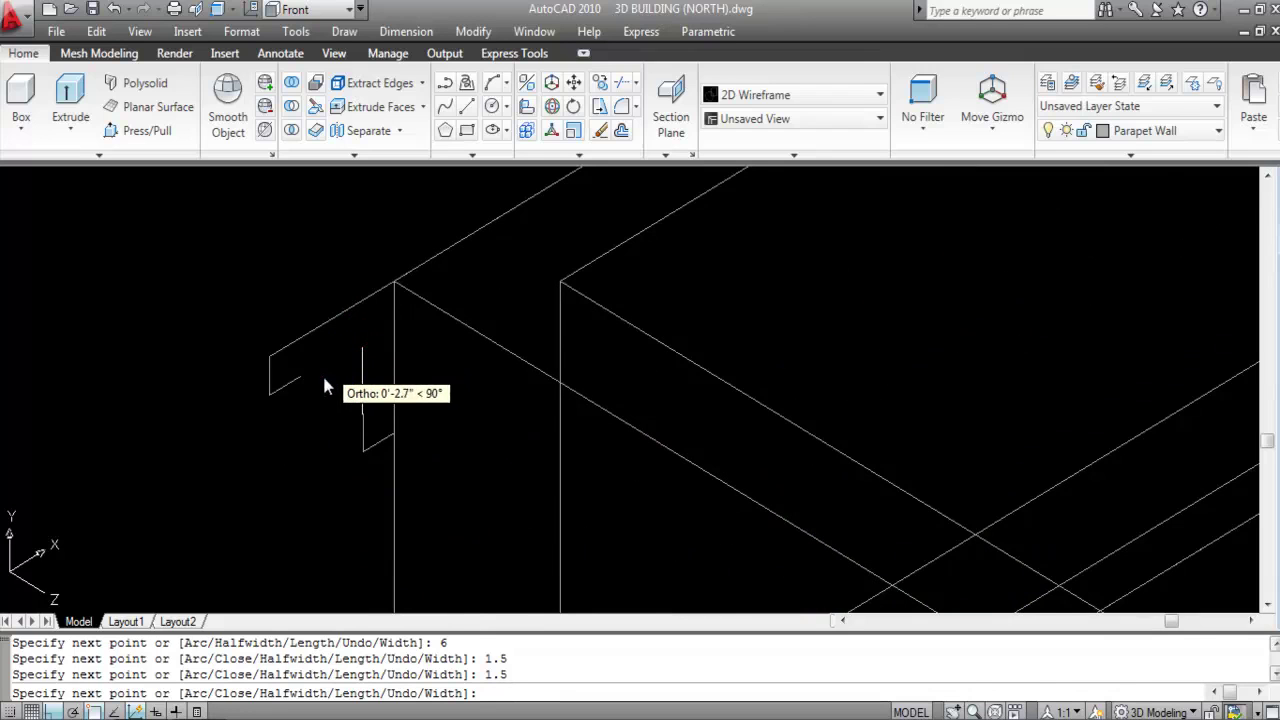
- Finish the polyline with a three-point arc curving to the open end of the first profile polyline
{"action": "right_click", "coordinate": [325, 361]}
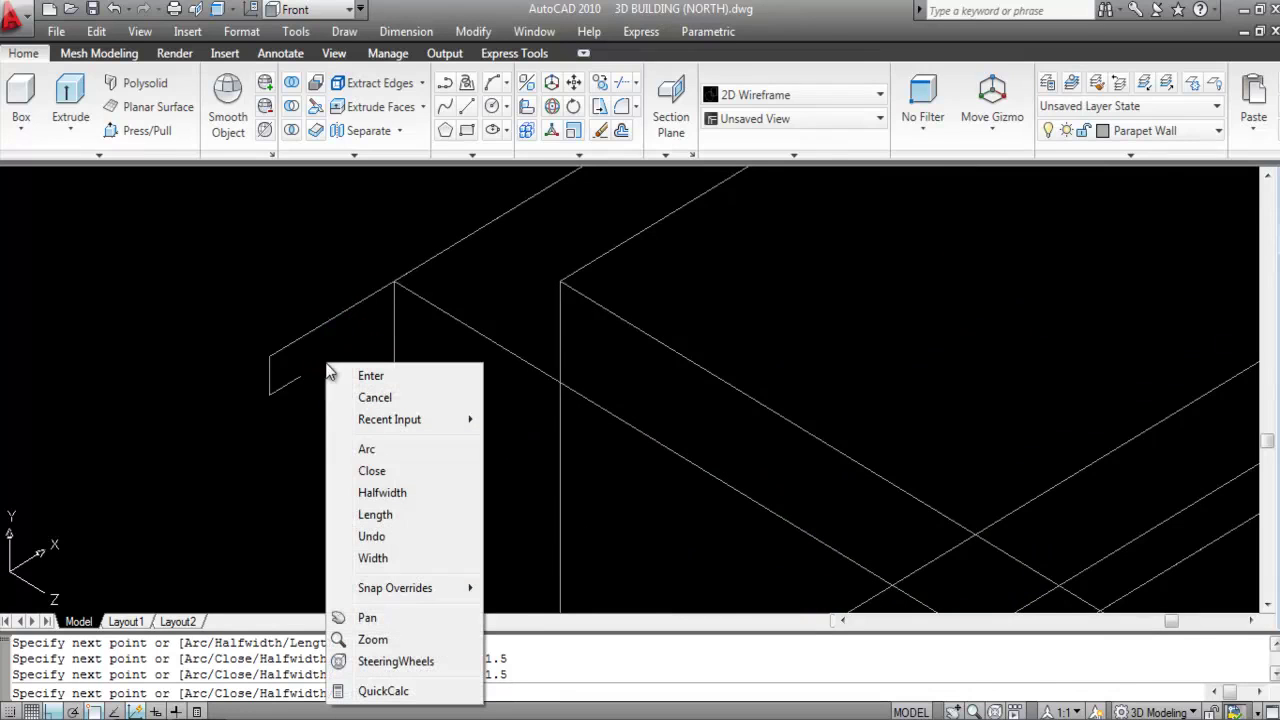
{"action": "left_click", "coordinate": [366, 450]}
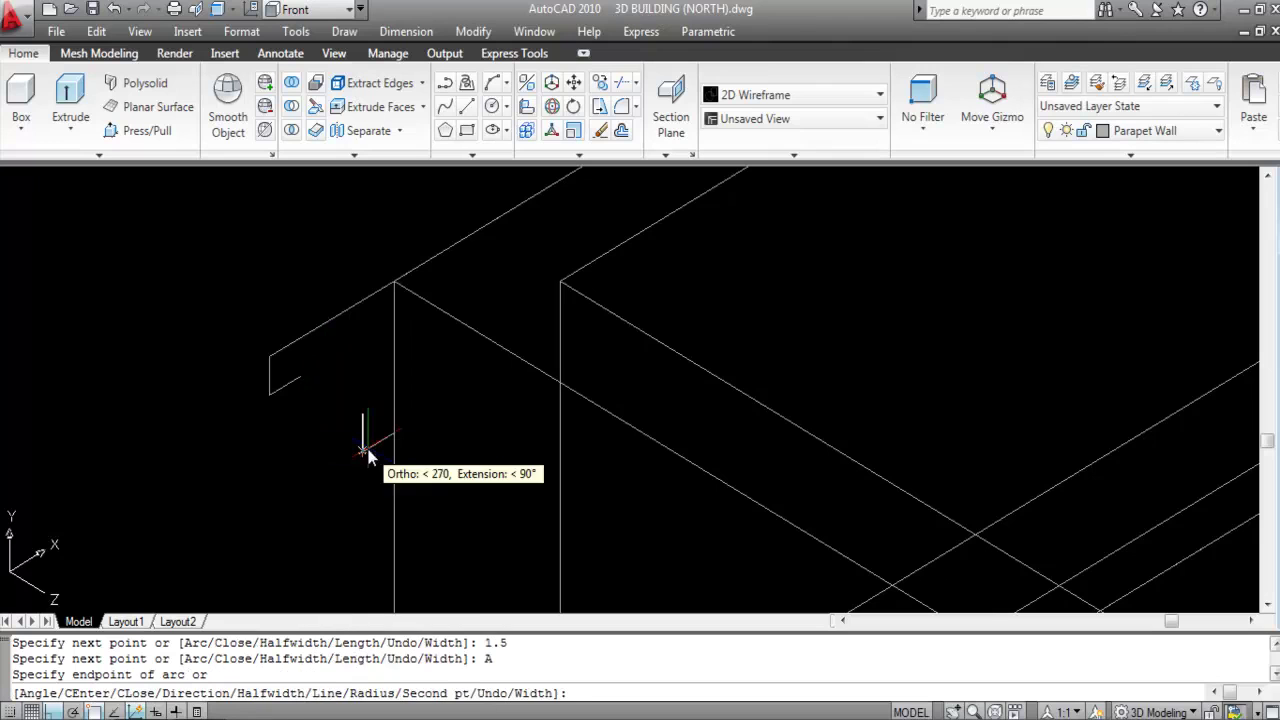
{"action": "right_click", "coordinate": [325, 378]}
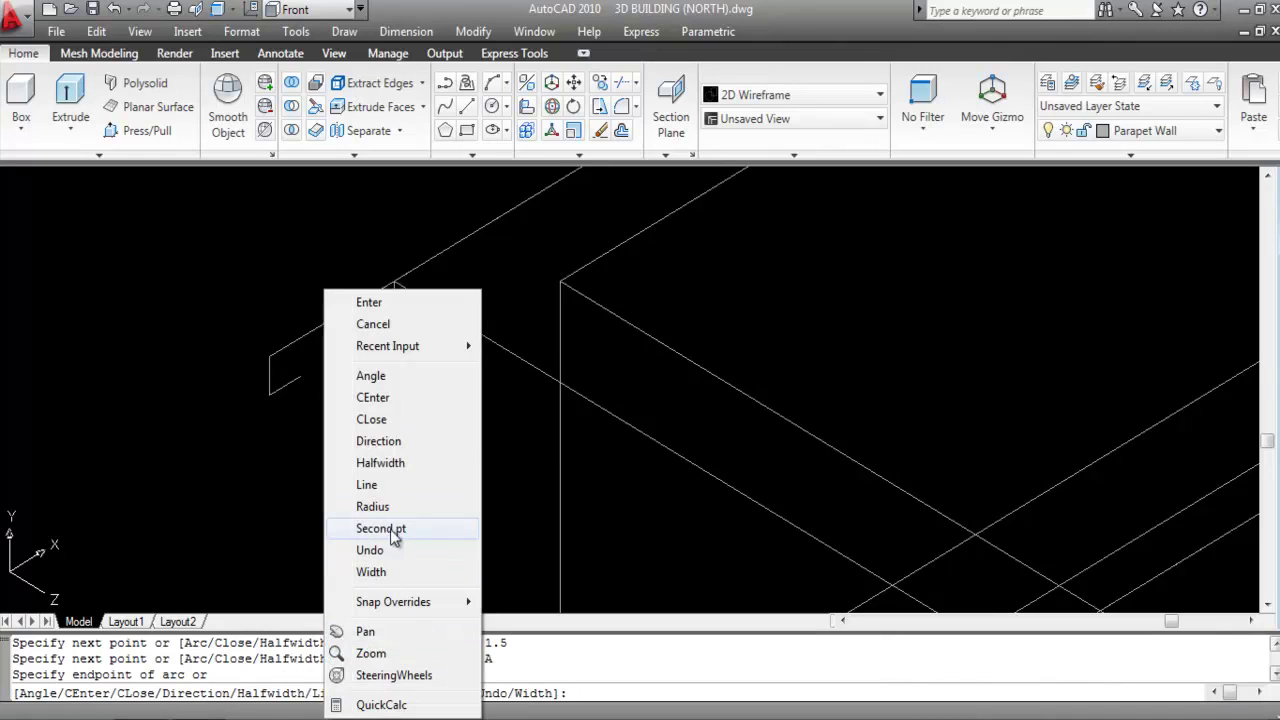
{"action": "left_click", "coordinate": [381, 530]}
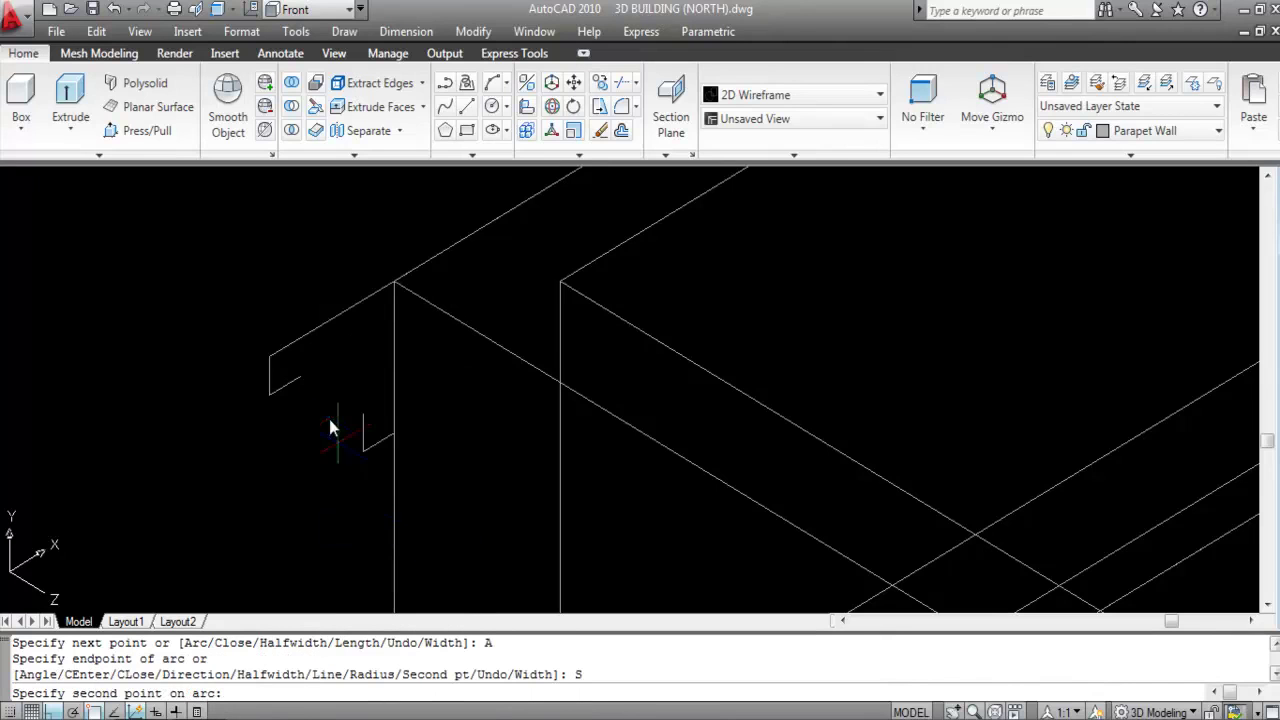
{"action": "scroll", "coordinate": [340, 417], "scroll_direction": "up", "scroll_amount": 3}
{"action": "scroll", "coordinate": [340, 422], "scroll_direction": "down", "scroll_amount": 1}
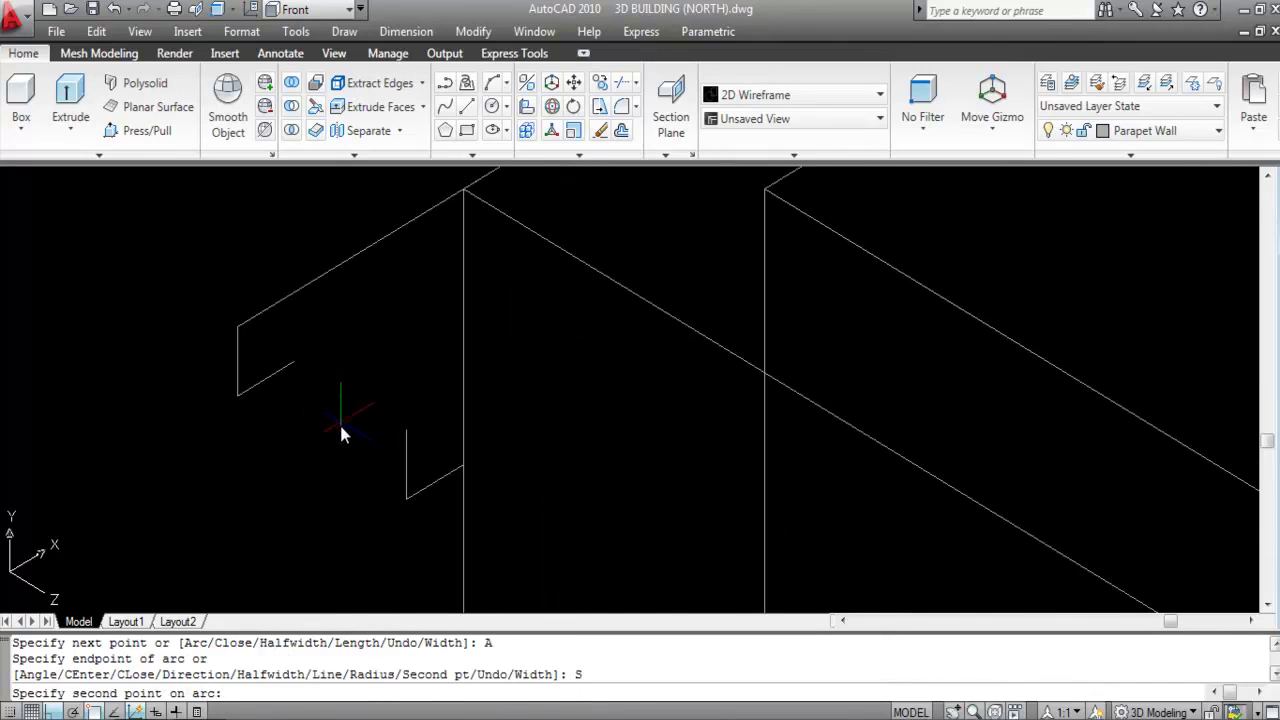
{"action": "left_click", "coordinate": [339, 422]}
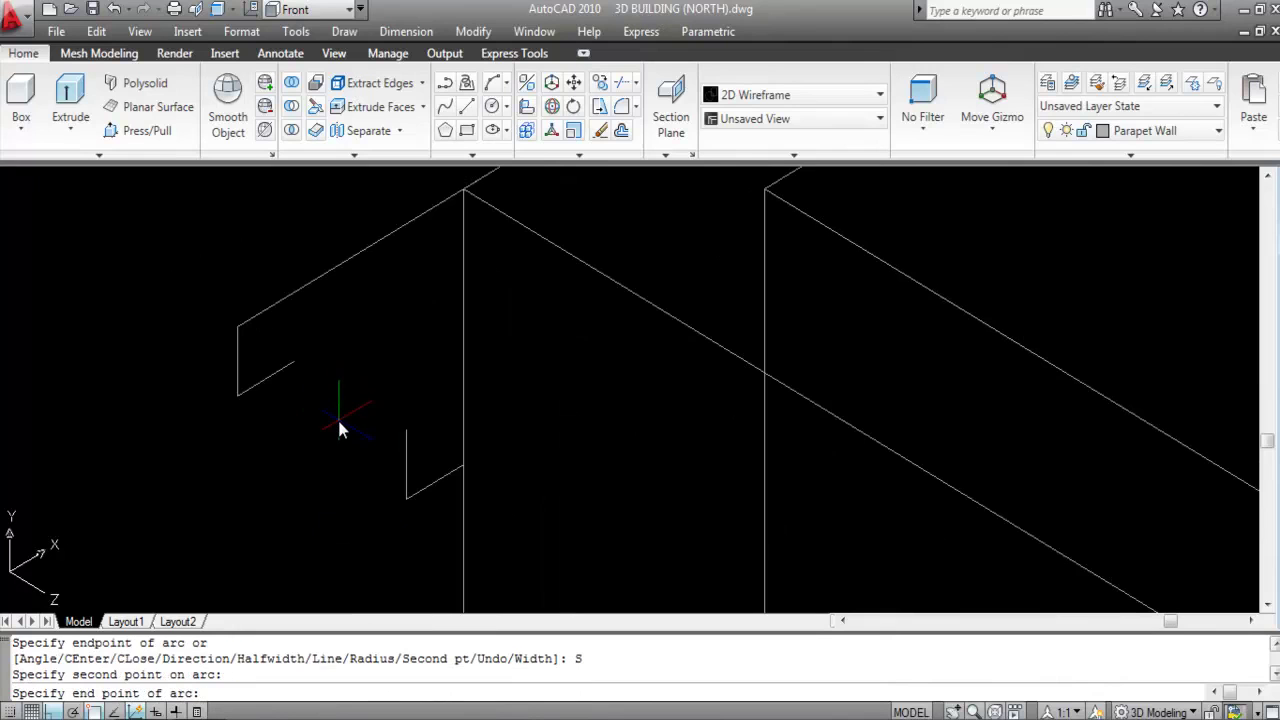
{"action": "left_click", "coordinate": [294, 364]}
{"action": "key", "text": "Return"}
- Inspect the two polylines that form the moulding profile at the parapet corner
{"action": "scroll", "coordinate": [415, 366], "scroll_direction": "down", "scroll_amount": 1}
{"action": "scroll", "coordinate": [360, 405], "scroll_direction": "down", "scroll_amount": 4}
{"action": "scroll", "coordinate": [368, 378], "scroll_direction": "up", "scroll_amount": 4}
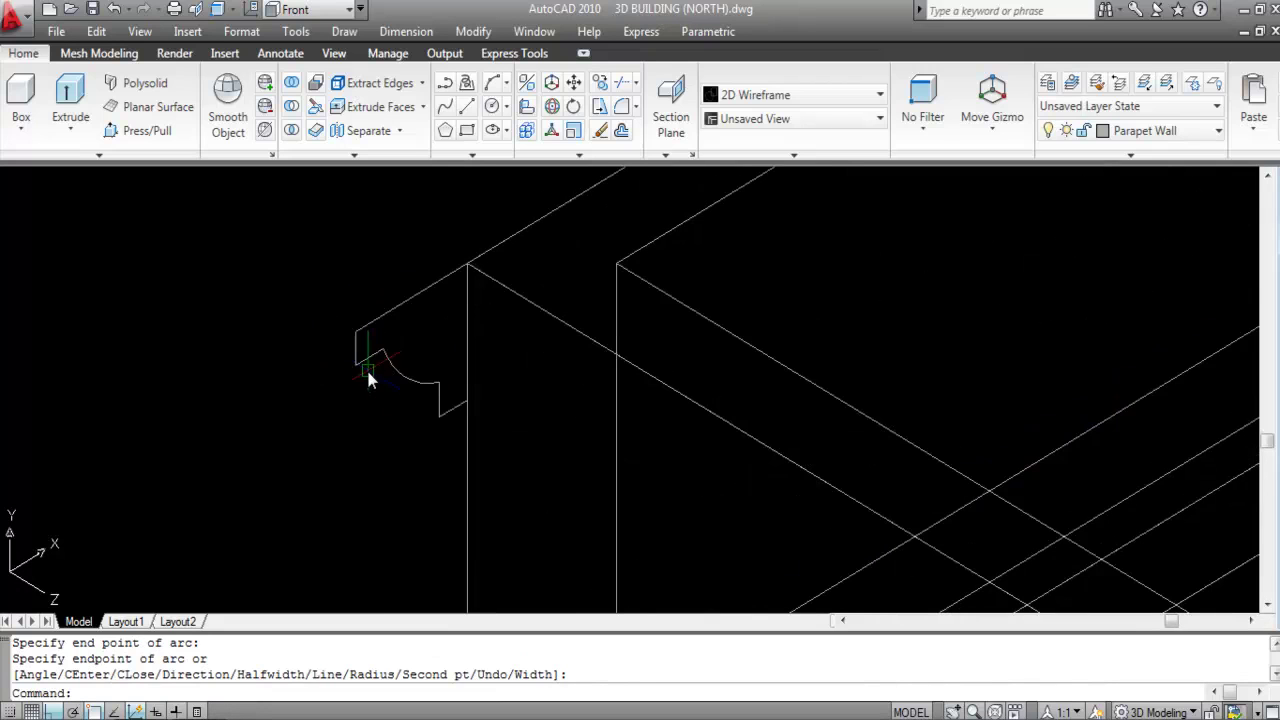
{"action": "left_click", "coordinate": [362, 358]}
{"action": "left_click", "coordinate": [467, 383]}
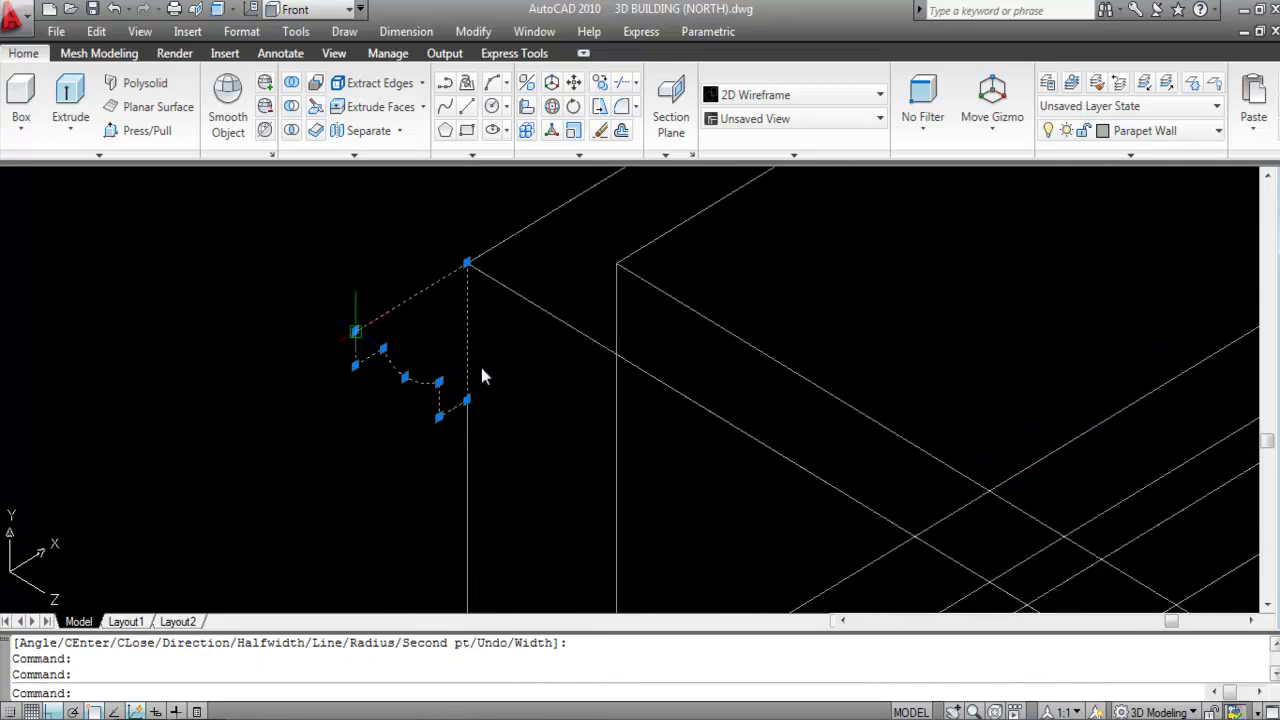
{"action": "key", "text": "Escape"}
{"action": "scroll", "coordinate": [494, 415], "scroll_direction": "down", "scroll_amount": 2}
{"action": "middle_click_drag", "start_coordinate": [494, 415], "coordinate": [437, 367]}
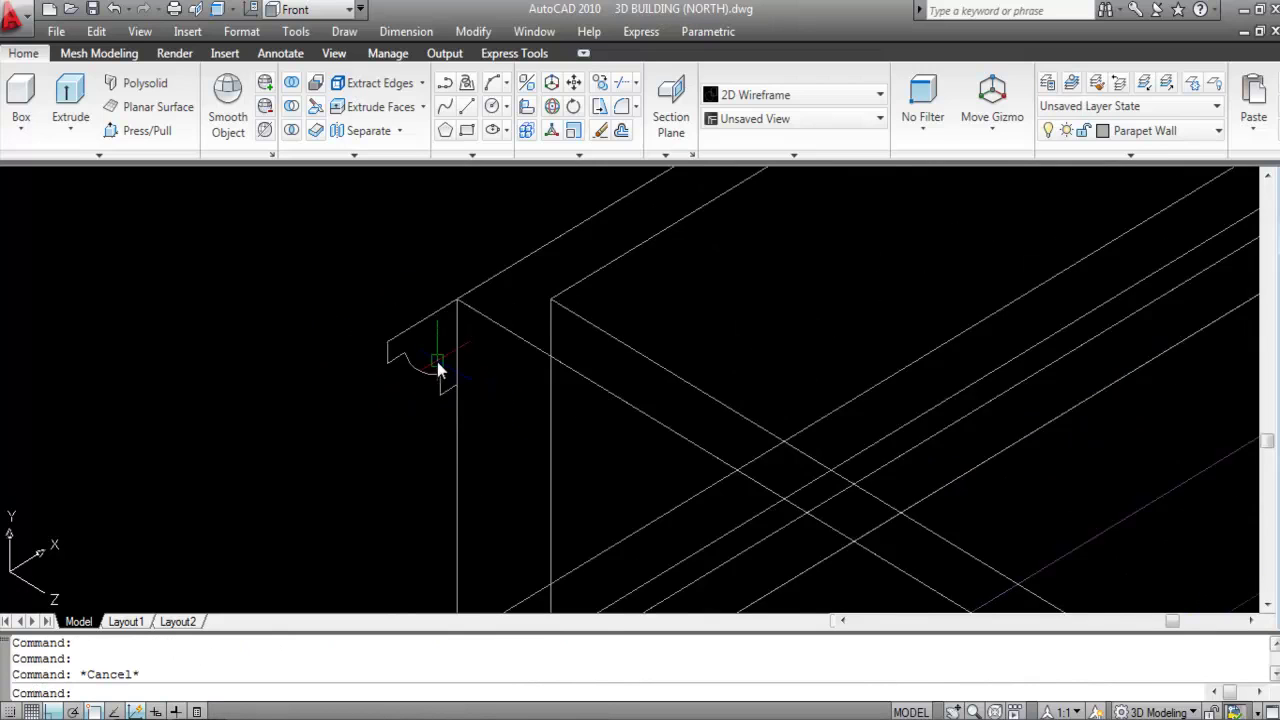
- Join the two profile polylines at the parapet corner into one polyline and check the result by selecting it
{"action": "scroll", "coordinate": [440, 368], "scroll_direction": "down", "scroll_amount": 3}
{"action": "type", "text": "J"}
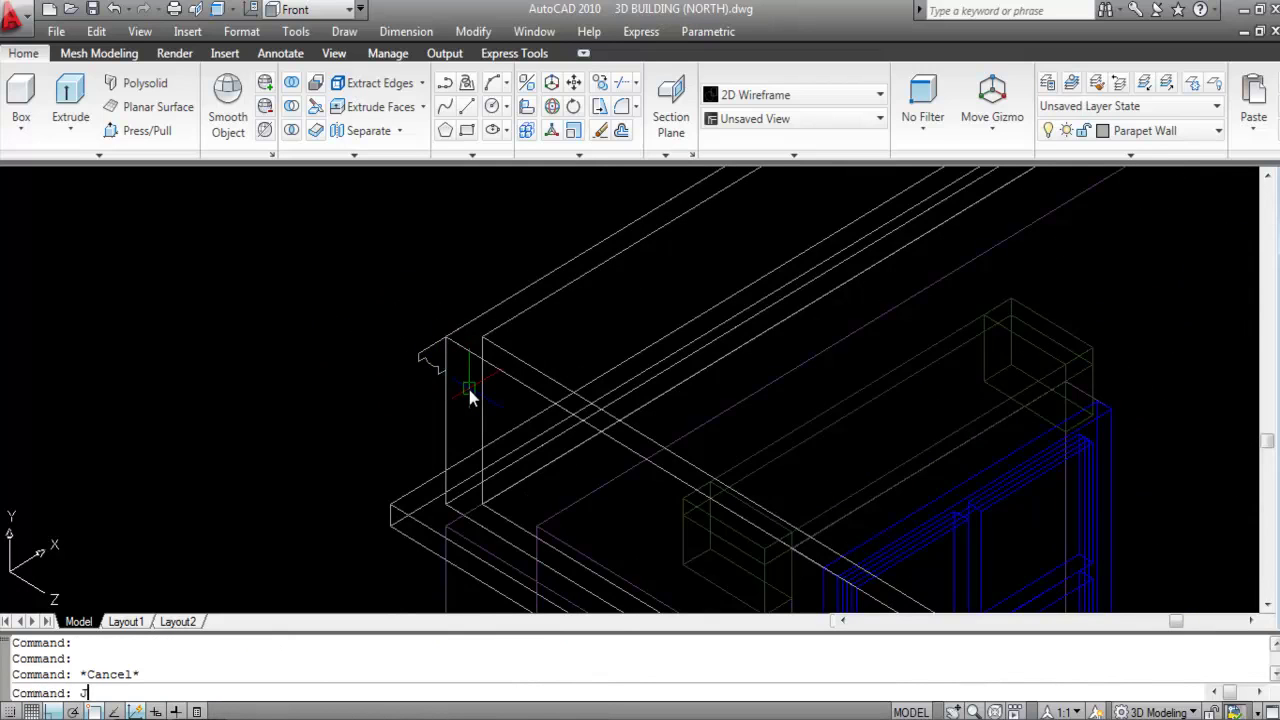
{"action": "key", "text": "Return"}
{"action": "scroll", "coordinate": [455, 370], "scroll_direction": "up", "scroll_amount": 3}
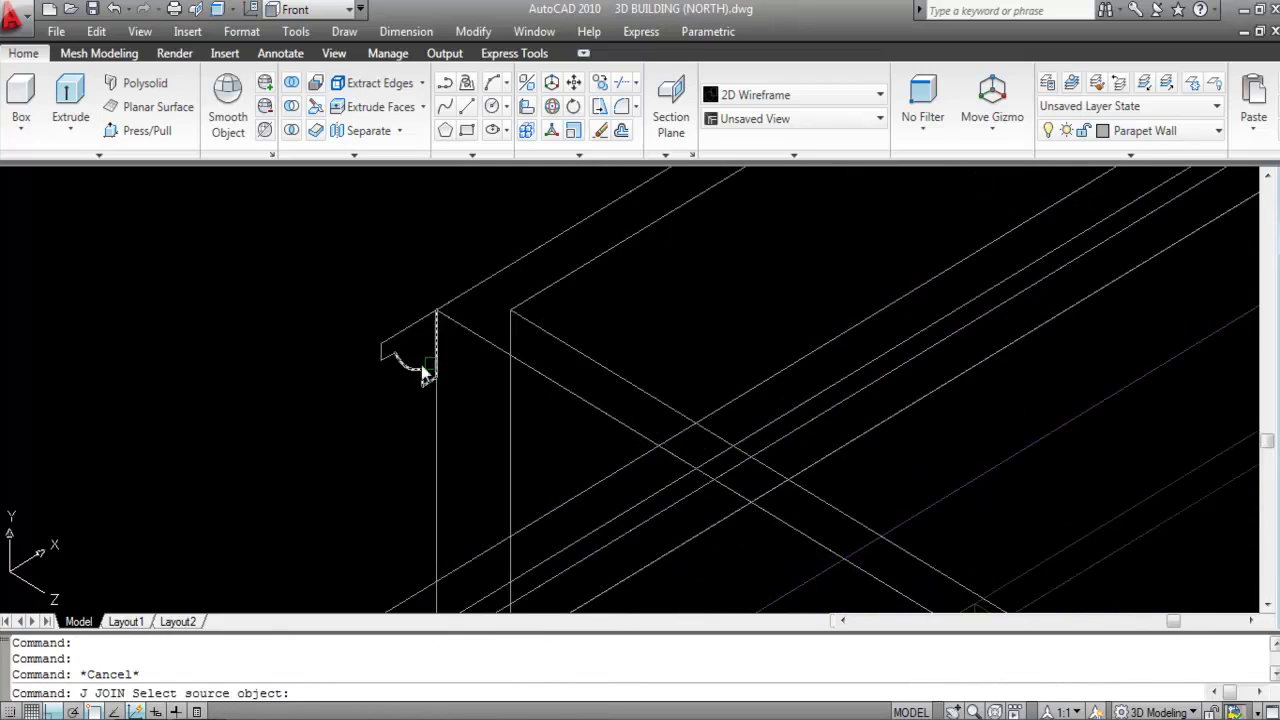
{"action": "left_click", "coordinate": [384, 358]}
{"action": "left_click", "coordinate": [412, 370]}
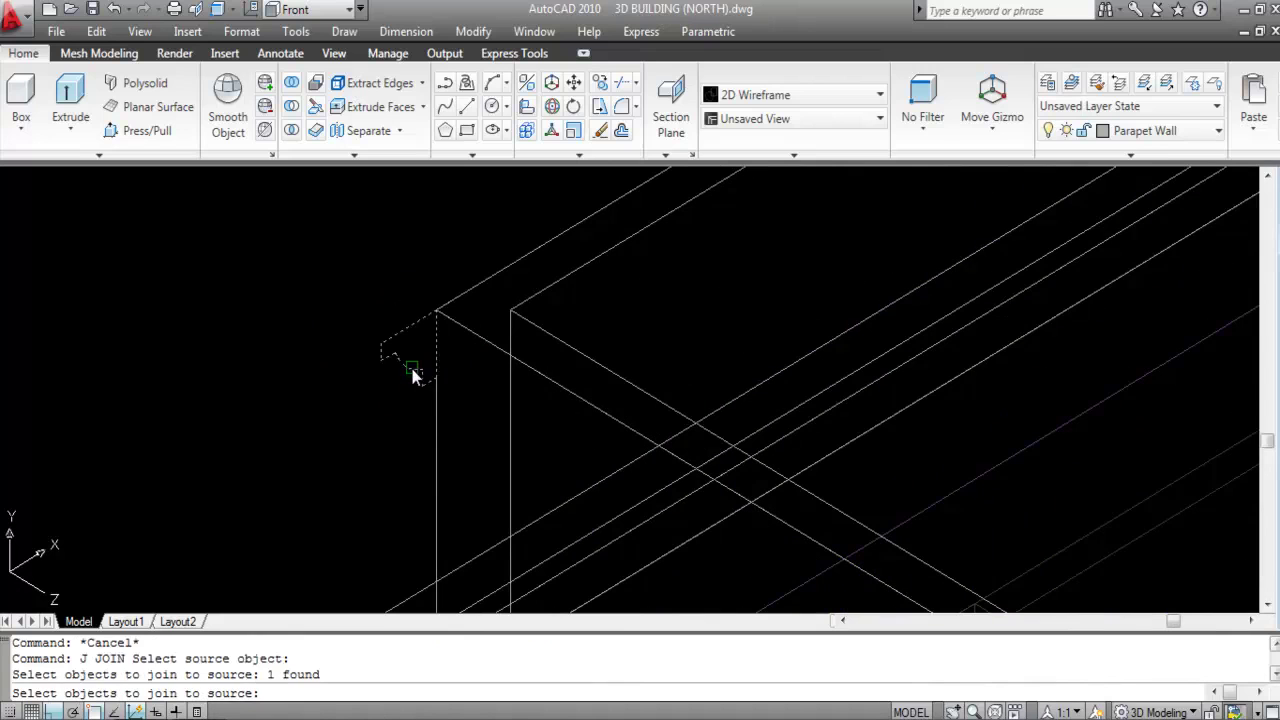
{"action": "key", "text": "Return"}
{"action": "scroll", "coordinate": [346, 326], "scroll_direction": "down", "scroll_amount": 2}
{"action": "left_click", "coordinate": [420, 388]}
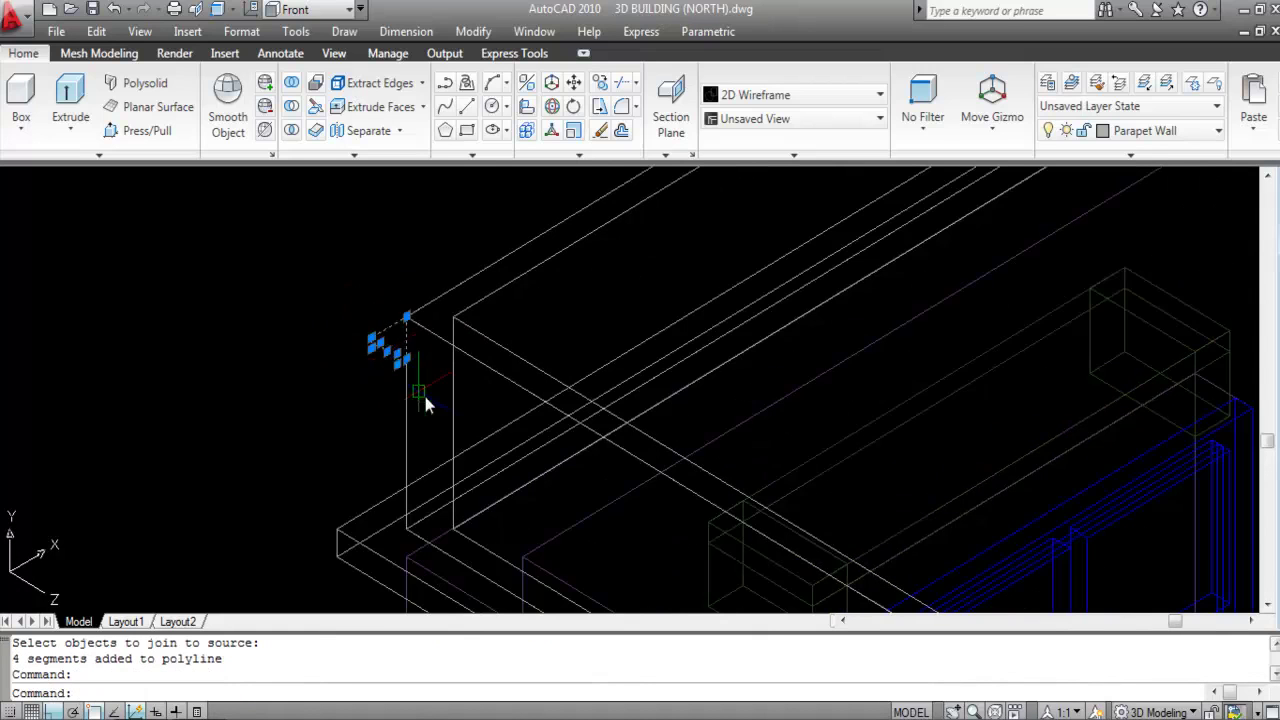
{"action": "scroll", "coordinate": [423, 390], "scroll_direction": "up", "scroll_amount": 2}
{"action": "key", "text": "Escape"}
{"action": "scroll", "coordinate": [380, 360], "scroll_direction": "down", "scroll_amount": 3}
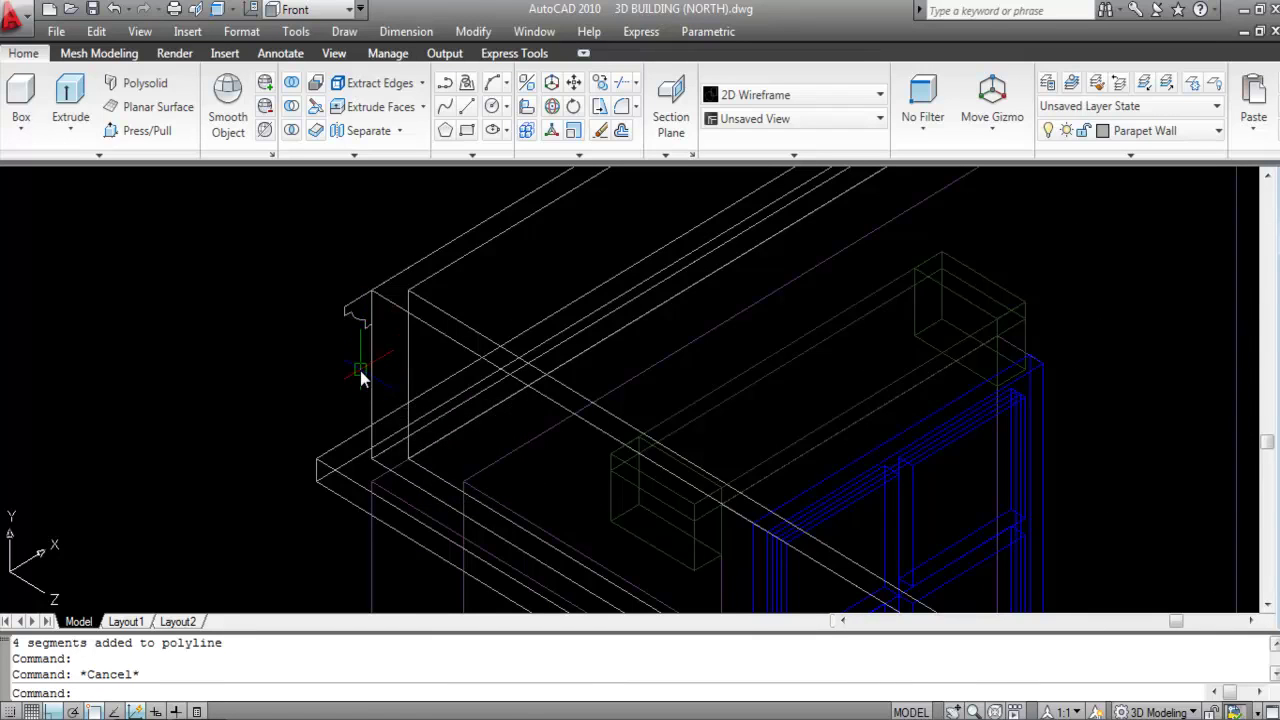
- Align the UCS to Top and start a polyline at the parapet's outer top corner where the profile is attached
{"action": "scroll", "coordinate": [300, 350], "scroll_direction": "down", "scroll_amount": 3}
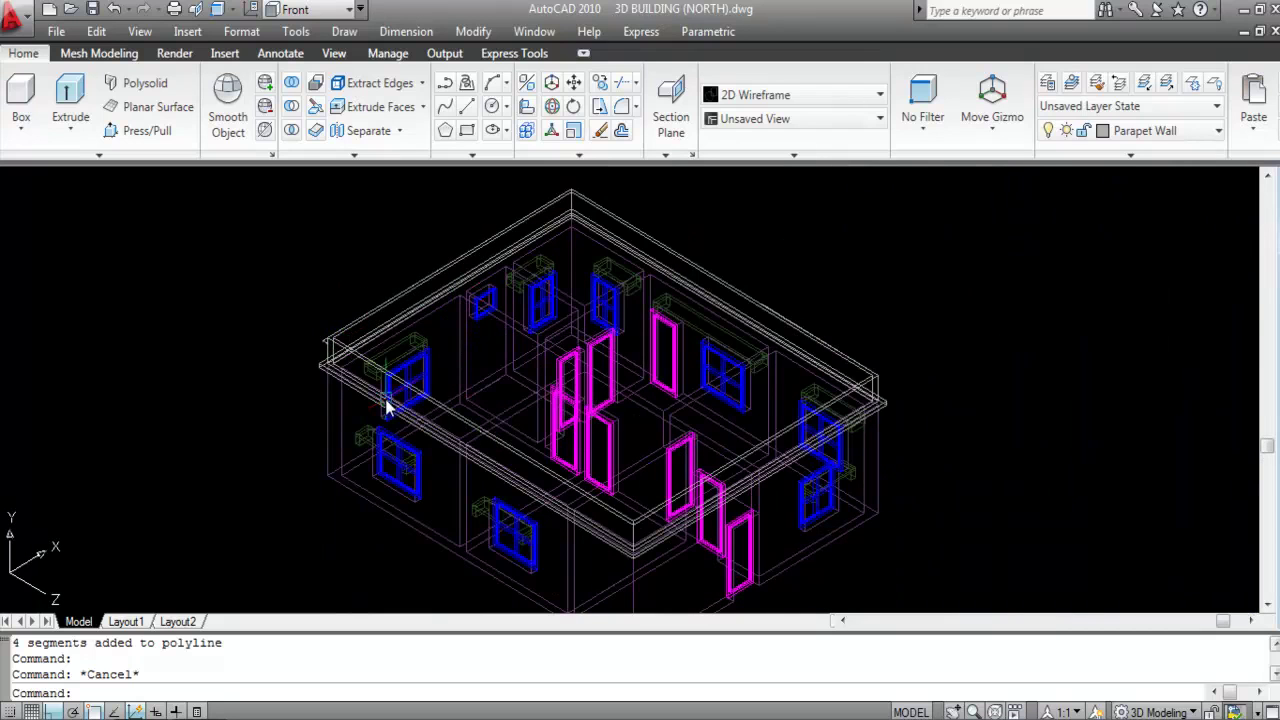
{"action": "left_click", "coordinate": [309, 14]}
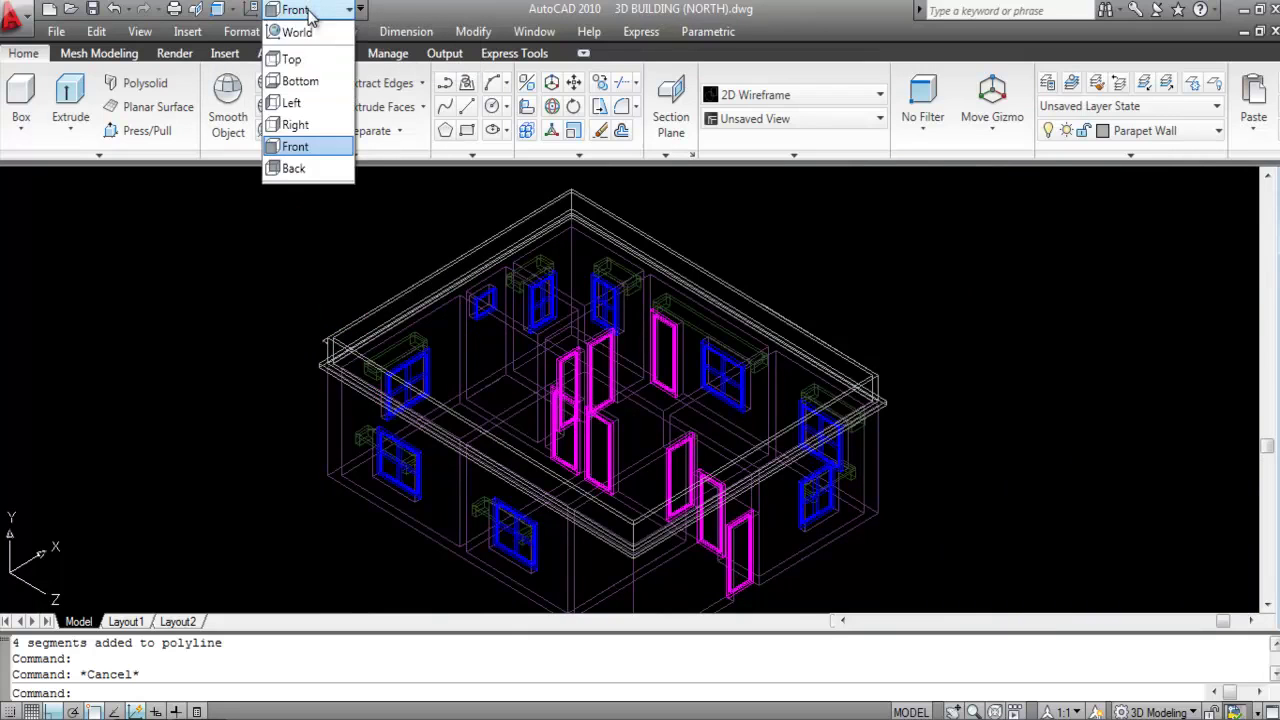
{"action": "left_click", "coordinate": [292, 55]}
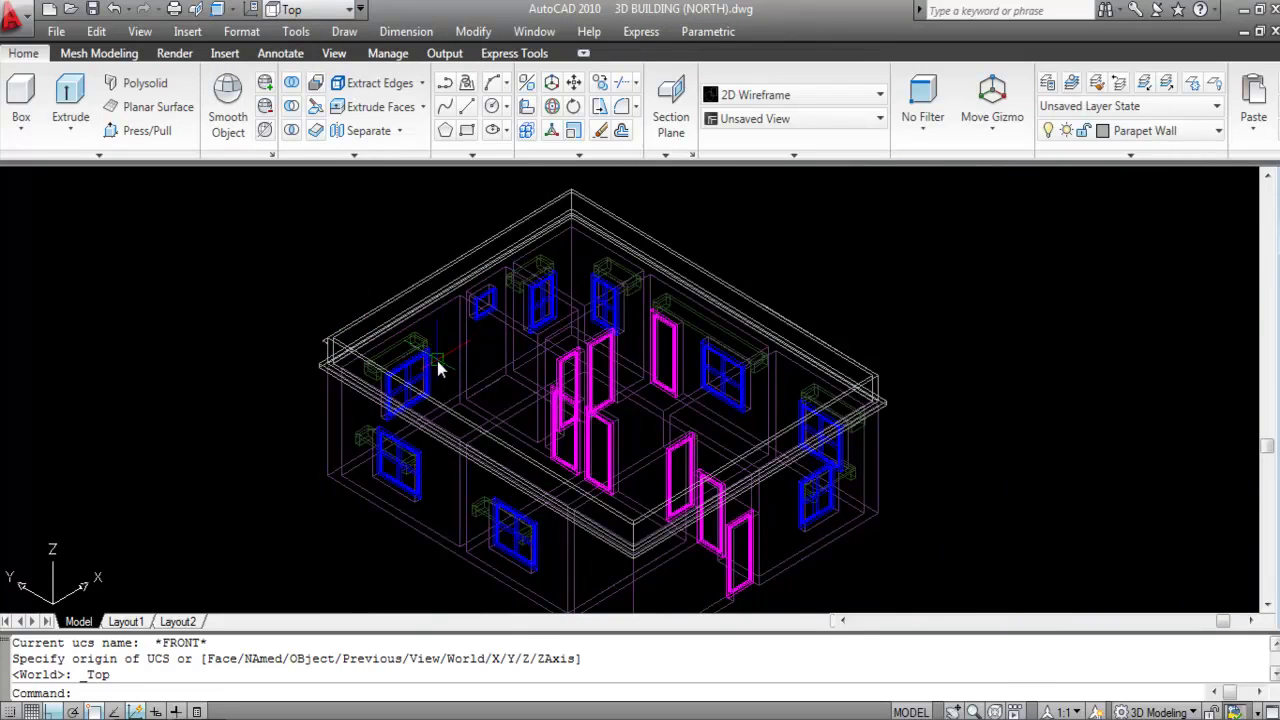
{"action": "scroll", "coordinate": [438, 363], "scroll_direction": "up", "scroll_amount": 2}
{"action": "type", "text": "P"}
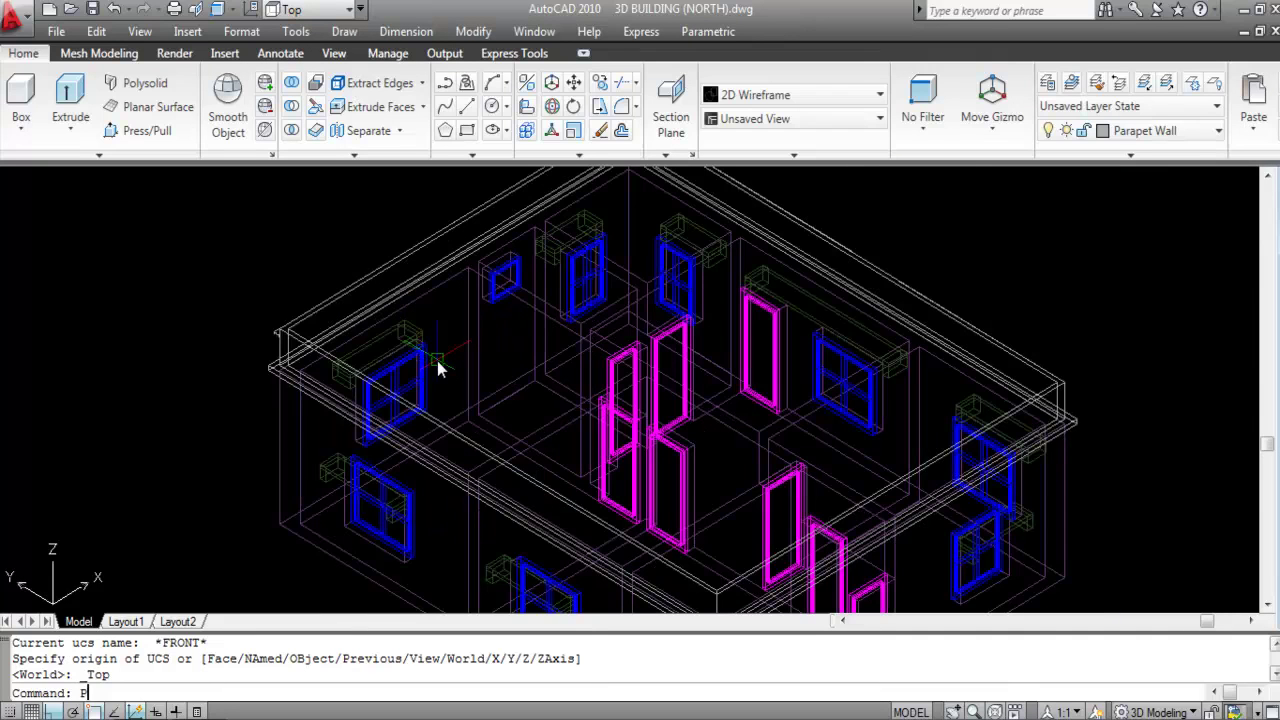
{"action": "type", "text": "L"}
{"action": "key", "text": "Return"}
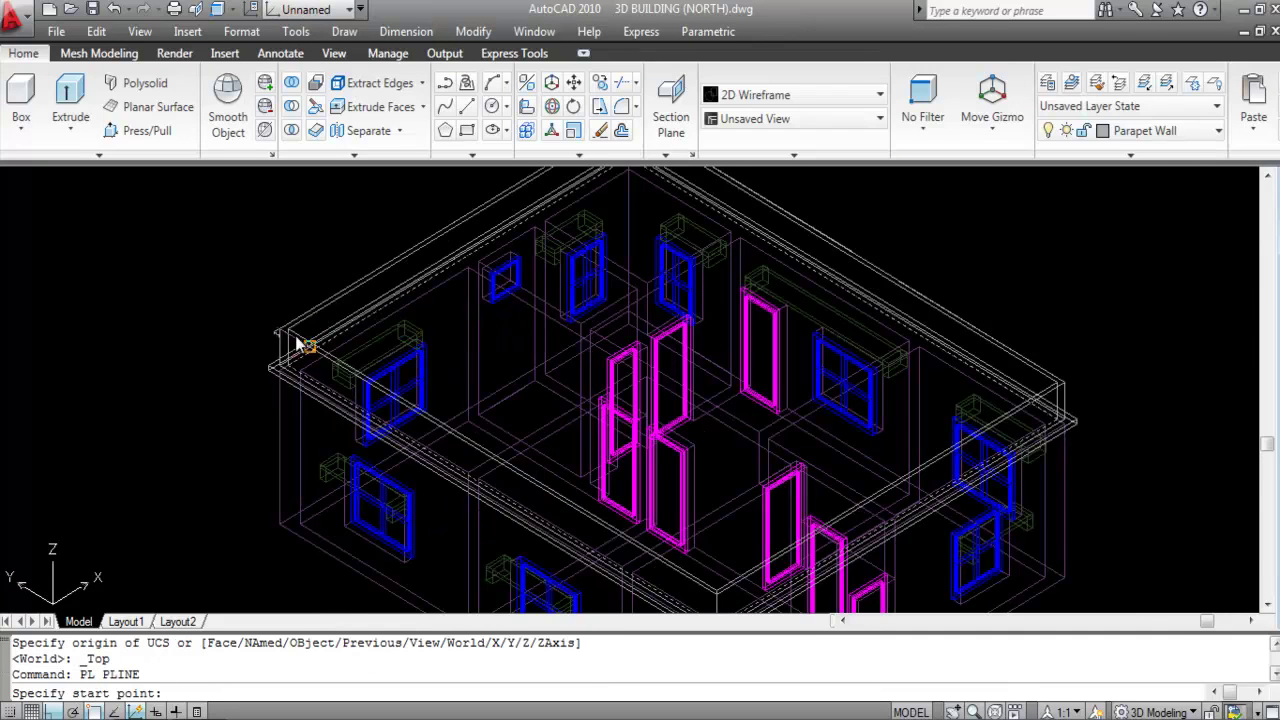
{"action": "scroll", "coordinate": [278, 352], "scroll_direction": "up", "scroll_amount": 3}
{"action": "scroll", "coordinate": [277, 351], "scroll_direction": "up", "scroll_amount": 2}
{"action": "left_click", "coordinate": [218, 281]}
- Trace the polyline along the parapet's outer top edge to the next two corners, turning Ortho off before the second one
{"action": "scroll", "coordinate": [343, 420], "scroll_direction": "down", "scroll_amount": 6}
{"action": "scroll", "coordinate": [450, 480], "scroll_direction": "up", "scroll_amount": 4}
{"action": "scroll", "coordinate": [444, 434], "scroll_direction": "up", "scroll_amount": 3}
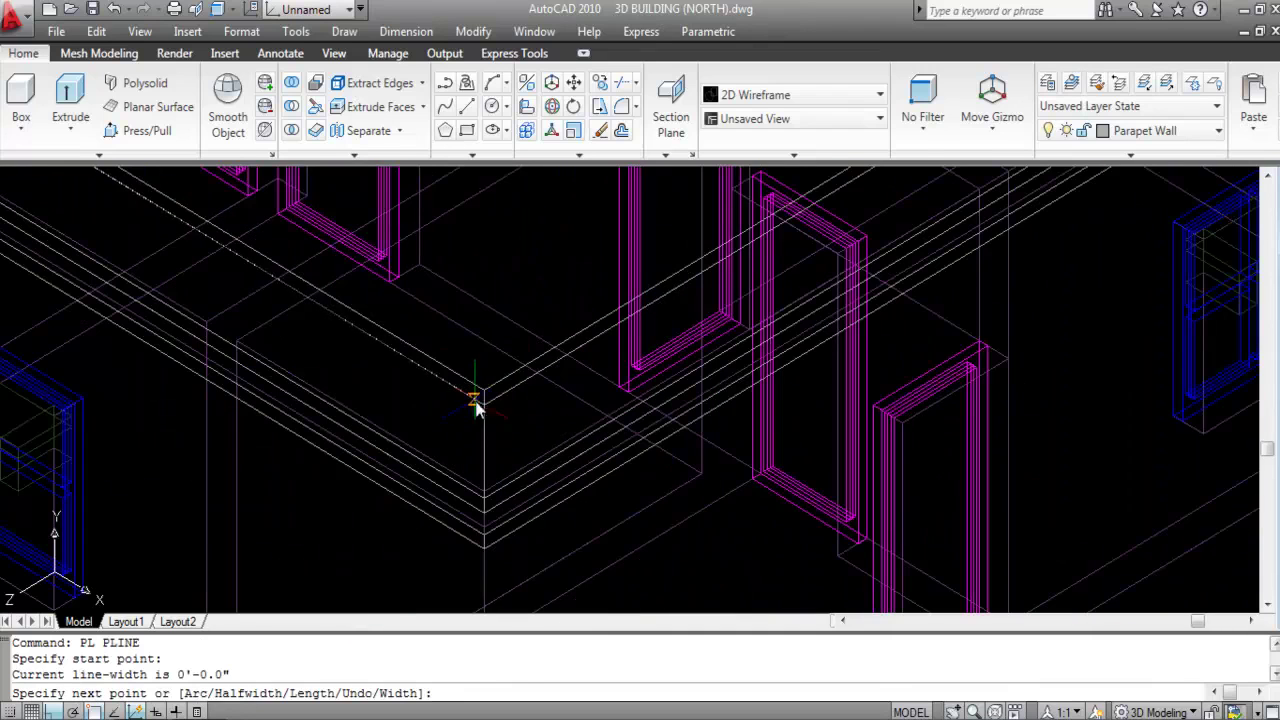
{"action": "left_click", "coordinate": [485, 404]}
{"action": "scroll", "coordinate": [489, 523], "scroll_direction": "down", "scroll_amount": 3}
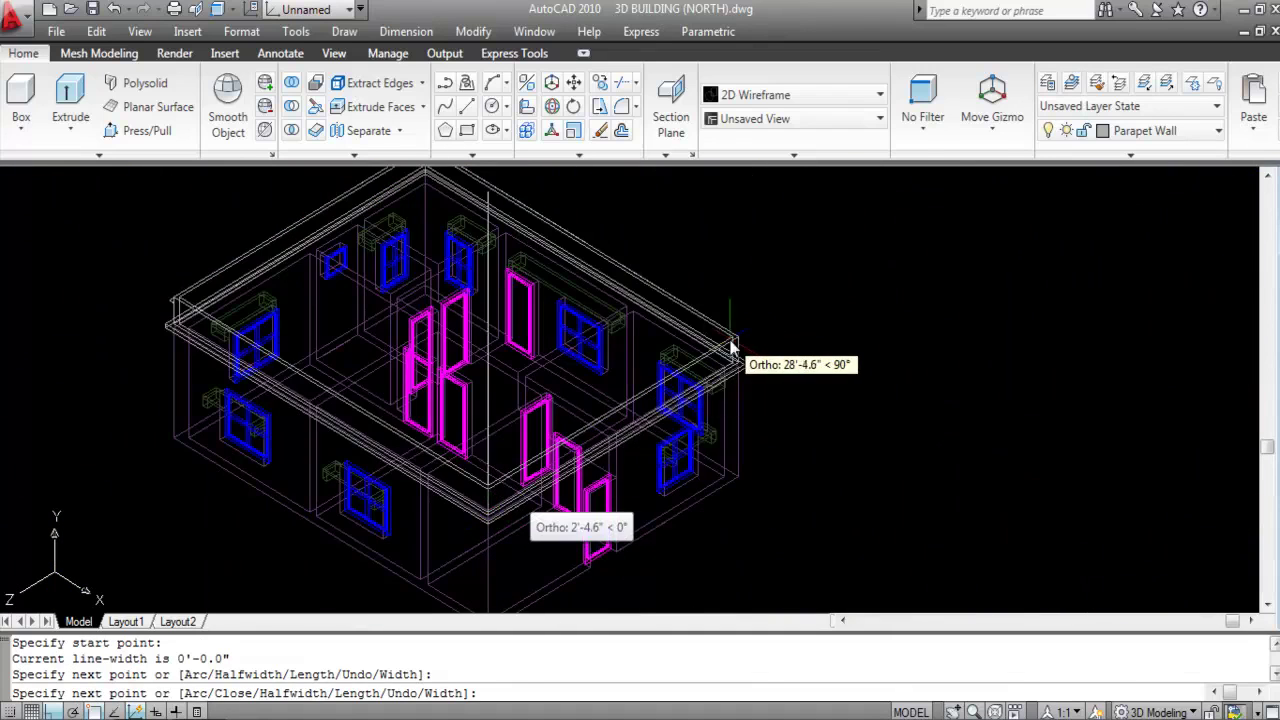
{"action": "scroll", "coordinate": [738, 345], "scroll_direction": "up", "scroll_amount": 3}
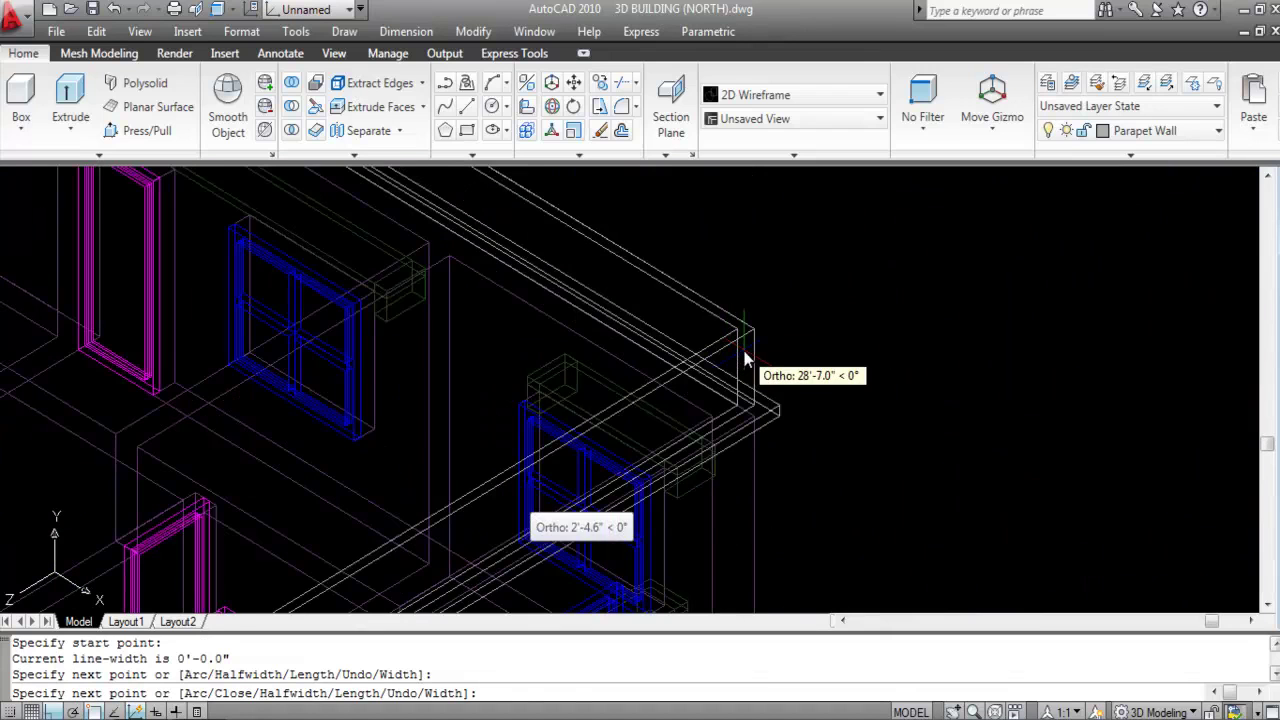
{"action": "scroll", "coordinate": [750, 345], "scroll_direction": "up", "scroll_amount": 3}
{"action": "key", "text": "F8"}
{"action": "middle_click_drag", "start_coordinate": [775, 357], "coordinate": [775, 357], "text": "shift"}
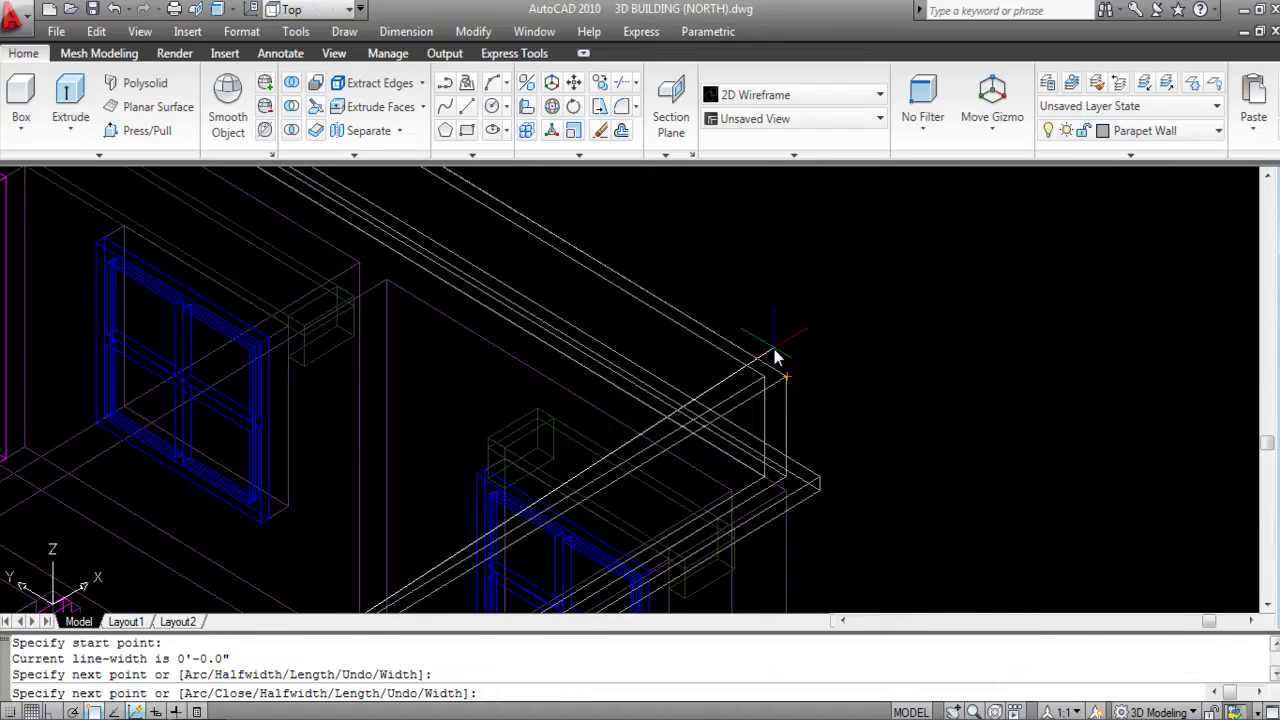
{"action": "left_click", "coordinate": [786, 372]}
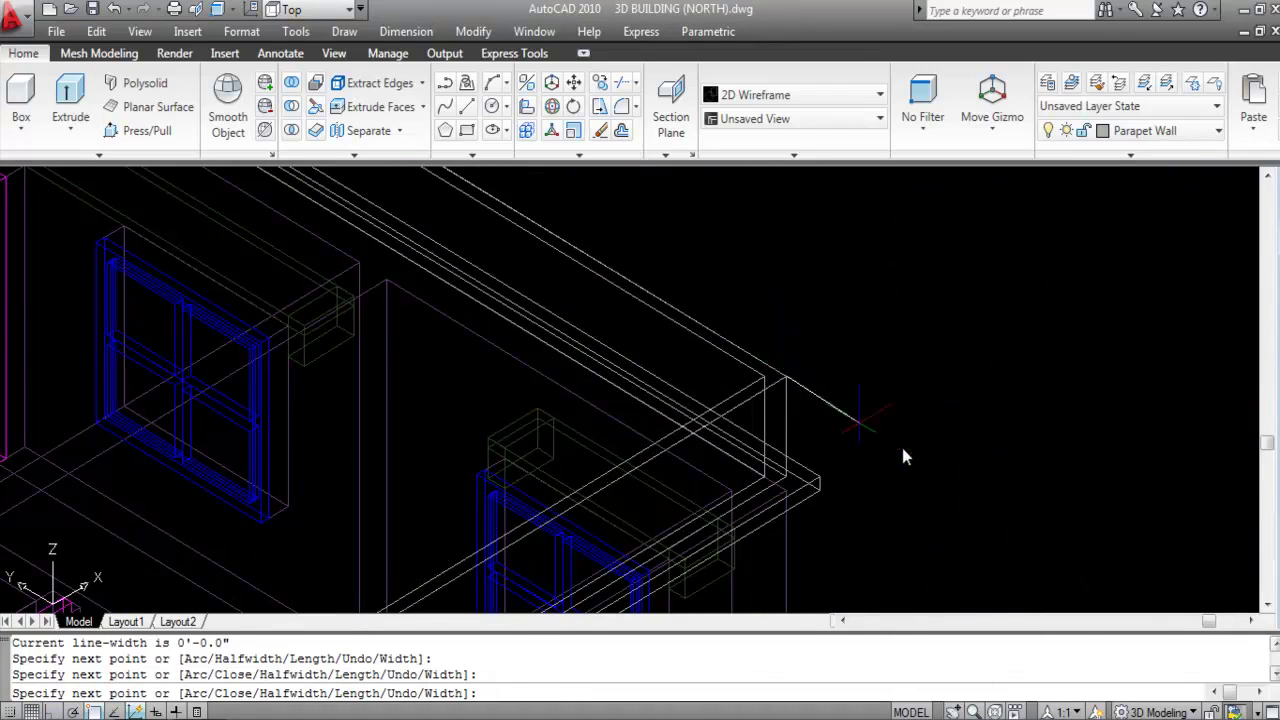
- Continue the polyline through the rear outer corner back to its starting corner at the profile, and end it there
{"action": "scroll", "coordinate": [903, 451], "scroll_direction": "down", "scroll_amount": 5}
{"action": "scroll", "coordinate": [714, 334], "scroll_direction": "up", "scroll_amount": 5}
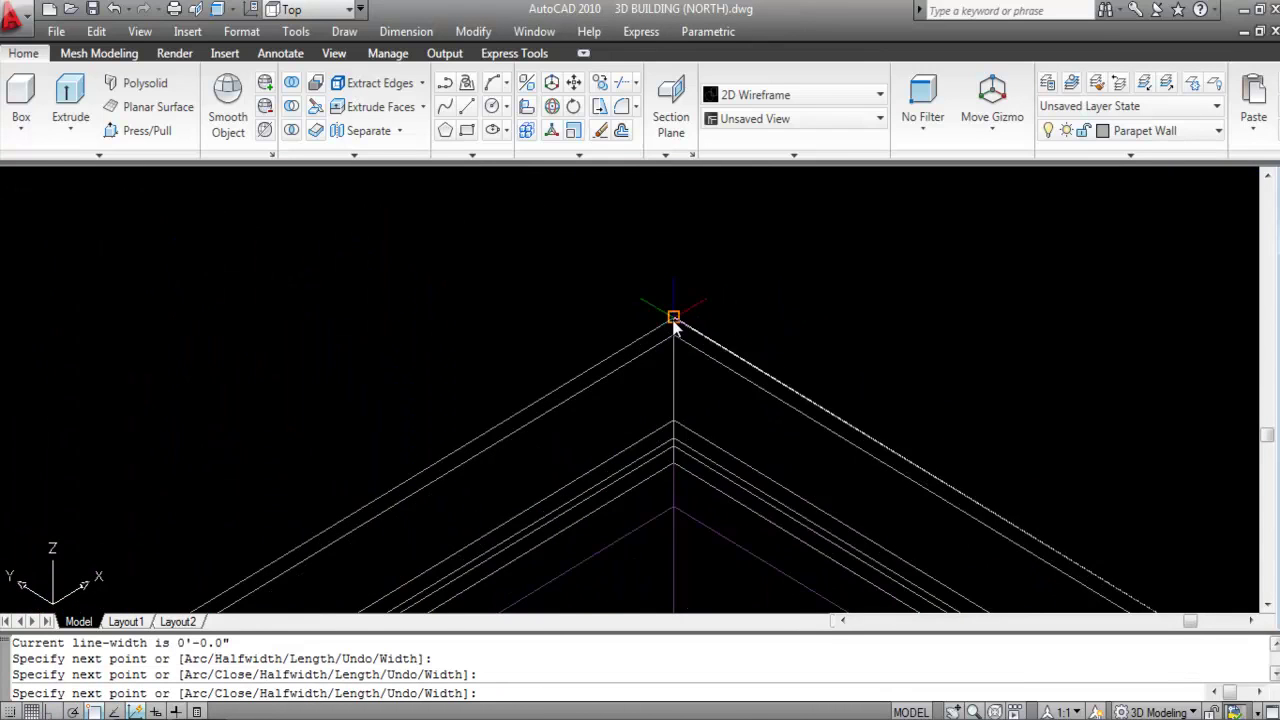
{"action": "left_click", "coordinate": [674, 316]}
{"action": "scroll", "coordinate": [560, 391], "scroll_direction": "down", "scroll_amount": 4}
{"action": "scroll", "coordinate": [443, 480], "scroll_direction": "up", "scroll_amount": 6}
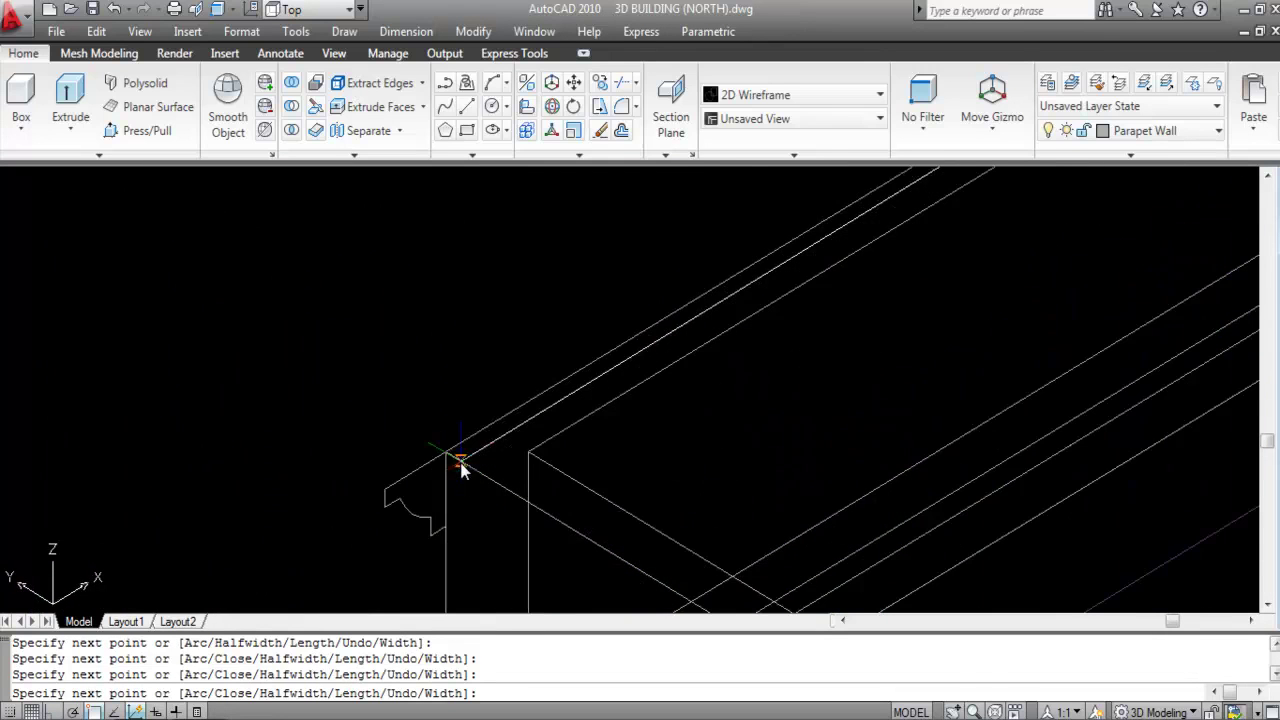
{"action": "left_click", "coordinate": [449, 454]}
{"action": "scroll", "coordinate": [337, 341], "scroll_direction": "down", "scroll_amount": 5}
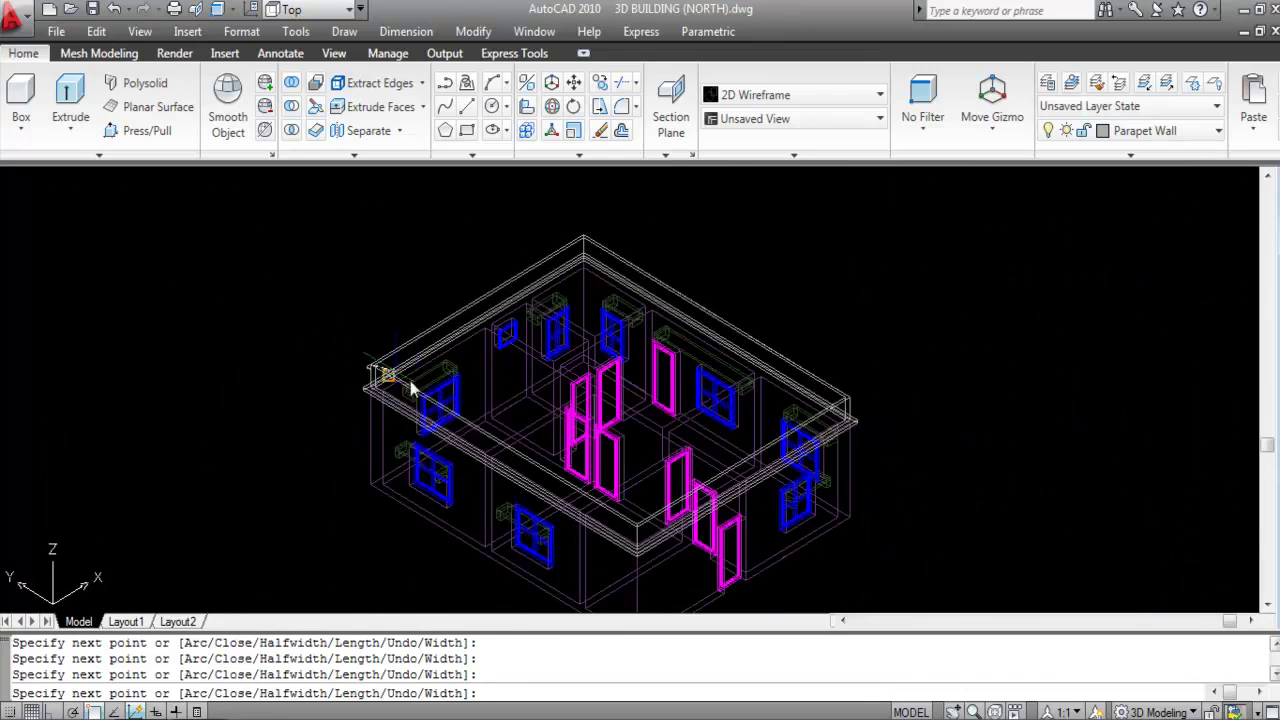
{"action": "key", "text": "Return"}
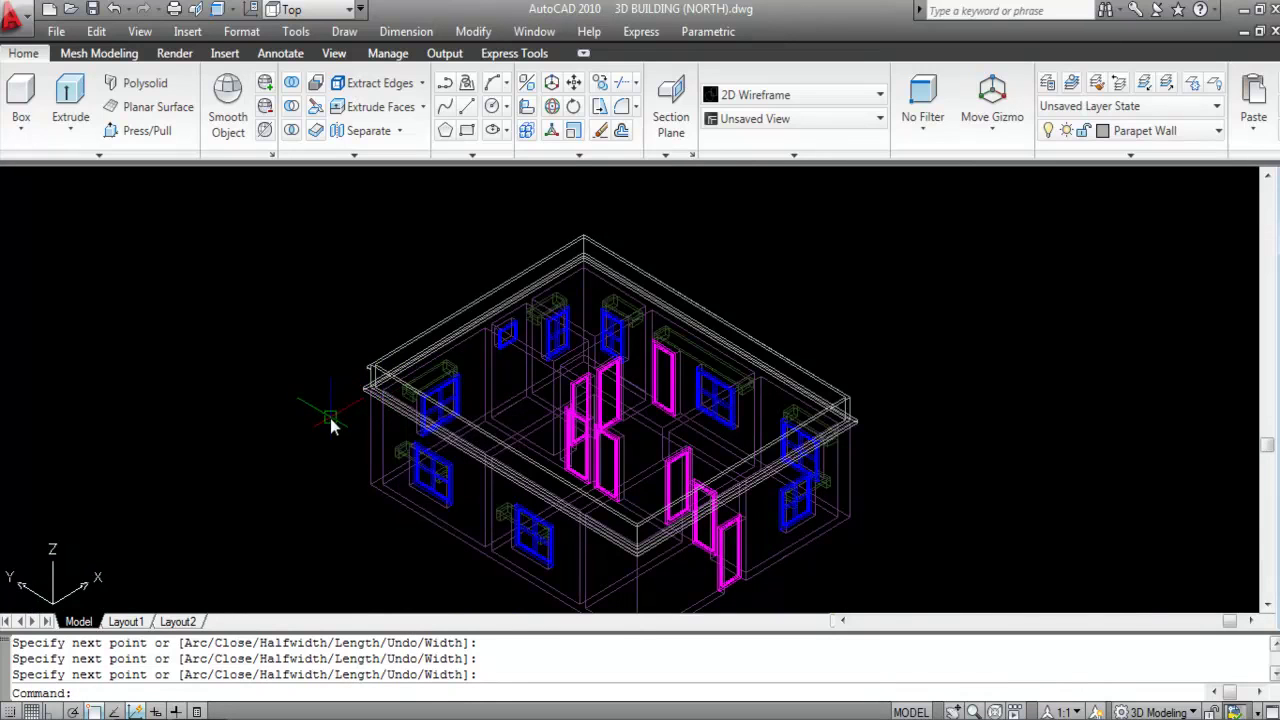
- Move the path polyline together with the moulding profile from the parapet corner to the empty area beside the building
{"action": "scroll", "coordinate": [330, 330], "scroll_direction": "up", "scroll_amount": 5}
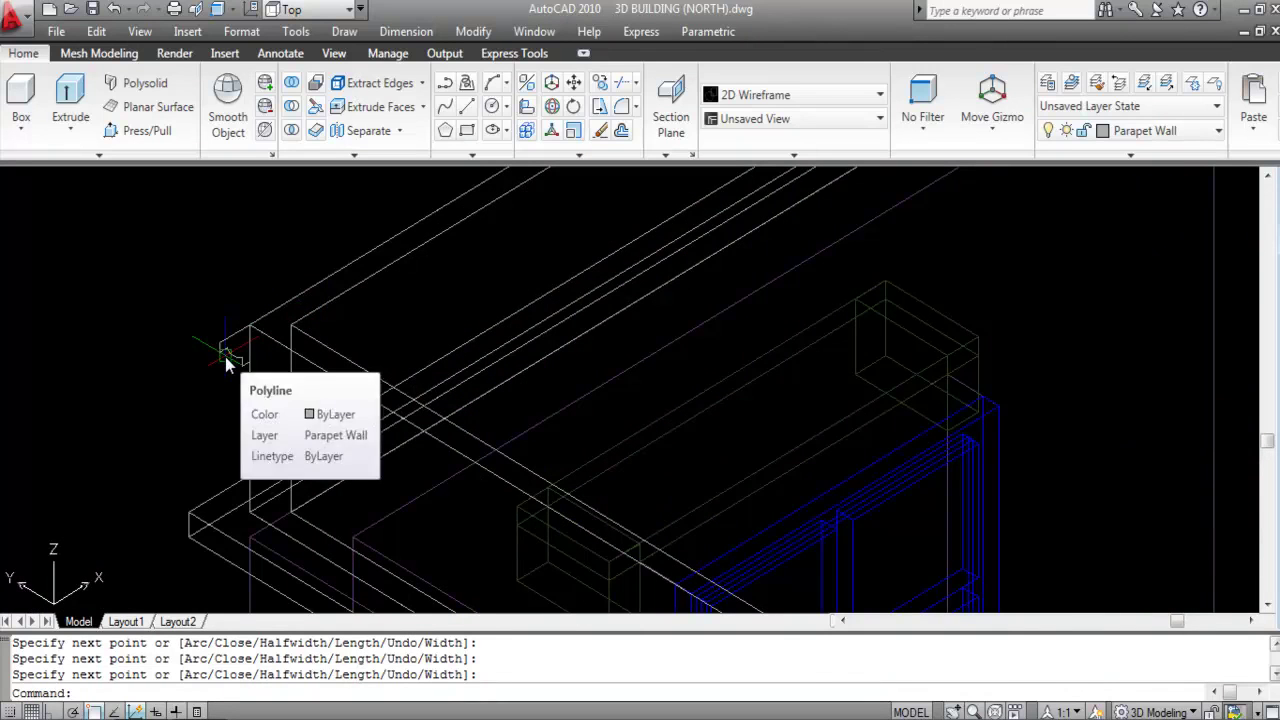
{"action": "left_click", "coordinate": [272, 339]}
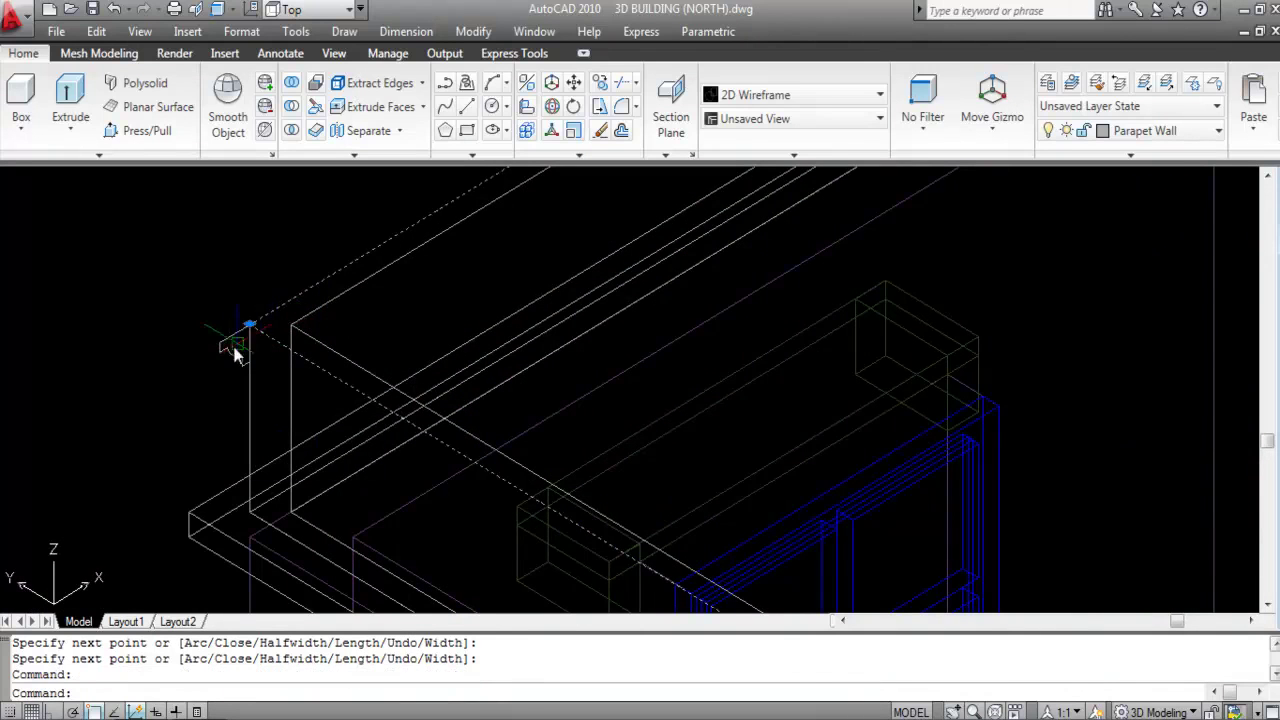
{"action": "scroll", "coordinate": [458, 396], "scroll_direction": "down", "scroll_amount": 3}
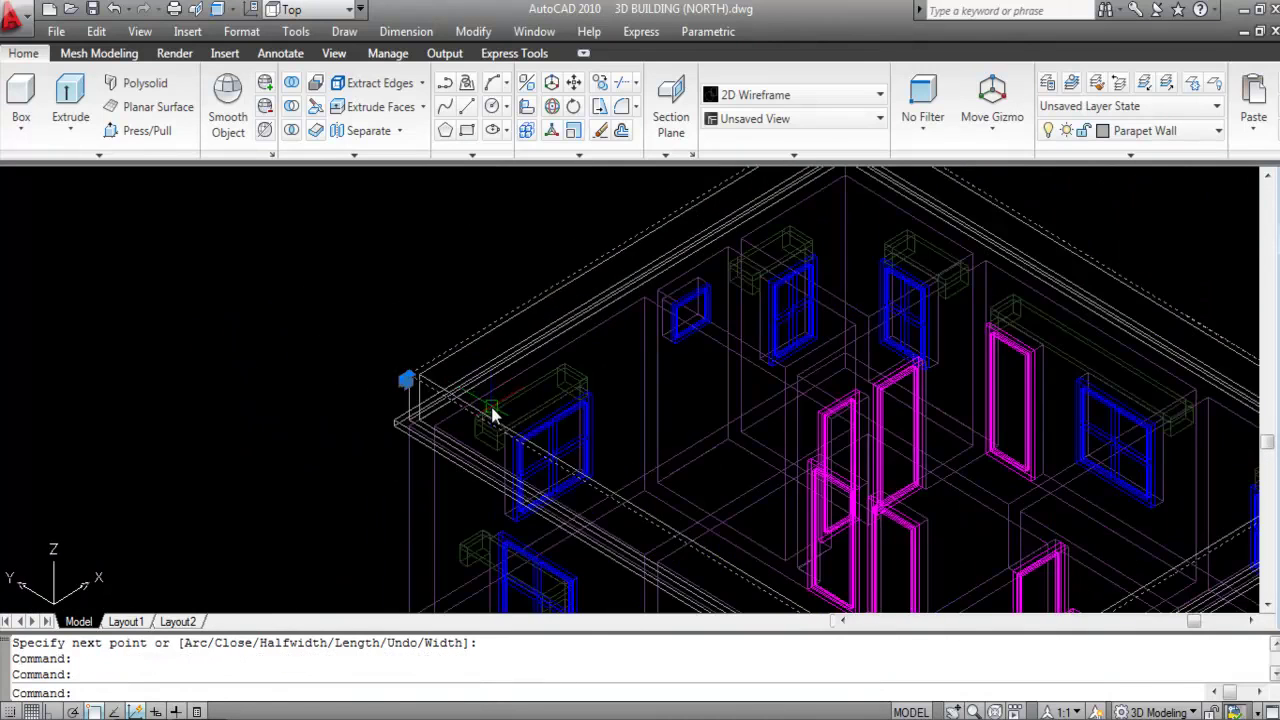
{"action": "type", "text": "m"}
{"action": "key", "text": "Return"}
{"action": "scroll", "coordinate": [452, 398], "scroll_direction": "up", "scroll_amount": 3}
{"action": "left_click", "coordinate": [405, 382]}
{"action": "scroll", "coordinate": [385, 391], "scroll_direction": "down", "scroll_amount": 6}
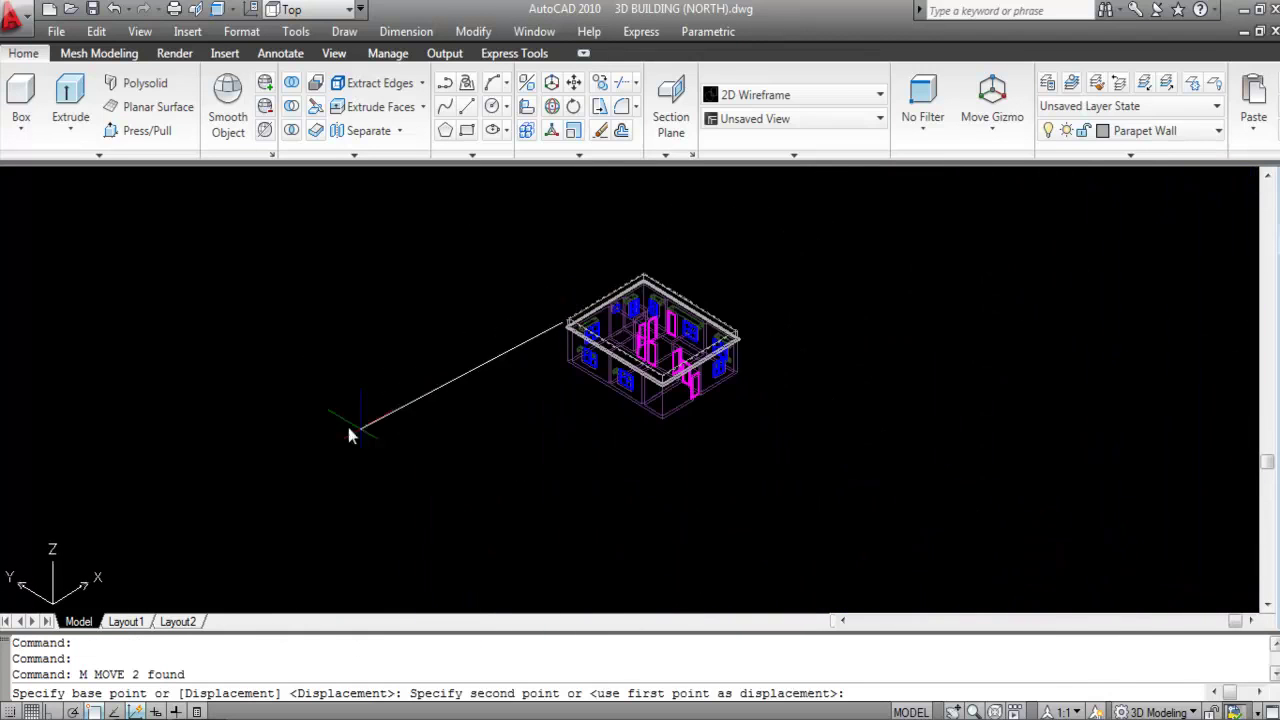
{"action": "left_click", "coordinate": [357, 424]}
- Move only the moulding profile off the path's corner to a free spot just outside the path rectangle
{"action": "scroll", "coordinate": [336, 428], "scroll_direction": "up", "scroll_amount": 4}
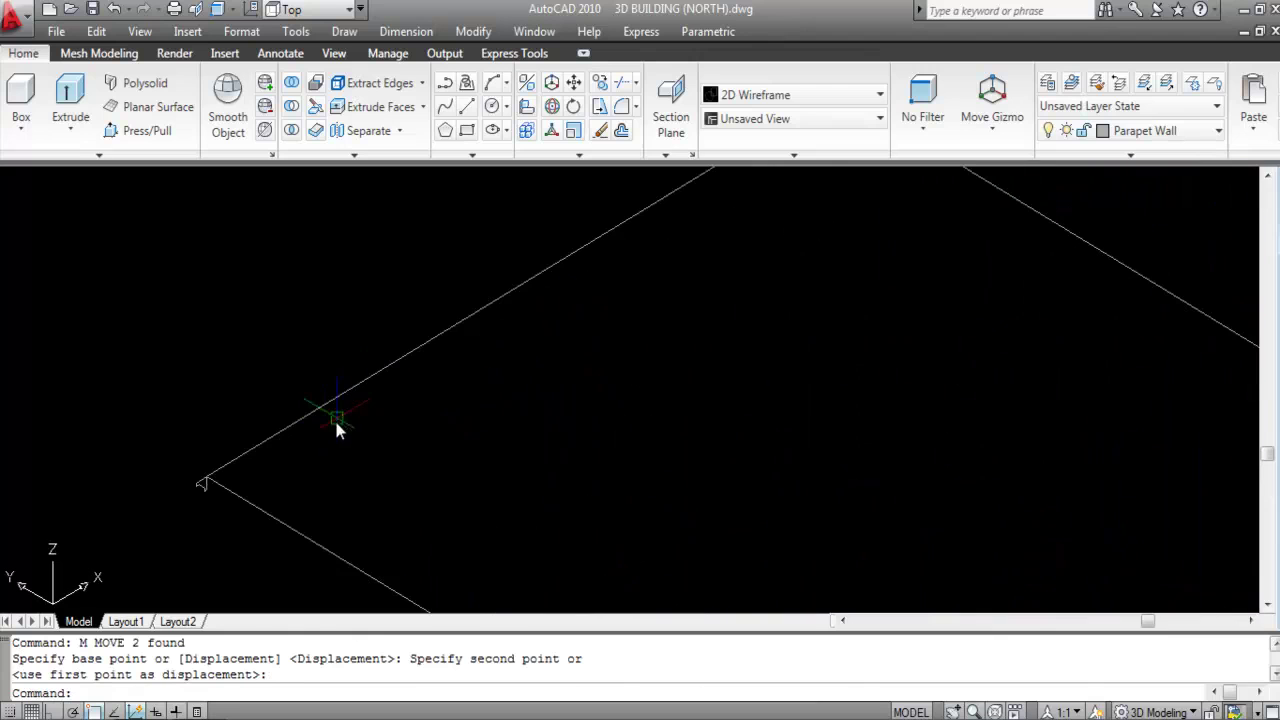
{"action": "scroll", "coordinate": [192, 495], "scroll_direction": "up", "scroll_amount": 1}
{"action": "left_click", "coordinate": [192, 488]}
{"action": "left_click", "coordinate": [205, 478]}
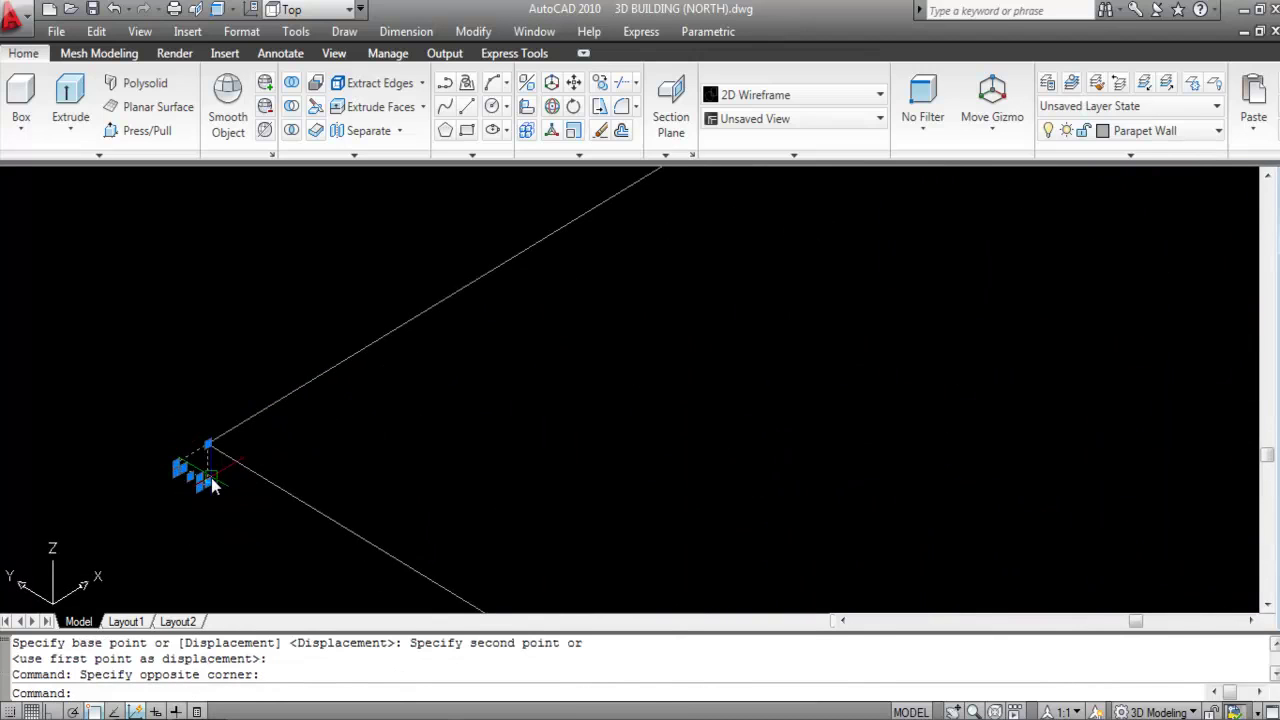
{"action": "type", "text": "m"}
{"action": "key", "text": "Return"}
{"action": "left_click", "coordinate": [200, 472]}
{"action": "scroll", "coordinate": [200, 472], "scroll_direction": "down", "scroll_amount": 5}
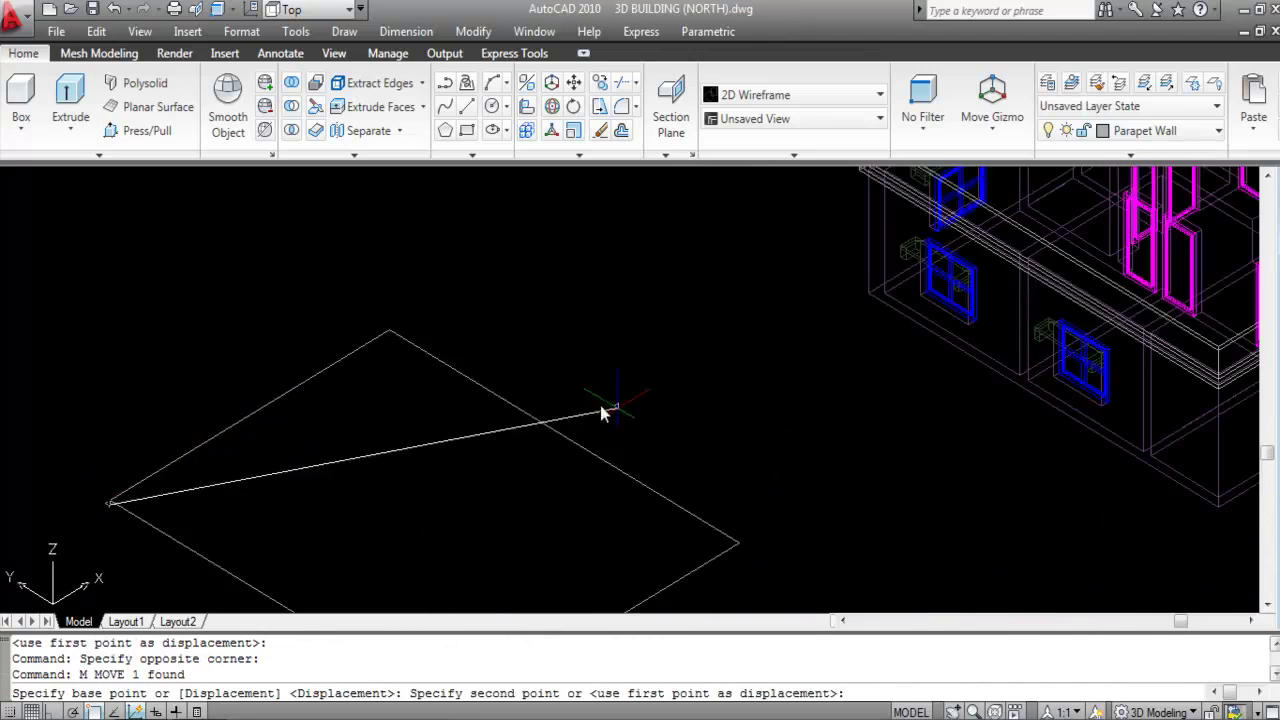
{"action": "scroll", "coordinate": [603, 413], "scroll_direction": "up", "scroll_amount": 3}
{"action": "left_click", "coordinate": [583, 440]}
{"action": "scroll", "coordinate": [551, 314], "scroll_direction": "down", "scroll_amount": 3}
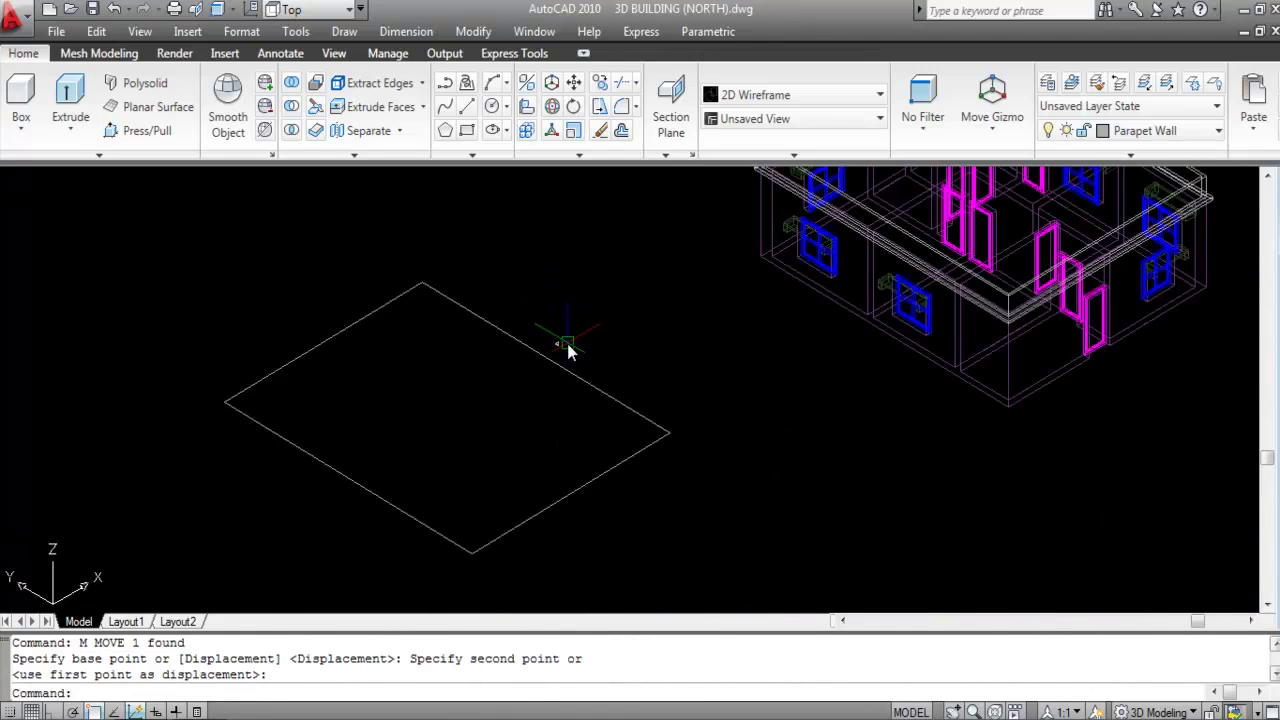
- Turn the profile upside down with 3D Rotate, 180° about the X axis through its lower inner corner, with Ortho on
{"action": "scroll", "coordinate": [570, 330], "scroll_direction": "up", "scroll_amount": 5}
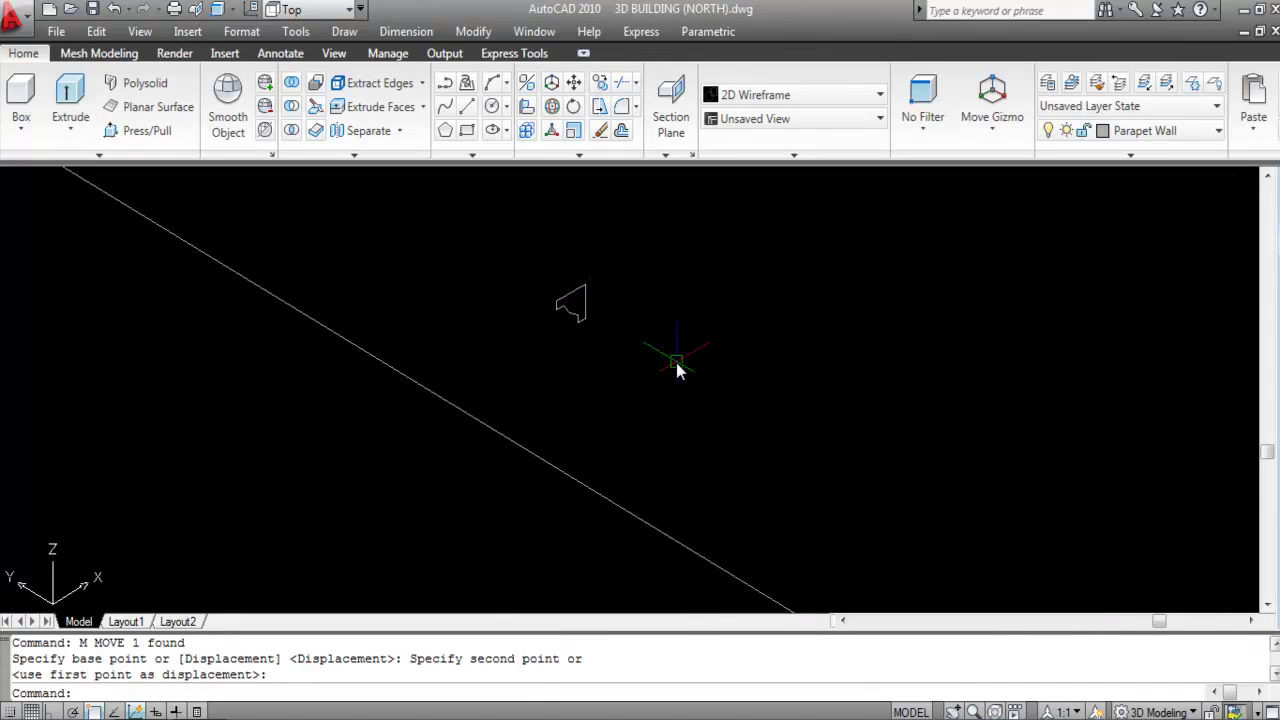
{"action": "type", "text": "3R"}
{"action": "key", "text": "Return"}
{"action": "left_click", "coordinate": [597, 334]}
{"action": "left_click", "coordinate": [507, 259]}
{"action": "key", "text": "Return"}
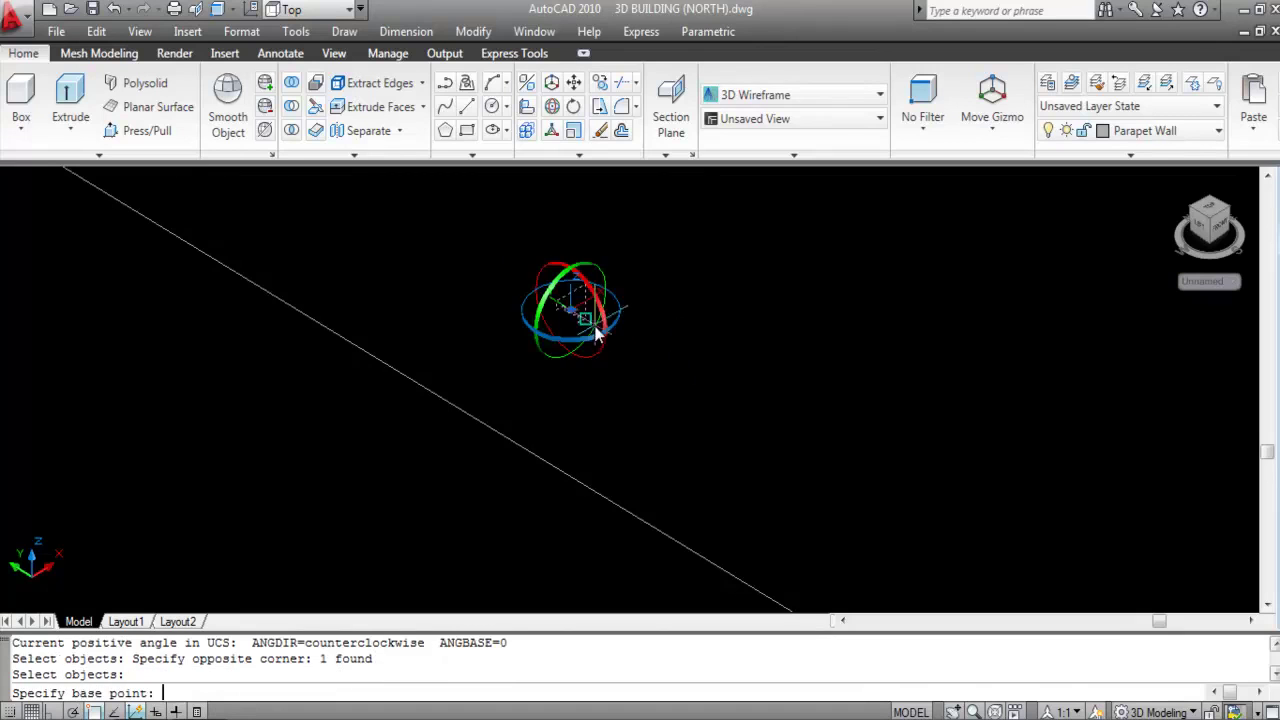
{"action": "scroll", "coordinate": [597, 350], "scroll_direction": "up", "scroll_amount": 5}
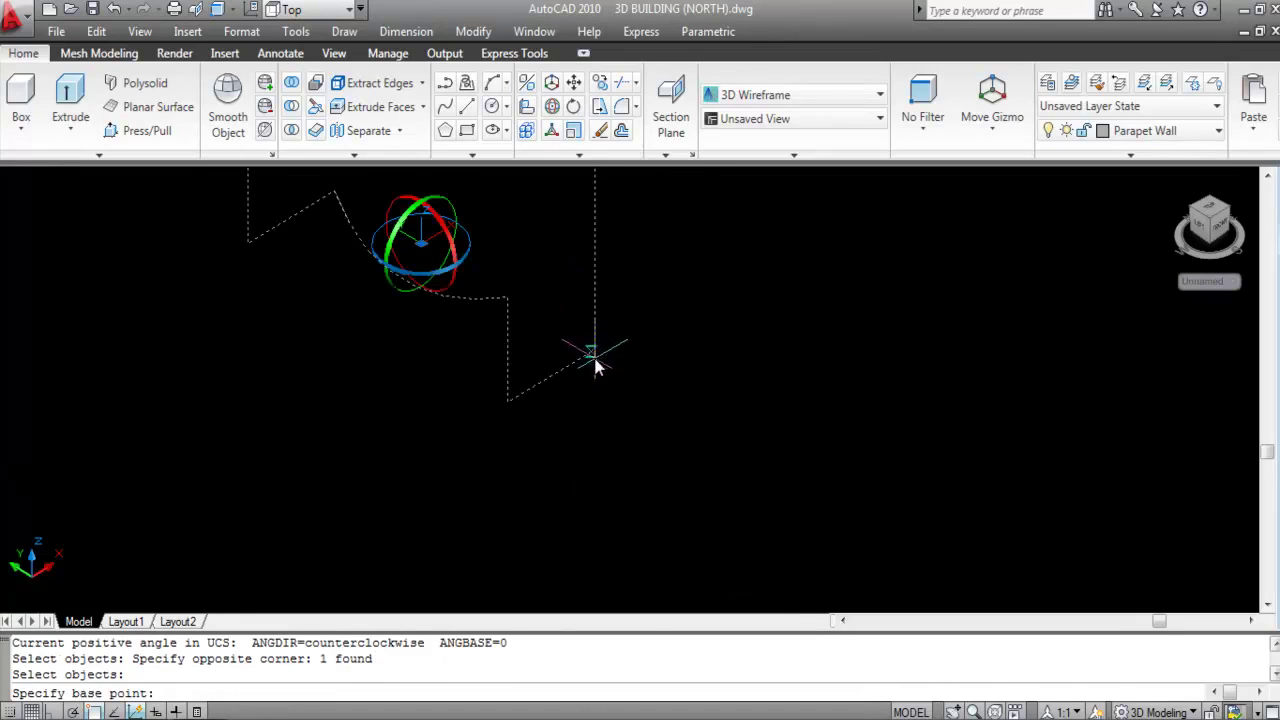
{"action": "left_click", "coordinate": [595, 362]}
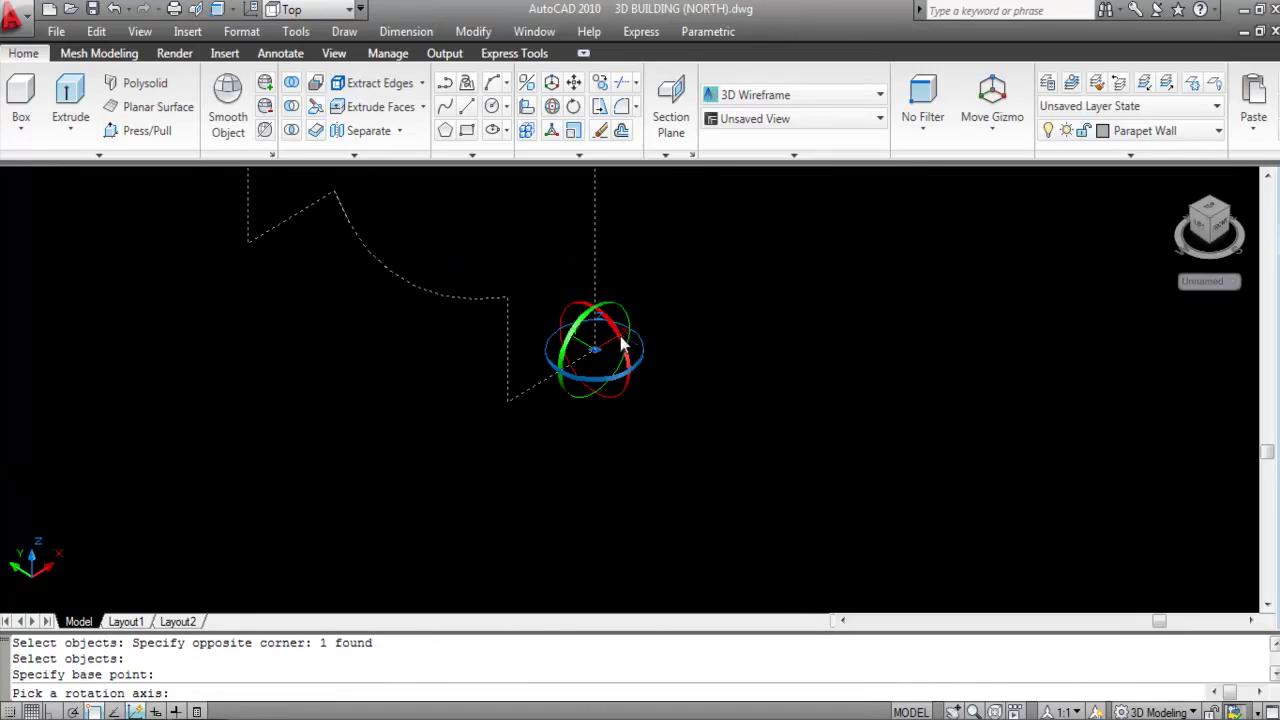
{"action": "left_click", "coordinate": [620, 340]}
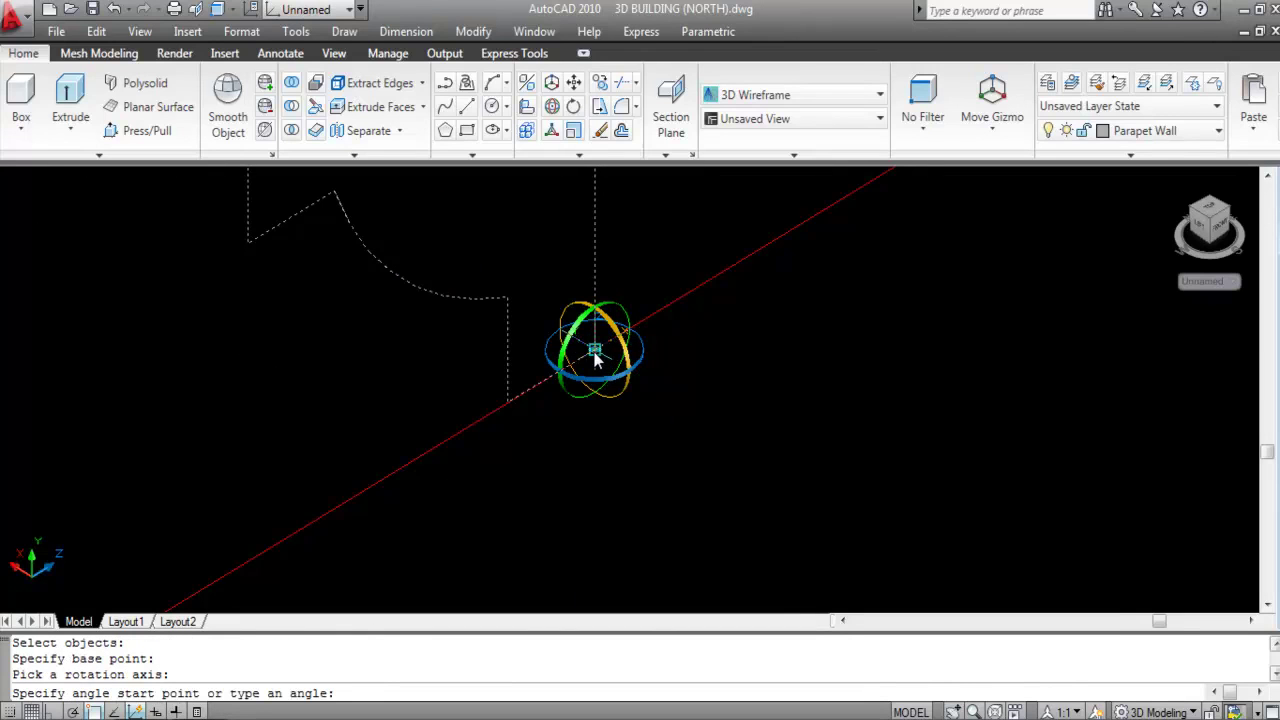
{"action": "left_click", "coordinate": [595, 357]}
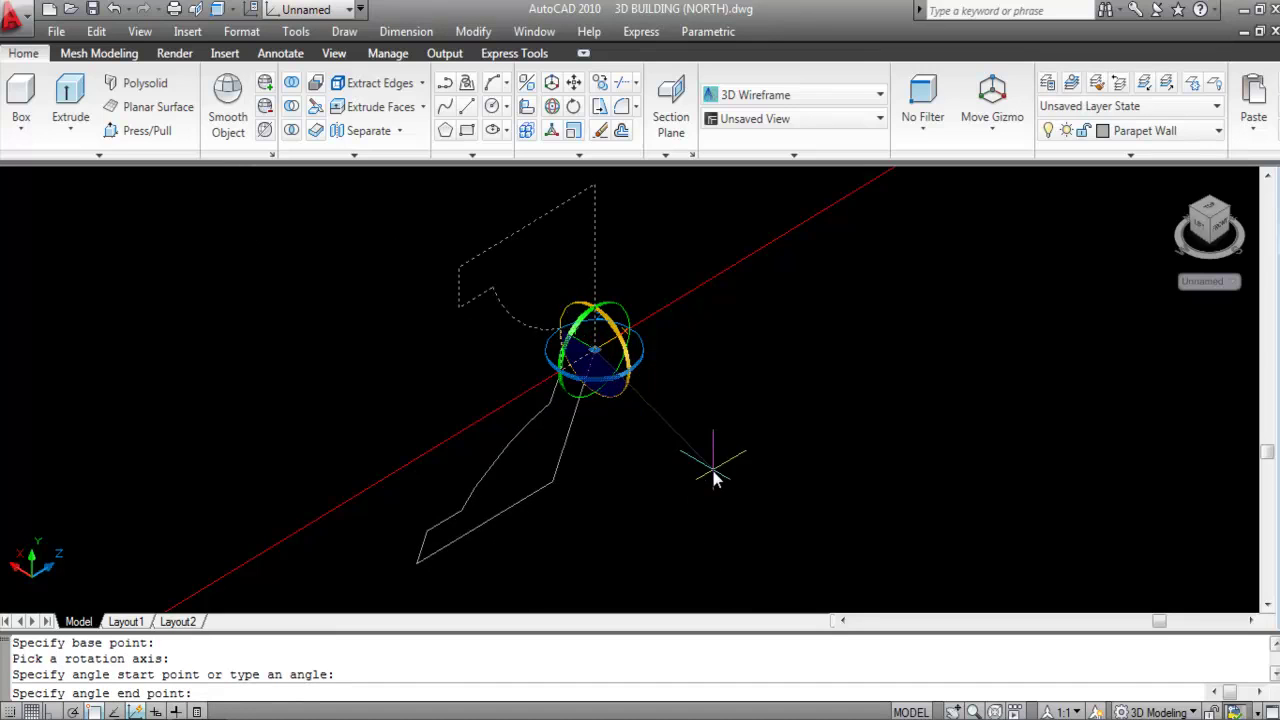
{"action": "key", "text": "F8"}
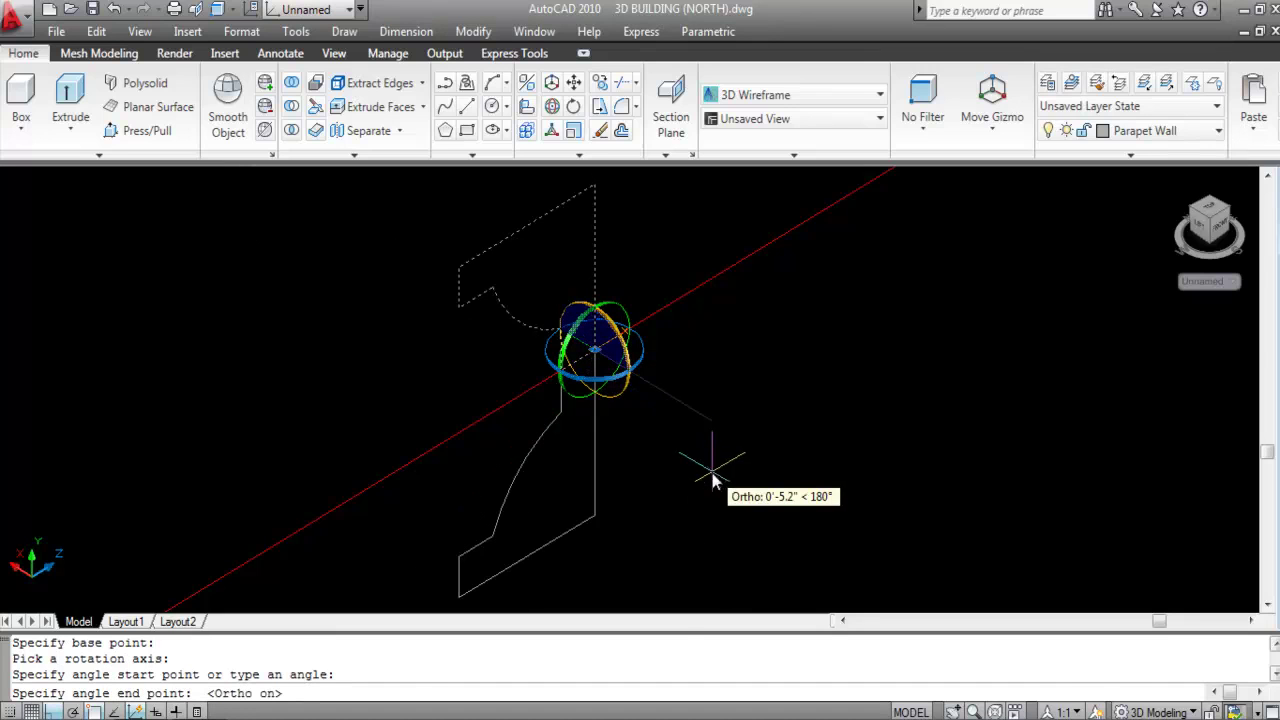
{"action": "left_click", "coordinate": [760, 494]}
{"action": "scroll", "coordinate": [609, 320], "scroll_direction": "down", "scroll_amount": 5}
- Move the flipped profile by its lowest corner onto the nearest long edge of the path
{"action": "scroll", "coordinate": [621, 362], "scroll_direction": "up", "scroll_amount": 2}
{"action": "left_click", "coordinate": [614, 376]}
{"action": "left_click", "coordinate": [488, 282]}
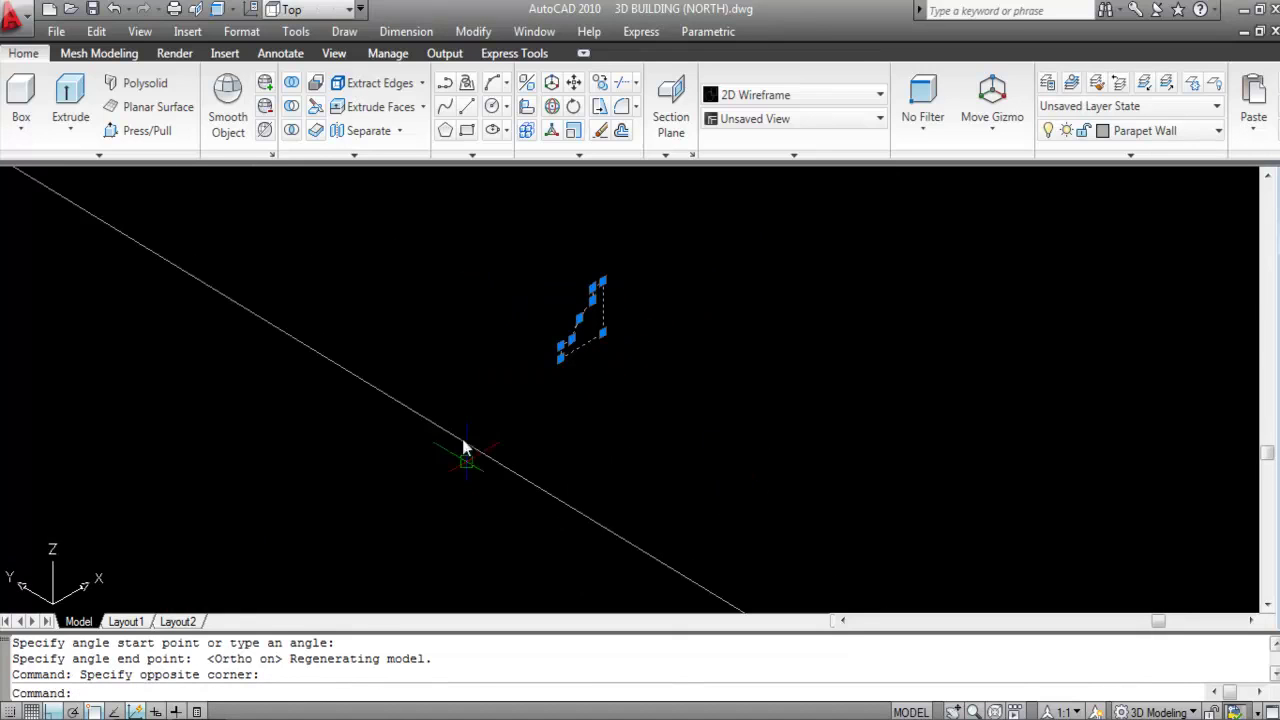
{"action": "type", "text": "m"}
{"action": "key", "text": "Return"}
{"action": "scroll", "coordinate": [557, 370], "scroll_direction": "up", "scroll_amount": 2}
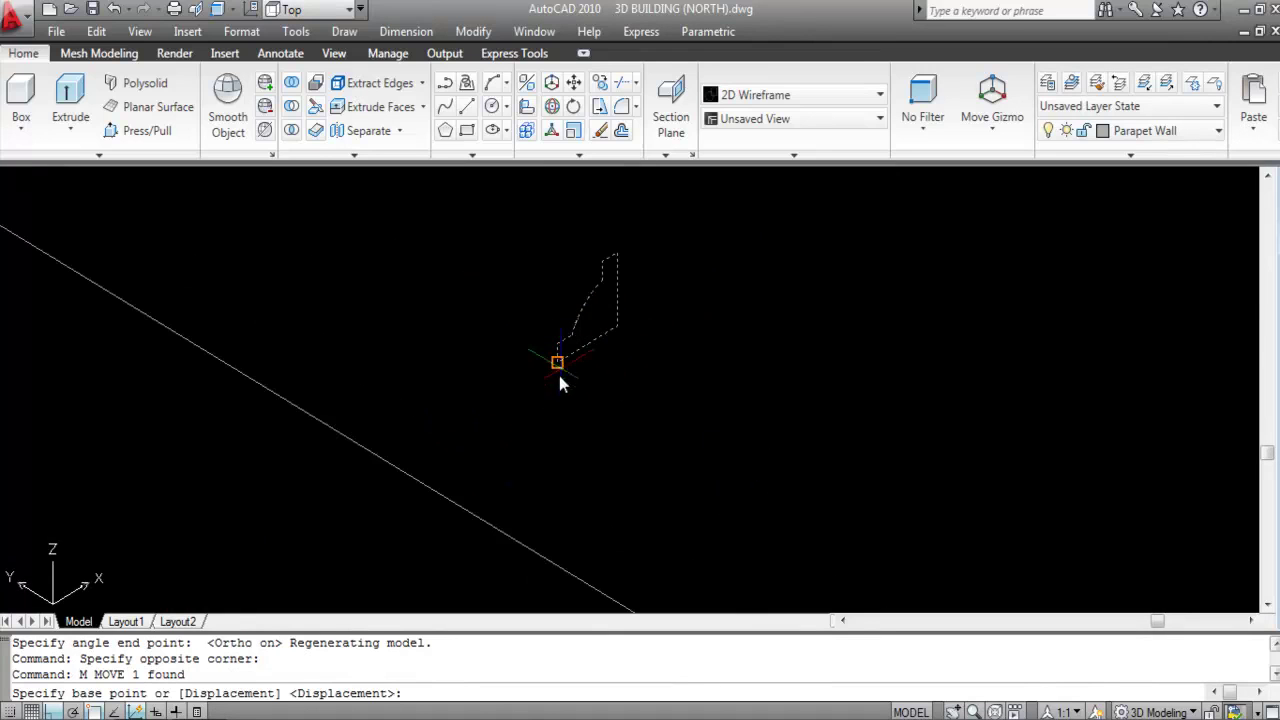
{"action": "left_click", "coordinate": [557, 364]}
{"action": "left_click", "coordinate": [464, 516]}
{"action": "scroll", "coordinate": [427, 318], "scroll_direction": "down", "scroll_amount": 1}
{"action": "scroll", "coordinate": [446, 323], "scroll_direction": "down", "scroll_amount": 2}
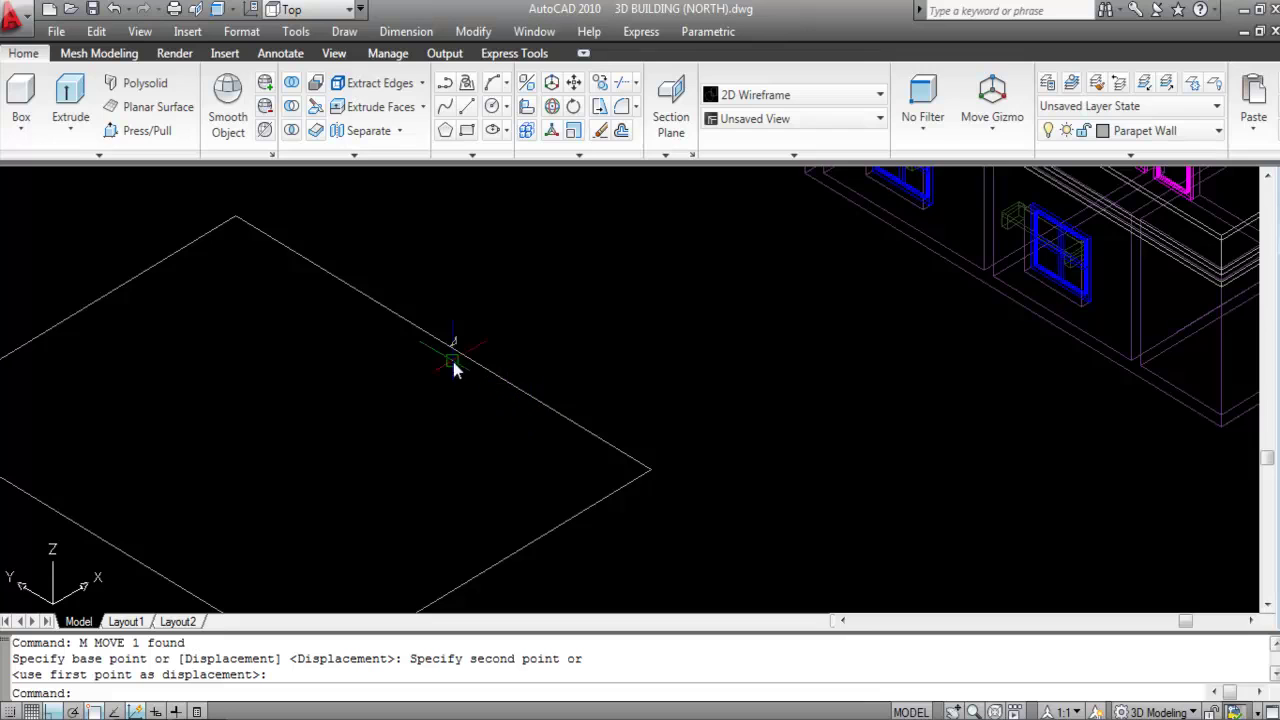
- Break the path polyline on that long edge to open a gap a short distance past the profile
{"action": "type", "text": "BR"}
{"action": "key", "text": "Return"}
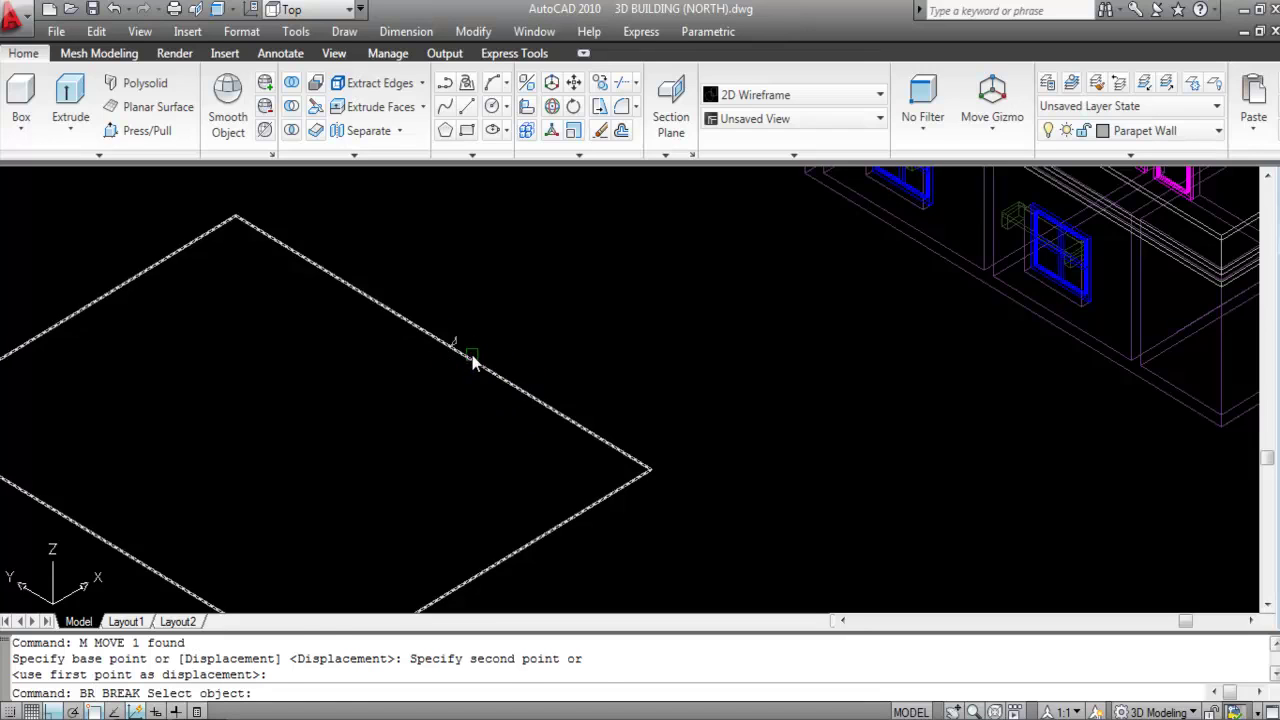
{"action": "left_click", "coordinate": [473, 372]}
{"action": "scroll", "coordinate": [509, 390], "scroll_direction": "up", "scroll_amount": 3}
{"action": "left_click", "coordinate": [527, 393]}
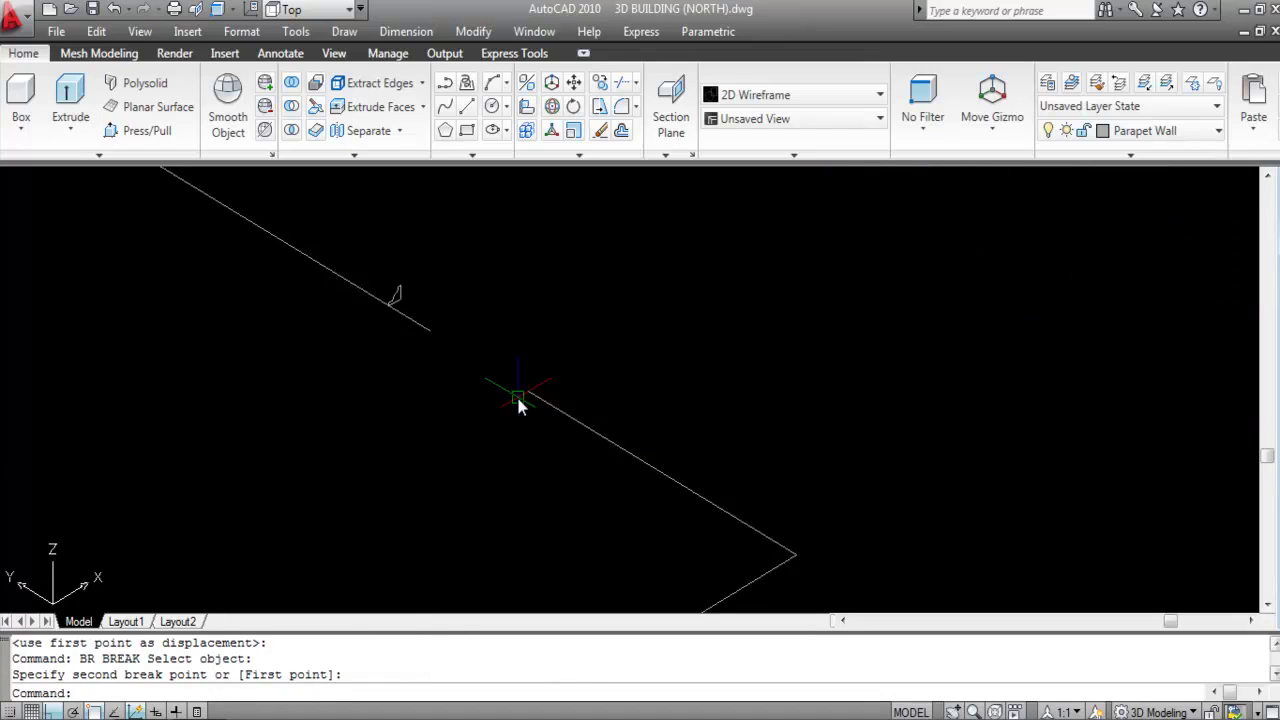
- Move the profile by its lowest corner to the path's open end on its side of the gap
{"action": "scroll", "coordinate": [390, 306], "scroll_direction": "up", "scroll_amount": 3}
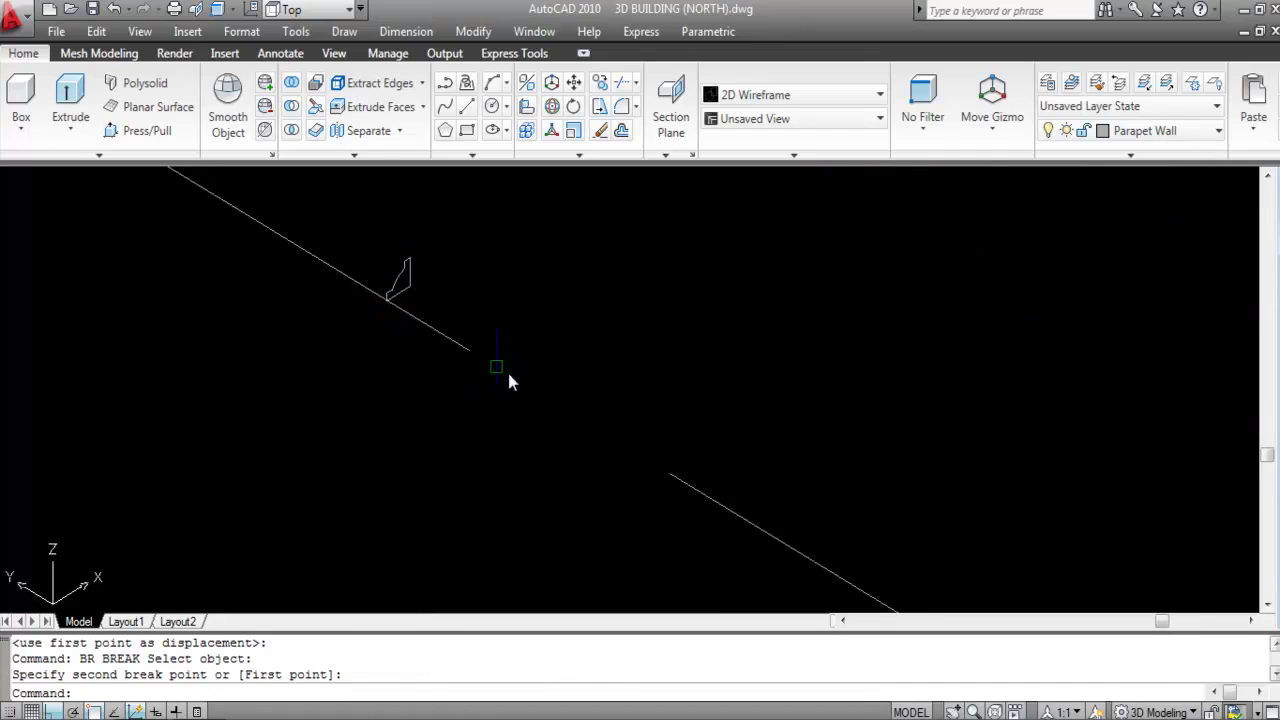
{"action": "left_click", "coordinate": [438, 288]}
{"action": "left_click", "coordinate": [403, 259]}
{"action": "type", "text": "m"}
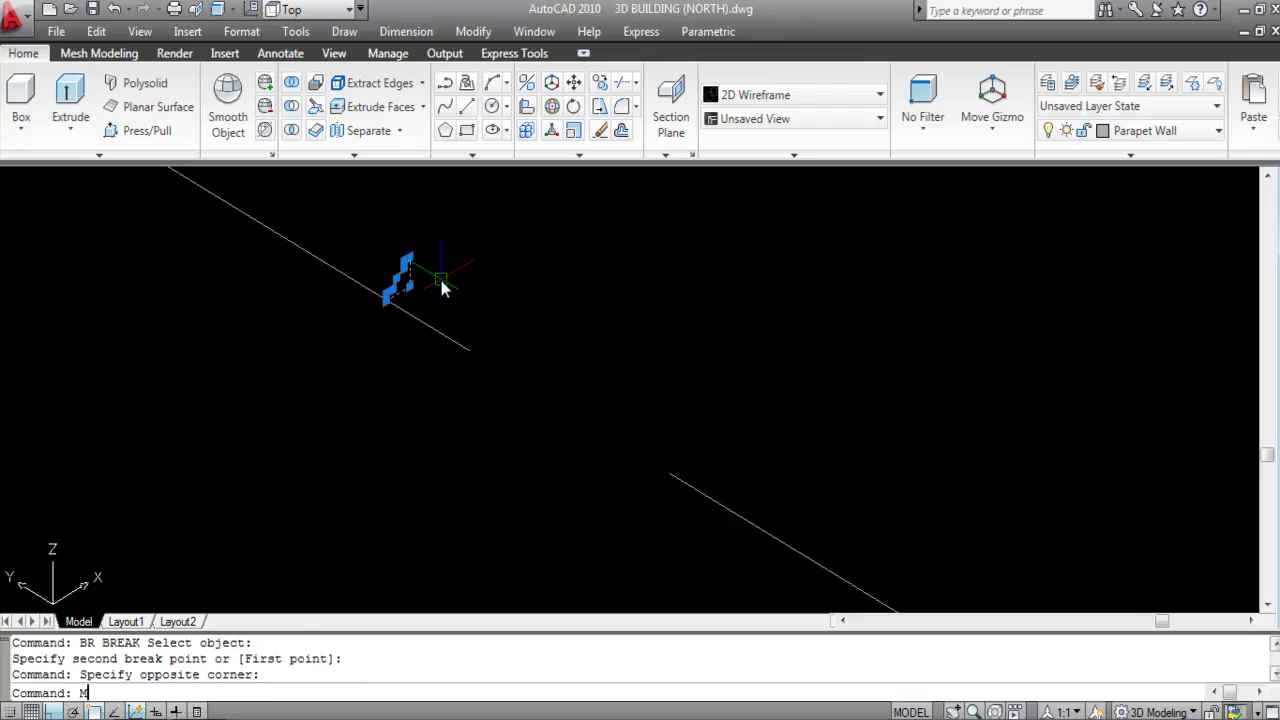
{"action": "key", "text": "Return"}
{"action": "scroll", "coordinate": [394, 306], "scroll_direction": "up", "scroll_amount": 4}
{"action": "scroll", "coordinate": [396, 318], "scroll_direction": "up", "scroll_amount": 3}
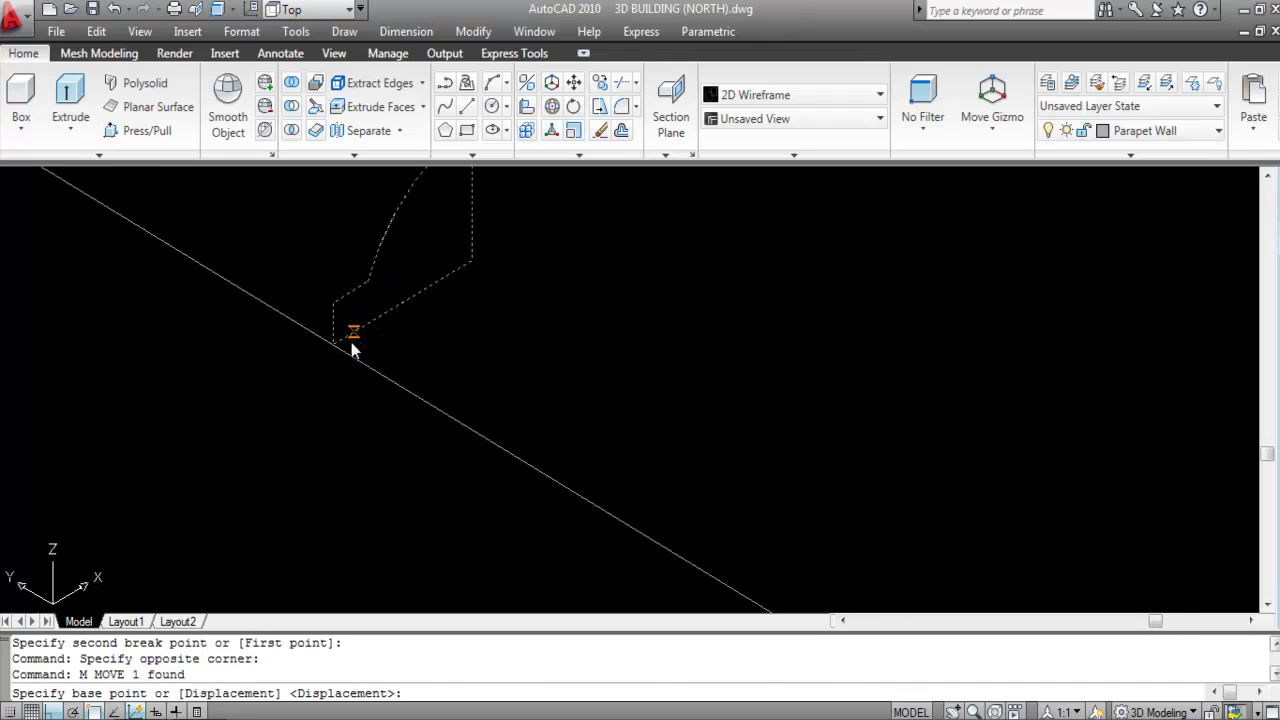
{"action": "left_click", "coordinate": [333, 349]}
{"action": "scroll", "coordinate": [401, 355], "scroll_direction": "up", "scroll_amount": 3}
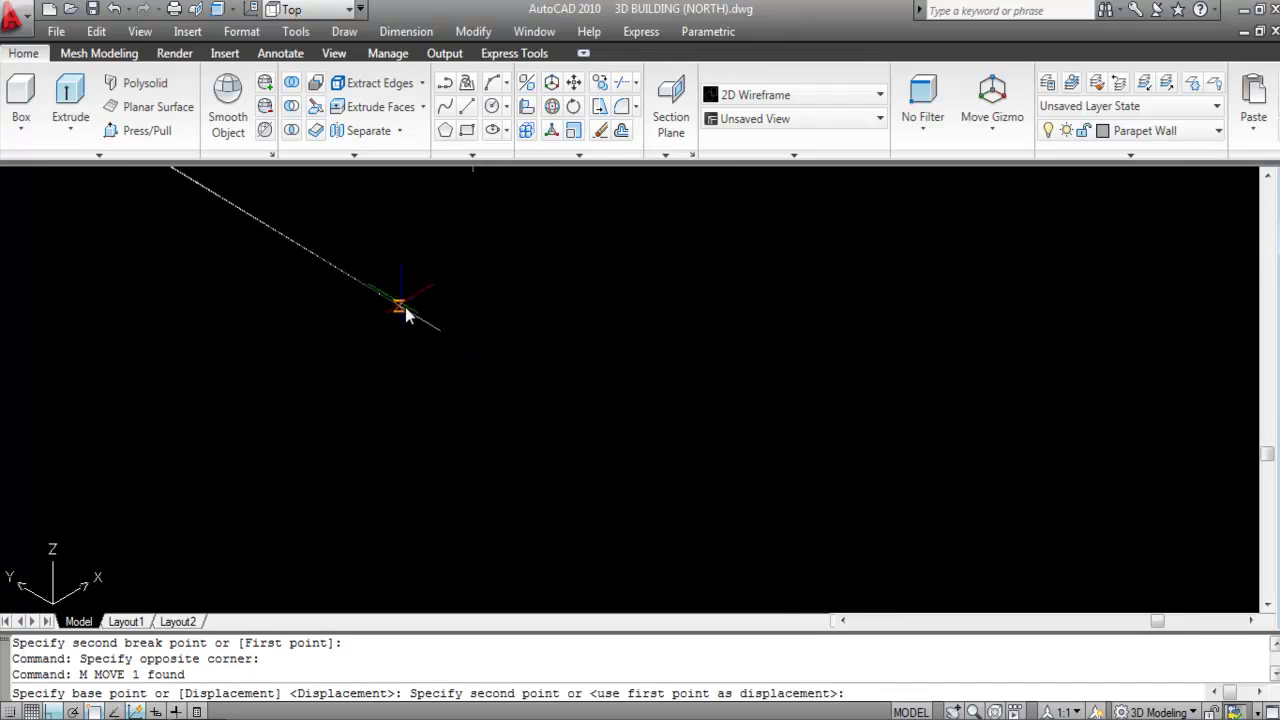
{"action": "scroll", "coordinate": [432, 345], "scroll_direction": "down", "scroll_amount": 3}
{"action": "left_click", "coordinate": [437, 340]}
{"action": "scroll", "coordinate": [520, 360], "scroll_direction": "down", "scroll_amount": 3}
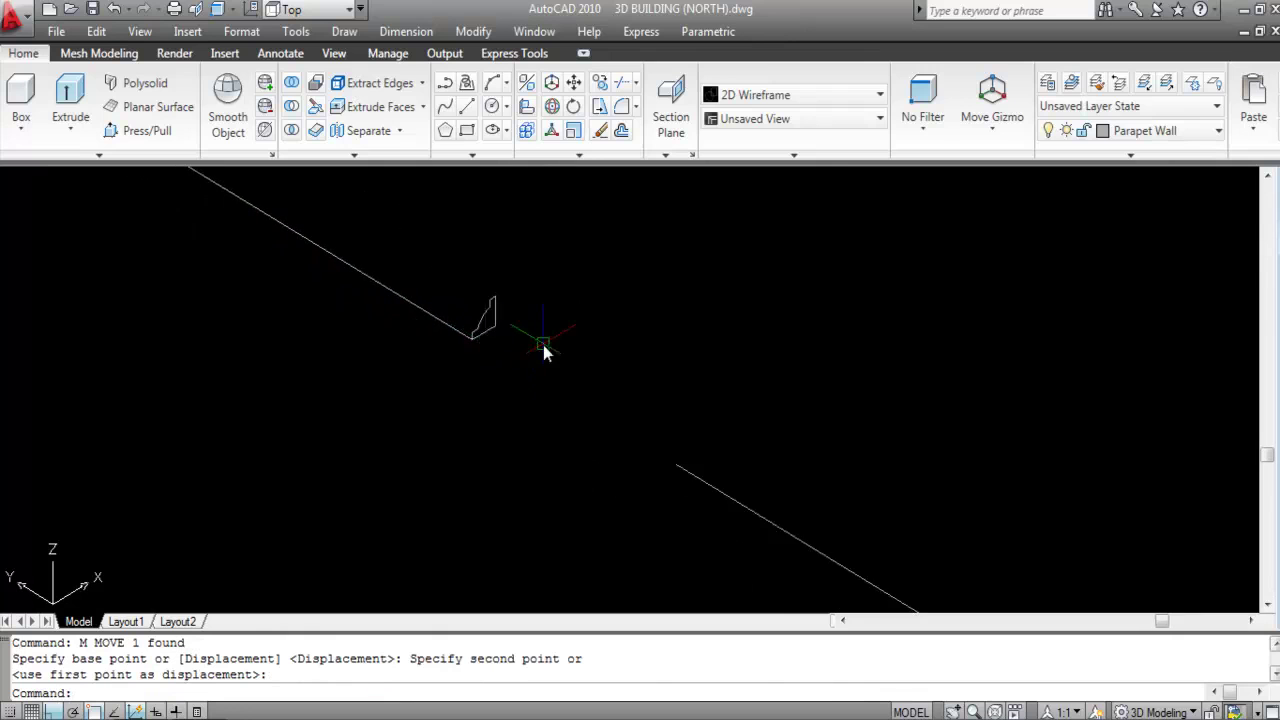
{"action": "scroll", "coordinate": [587, 420], "scroll_direction": "down", "scroll_amount": 3}
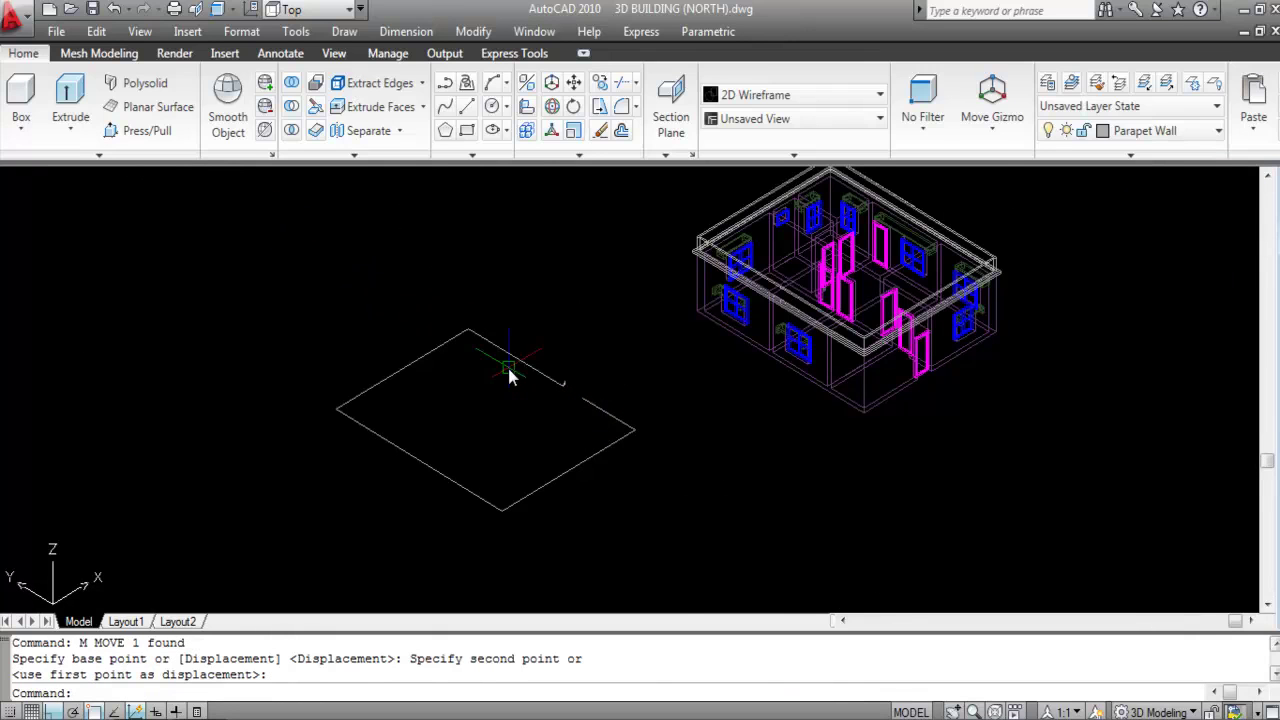
- Select the broken path on both sides of the gap to check whether it is one polyline, and clear the selection
{"action": "scroll", "coordinate": [500, 360], "scroll_direction": "up", "scroll_amount": 2}
{"action": "left_click", "coordinate": [468, 326]}
{"action": "scroll", "coordinate": [465, 315], "scroll_direction": "down", "scroll_amount": 4}
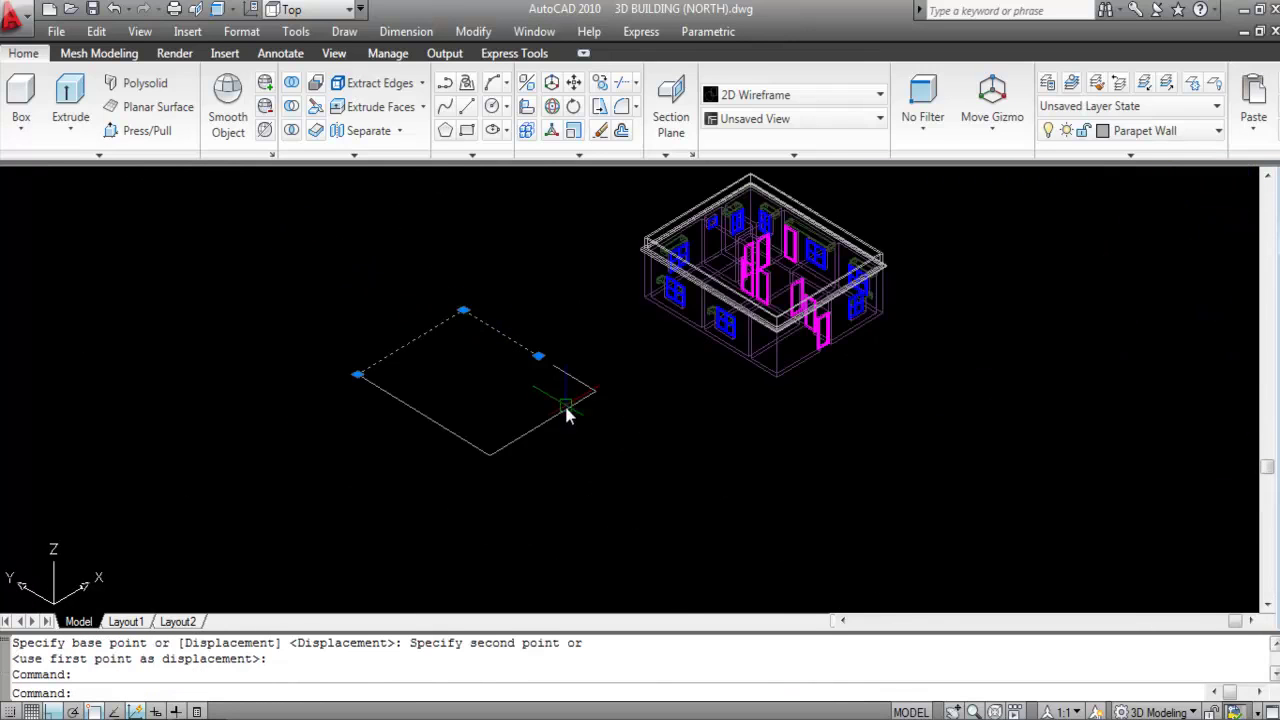
{"action": "scroll", "coordinate": [566, 415], "scroll_direction": "up", "scroll_amount": 3}
{"action": "left_click", "coordinate": [582, 432]}
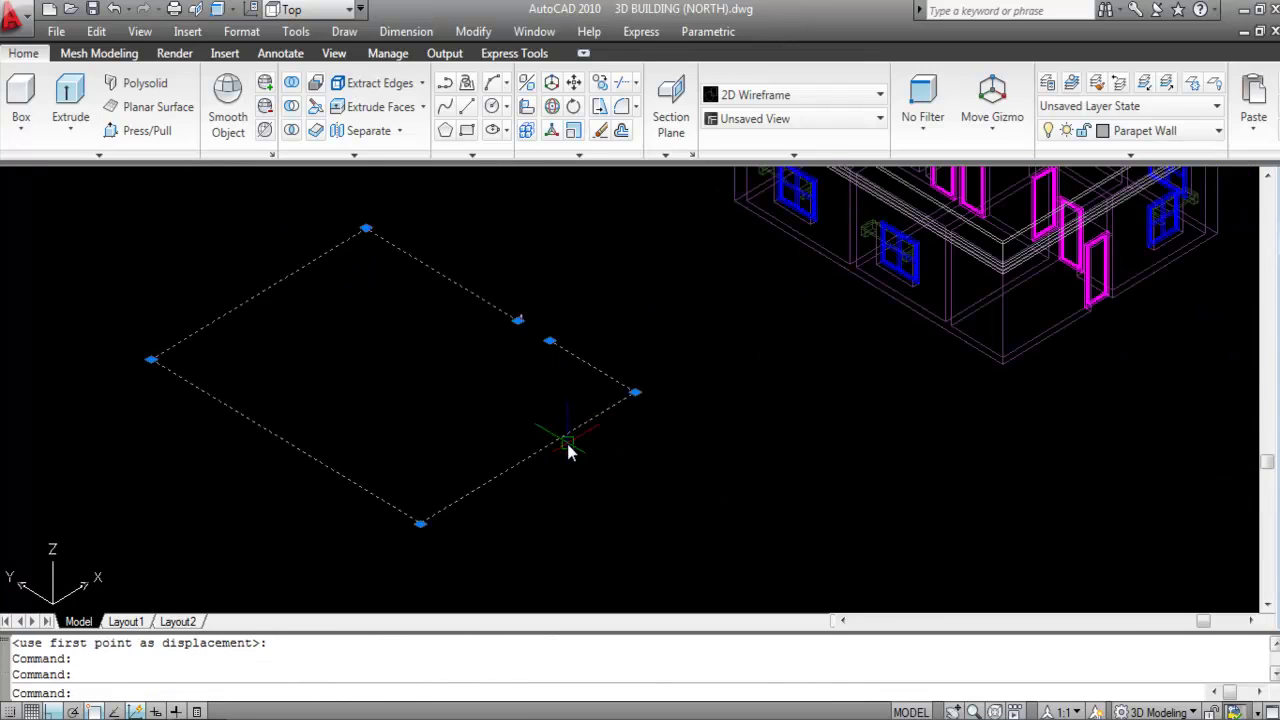
{"action": "key", "text": "Escape"}
- Start a new polyline at the path's open end by the profile and run it to the rear corner of the path
{"action": "mouse_move", "coordinate": [534, 462]}
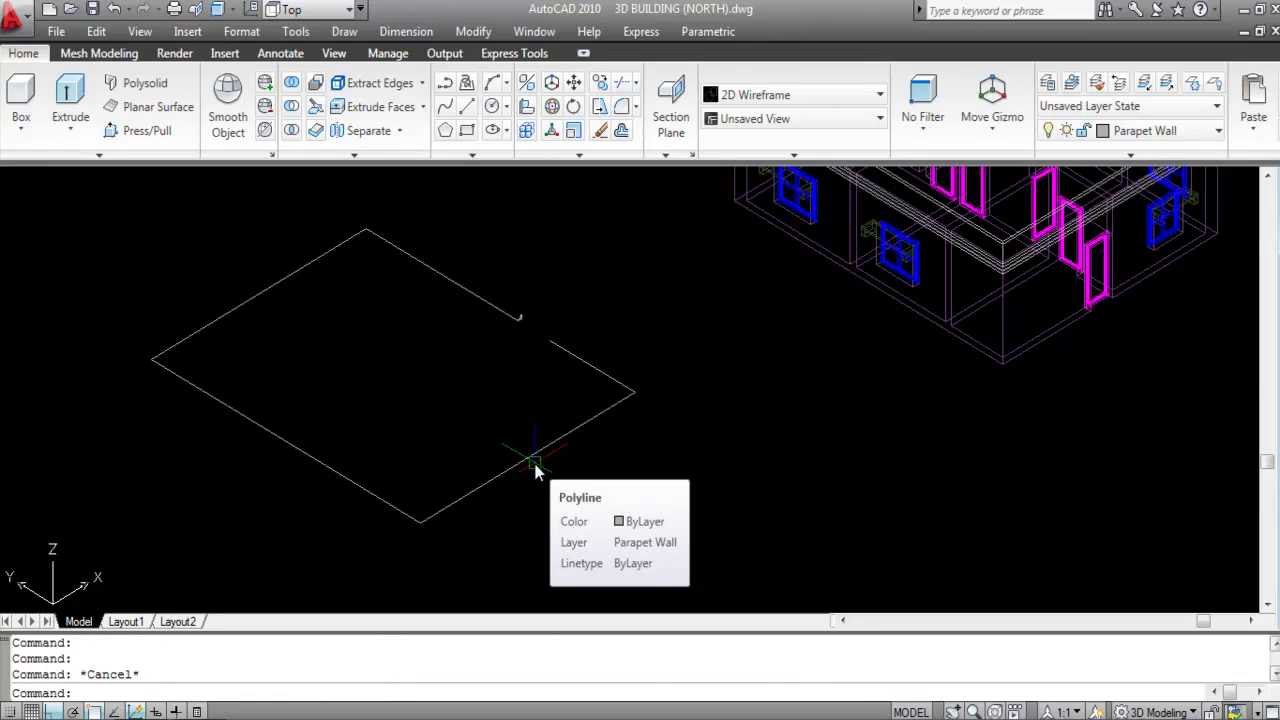
{"action": "type", "text": "PL"}
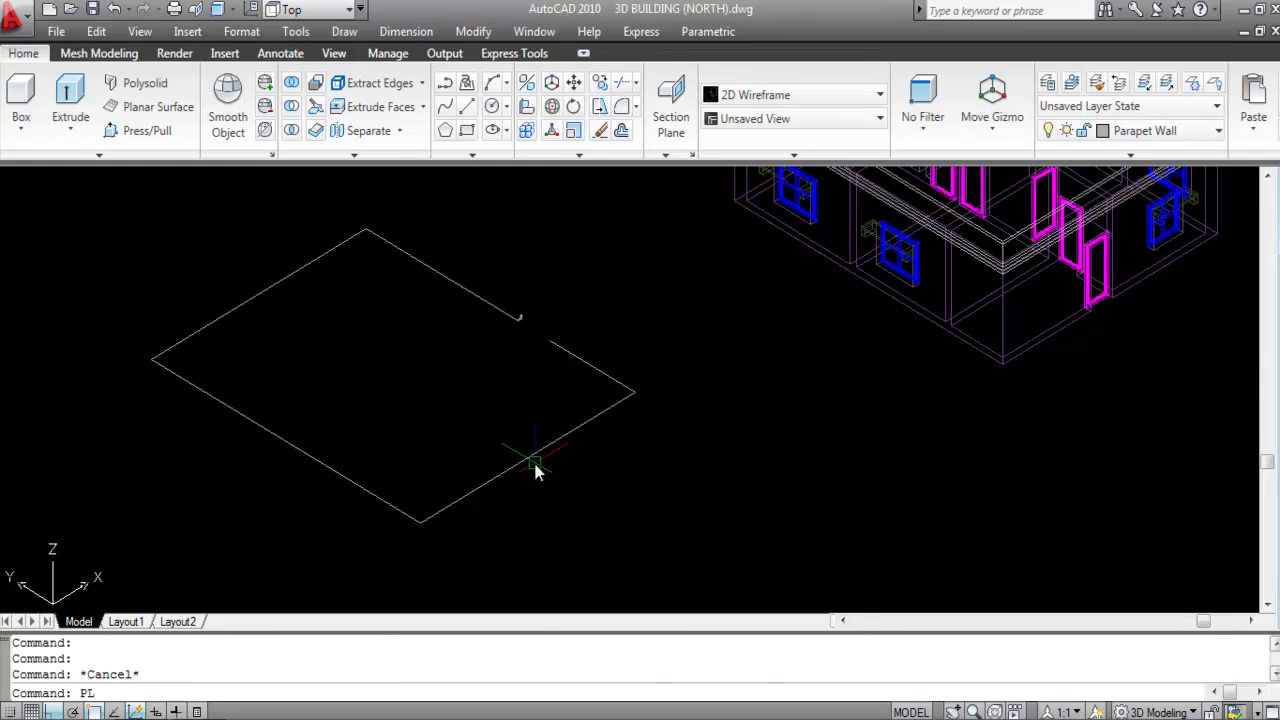
{"action": "key", "text": "Return"}
{"action": "scroll", "coordinate": [495, 320], "scroll_direction": "up", "scroll_amount": 8}
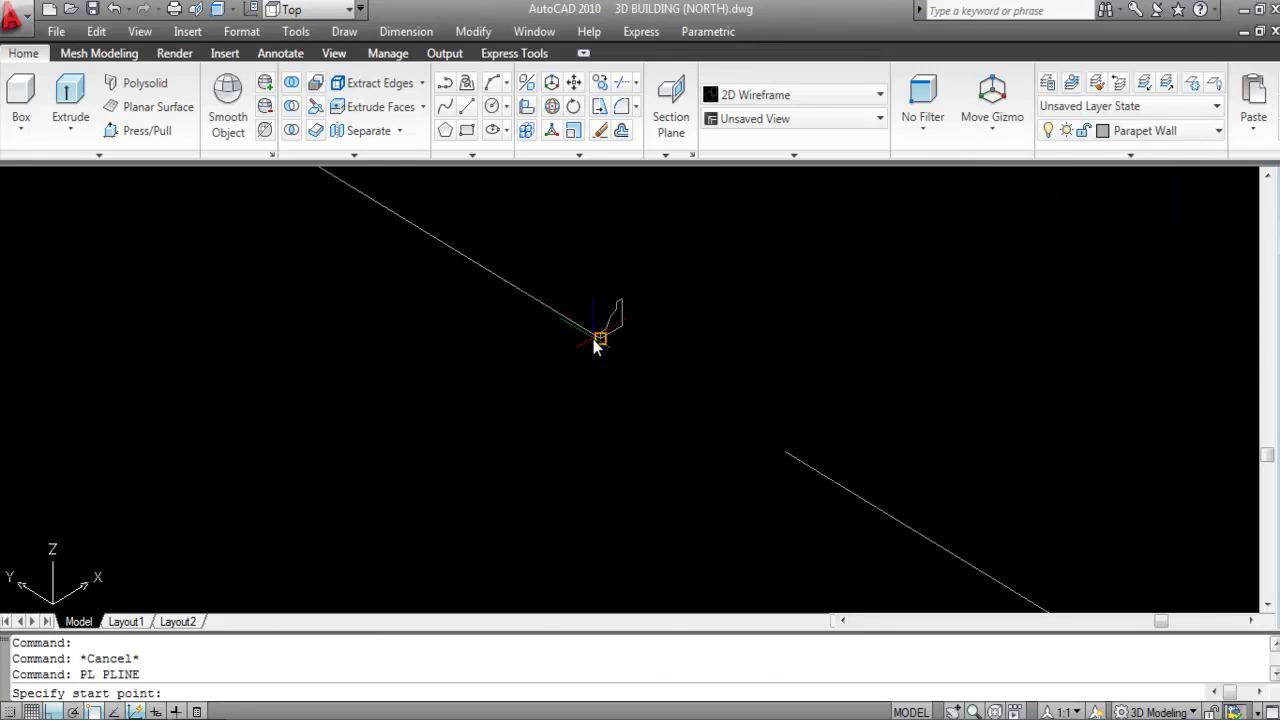
{"action": "left_click", "coordinate": [614, 333]}
{"action": "scroll", "coordinate": [771, 425], "scroll_direction": "down", "scroll_amount": 6}
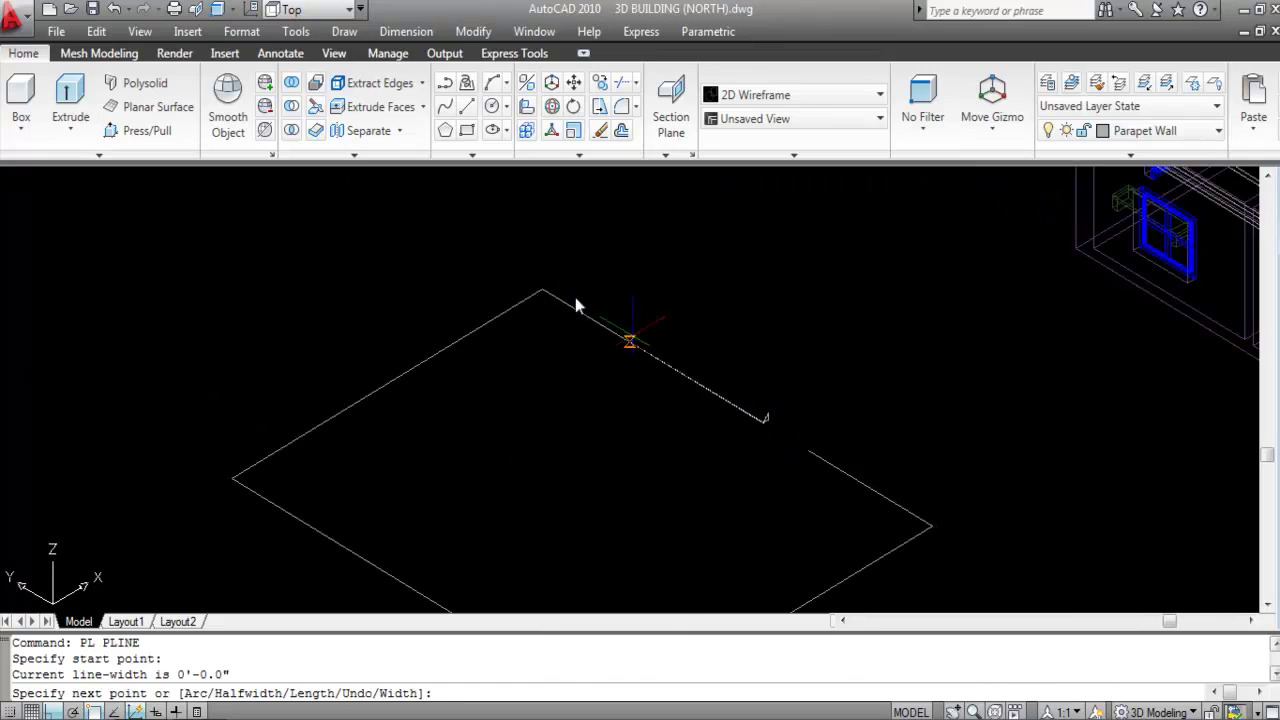
{"action": "left_click", "coordinate": [541, 289]}
- Continue the polyline through the path's remaining three corners back toward the open end on the far side of the gap
{"action": "scroll", "coordinate": [530, 240], "scroll_direction": "down", "scroll_amount": 4}
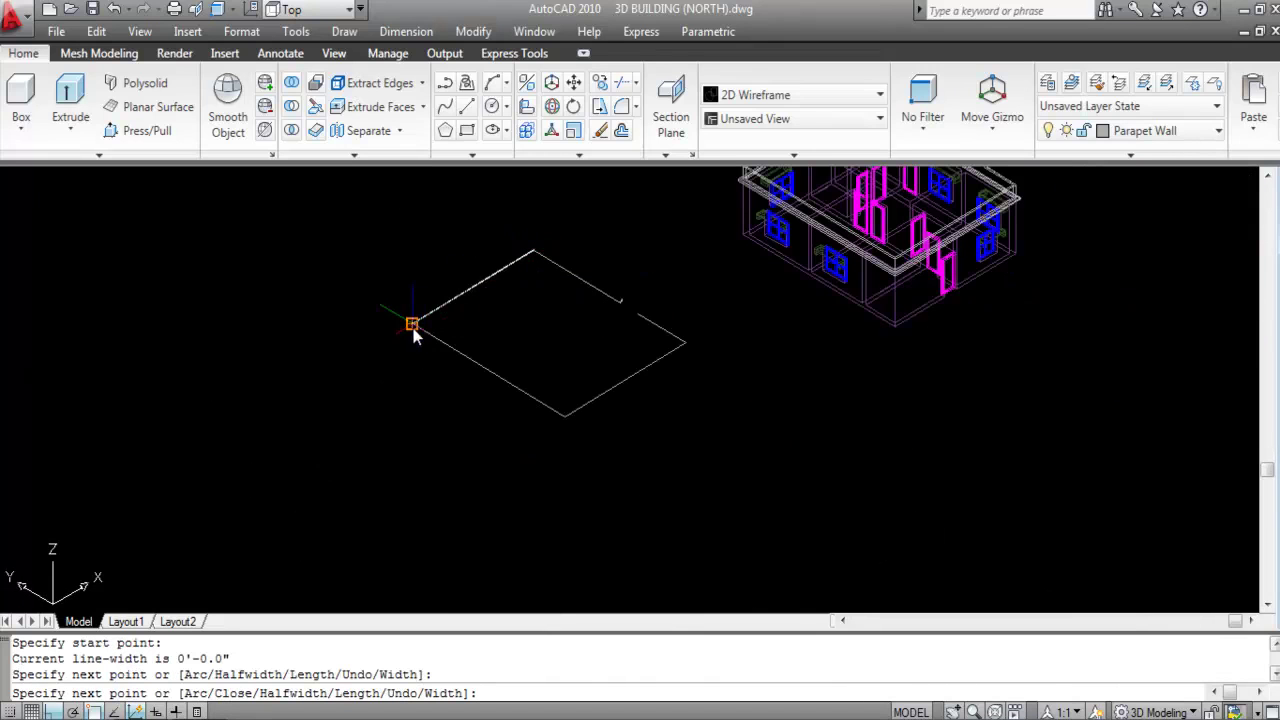
{"action": "left_click", "coordinate": [413, 324]}
{"action": "left_click", "coordinate": [563, 416]}
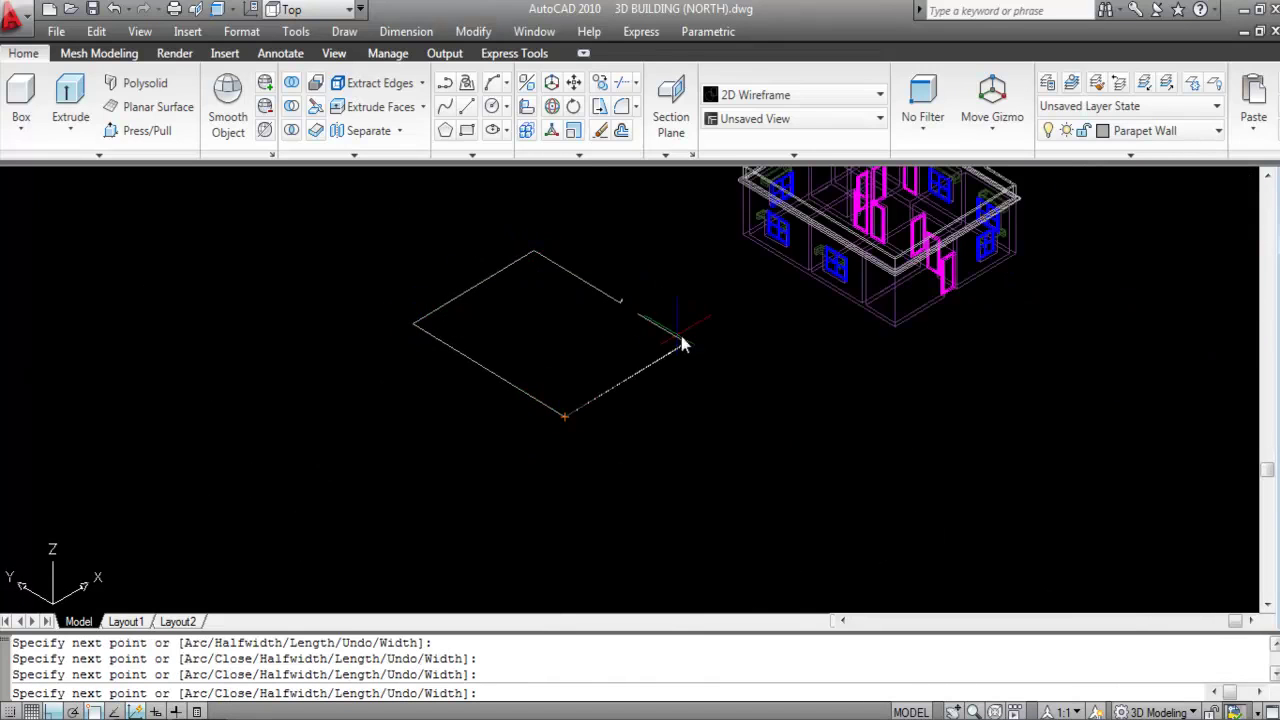
{"action": "left_click", "coordinate": [687, 343]}
{"action": "scroll", "coordinate": [653, 336], "scroll_direction": "up", "scroll_amount": 5}
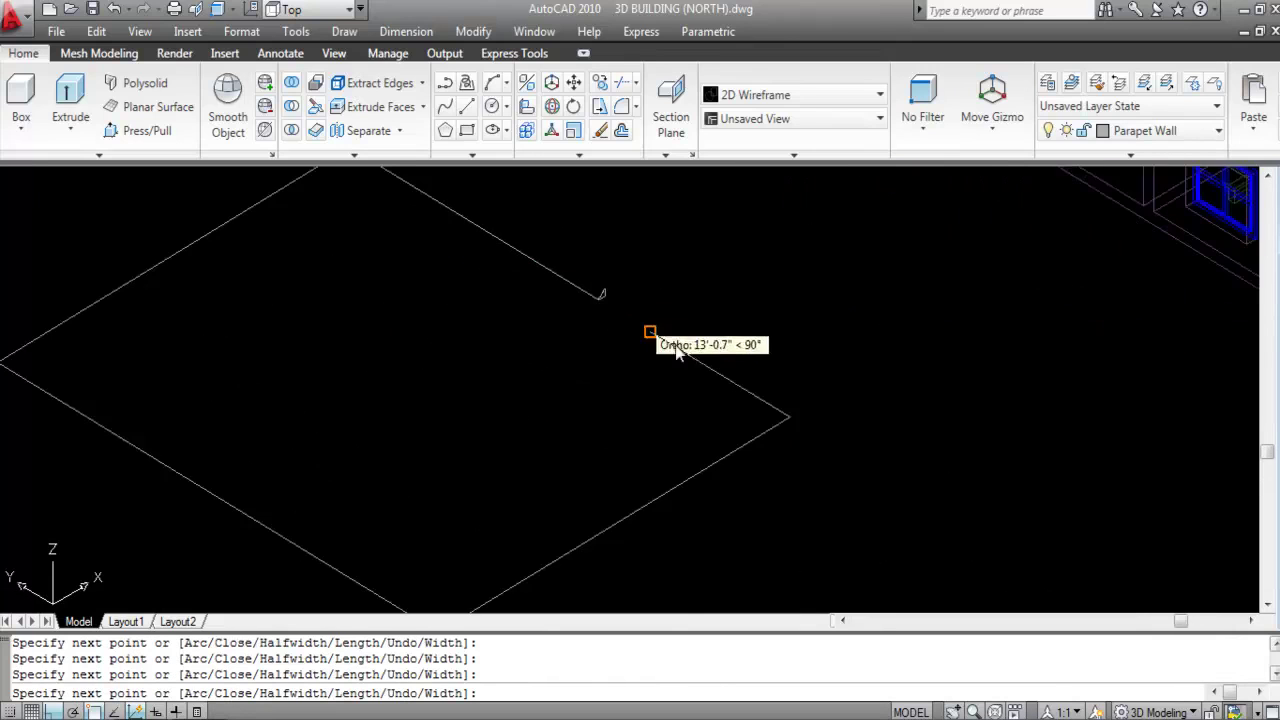
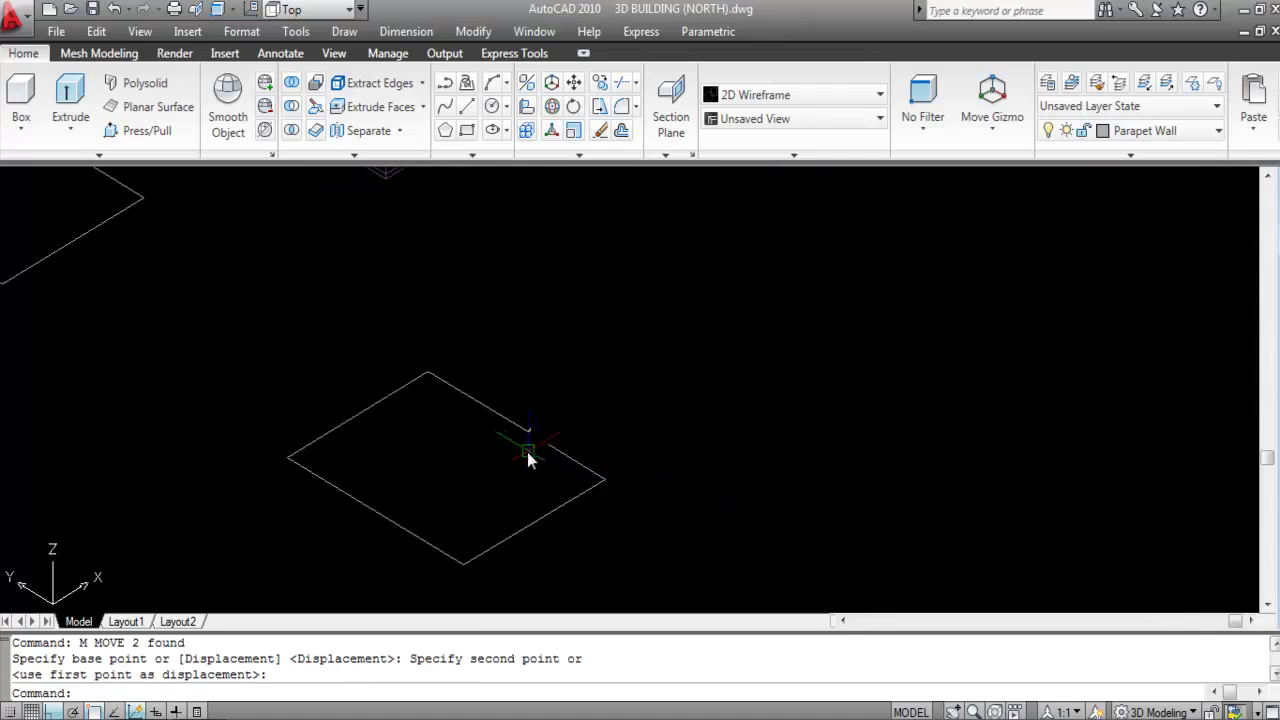
- Regenerate the drawing and extrude the moulding profile along the open polyline path
{"action": "type", "text": "re"}
{"action": "key", "text": "Return"}
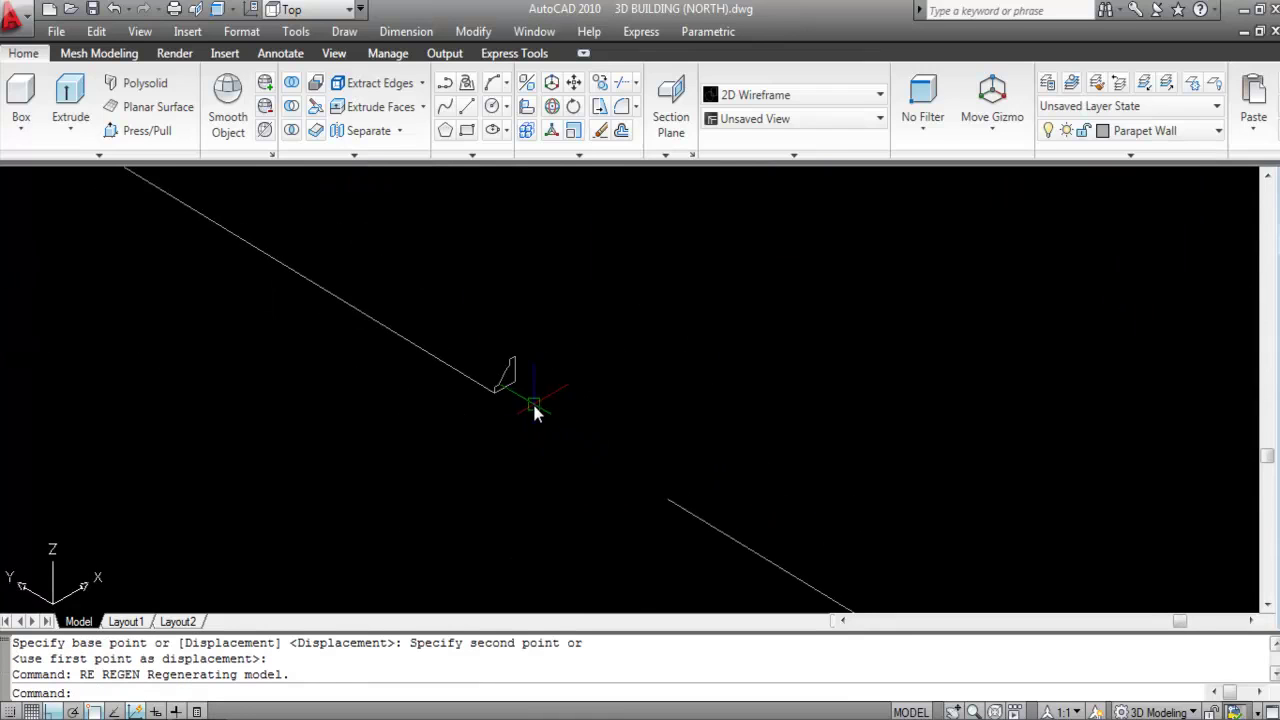
{"action": "scroll", "coordinate": [538, 370], "scroll_direction": "down", "scroll_amount": 3}
{"action": "type", "text": "EXT"}
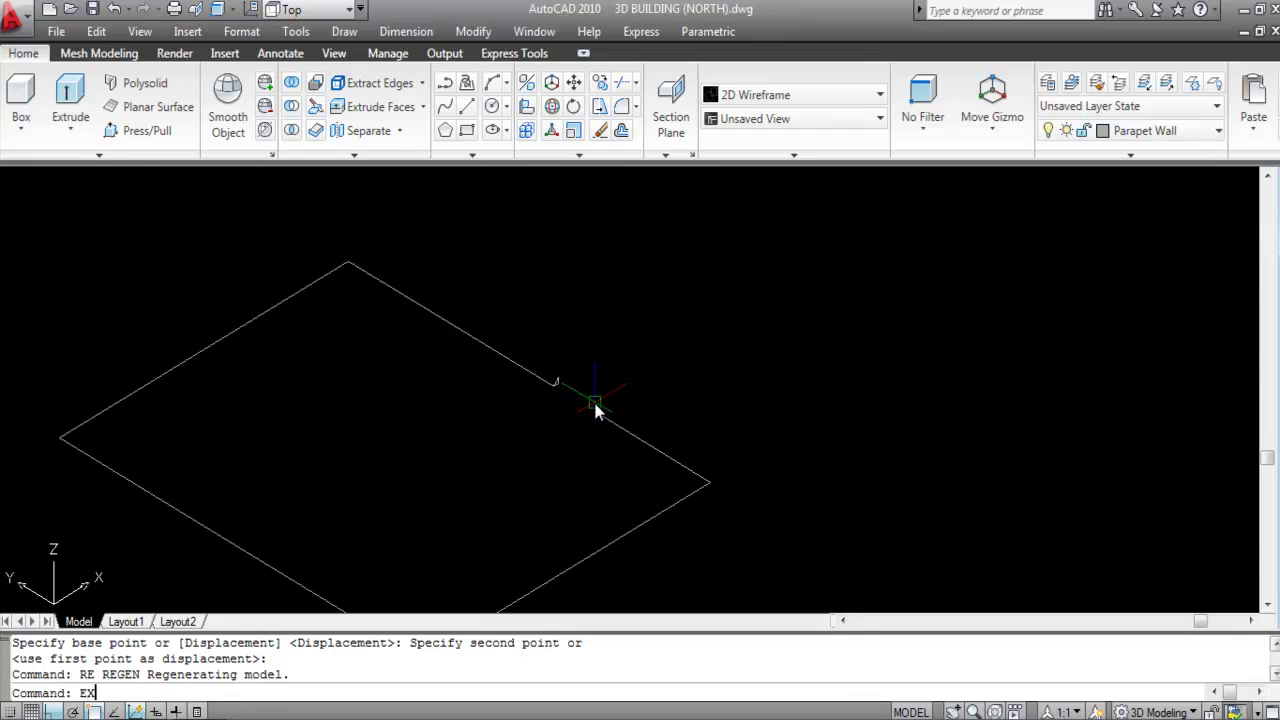
{"action": "key", "text": "Return"}
{"action": "scroll", "coordinate": [549, 399], "scroll_direction": "up", "scroll_amount": 4}
{"action": "left_click", "coordinate": [573, 372]}
{"action": "left_click", "coordinate": [573, 373]}
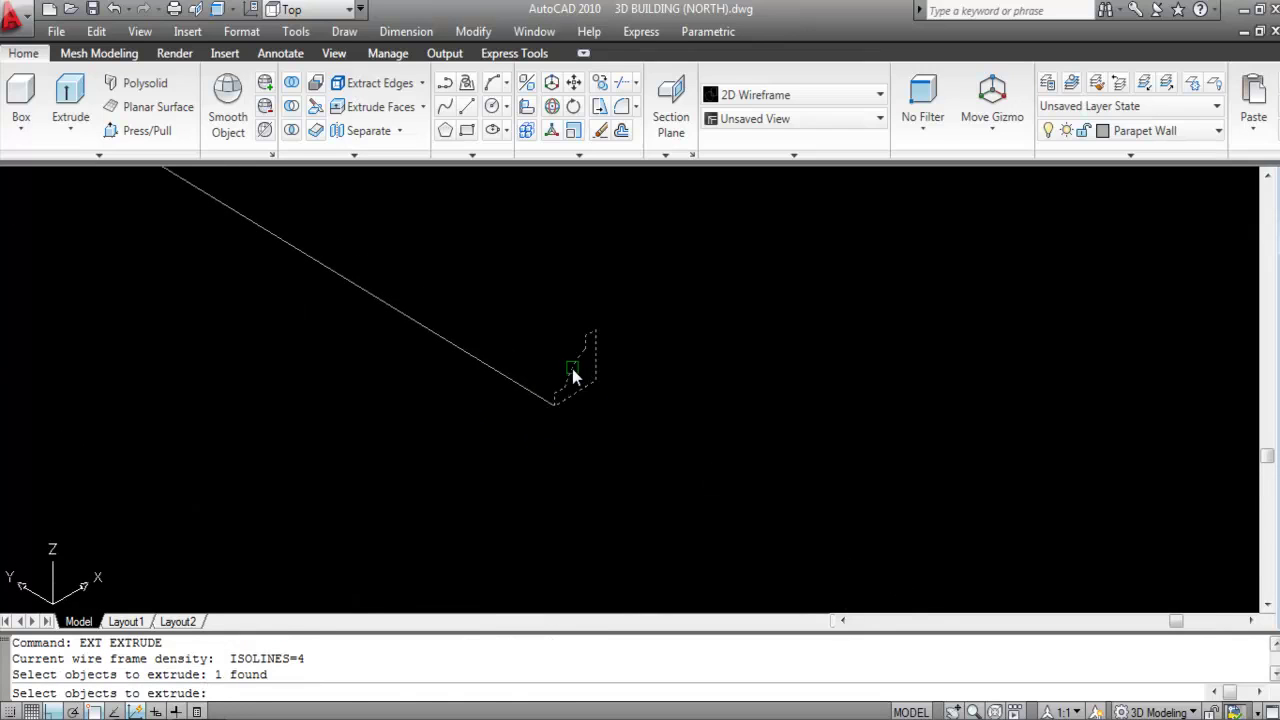
{"action": "key", "text": "Return"}
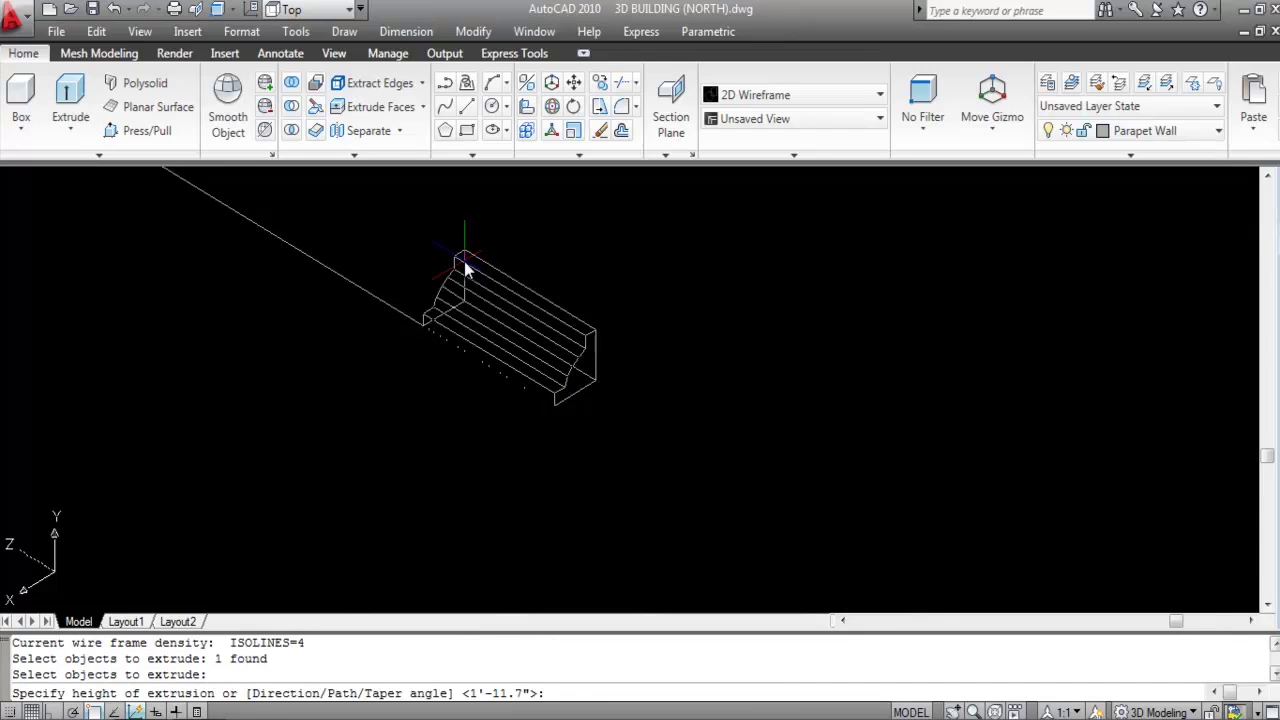
{"action": "type", "text": "P"}
{"action": "key", "text": "Return"}
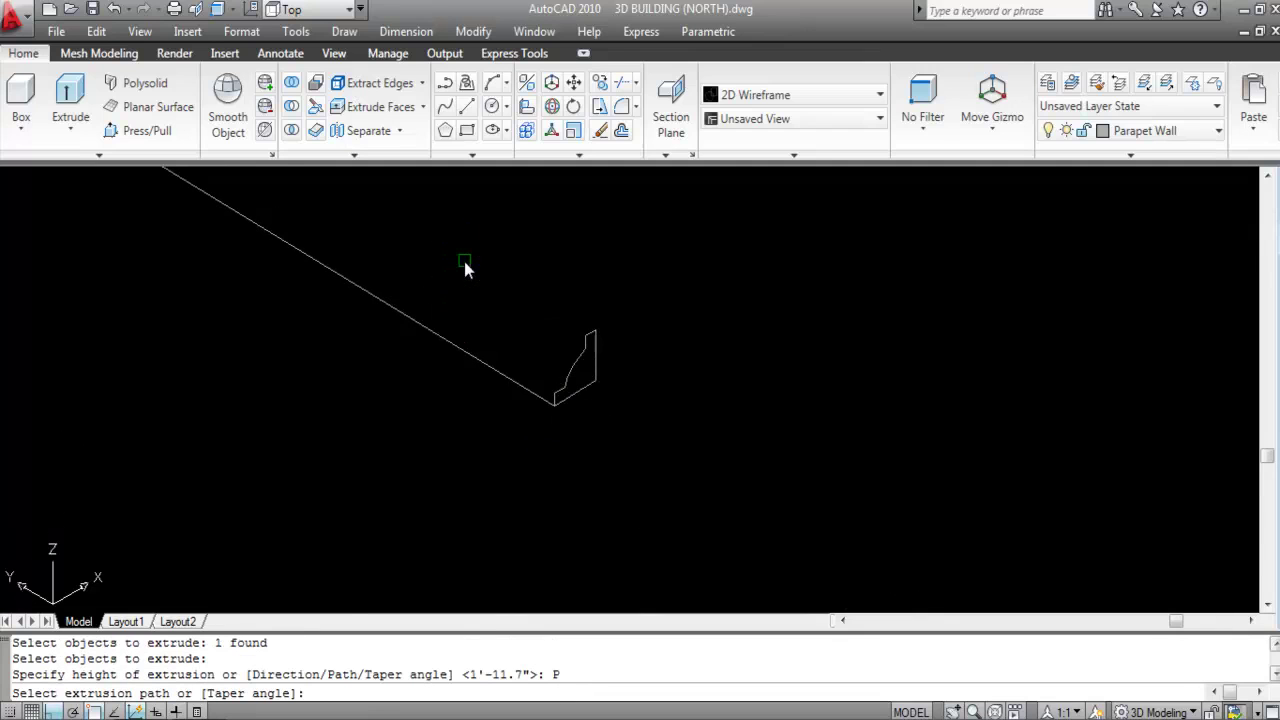
{"action": "scroll", "coordinate": [483, 301], "scroll_direction": "down", "scroll_amount": 3}
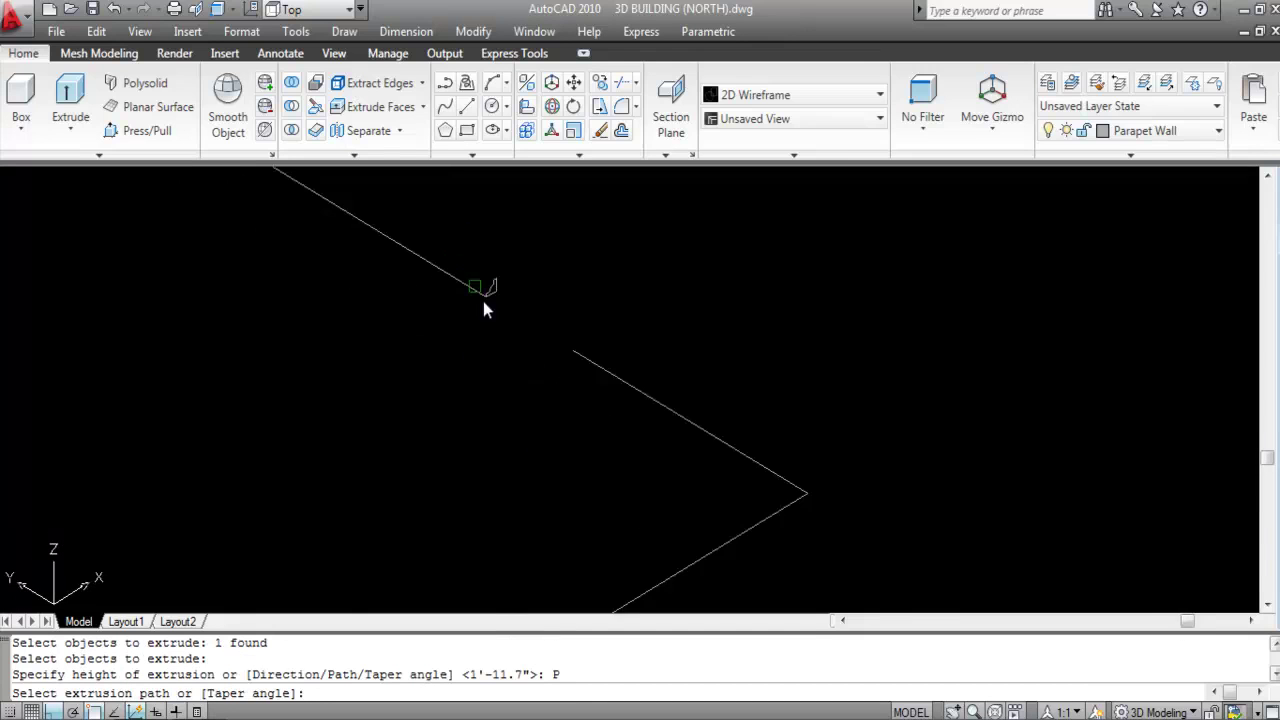
{"action": "left_click", "coordinate": [437, 274]}
- Inspect the moulding's ends at the gap and regenerate the drawing to smooth the curved profile
{"action": "scroll", "coordinate": [479, 315], "scroll_direction": "up", "scroll_amount": 2}
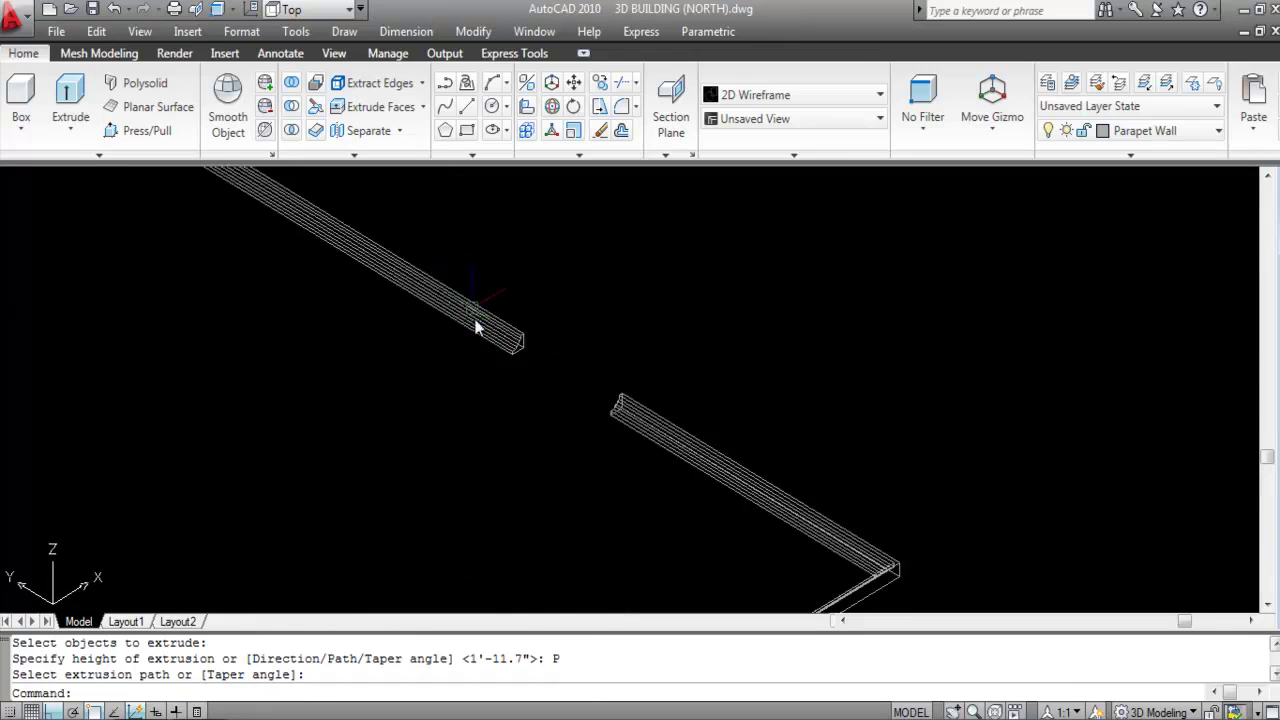
{"action": "scroll", "coordinate": [705, 395], "scroll_direction": "down", "scroll_amount": 4}
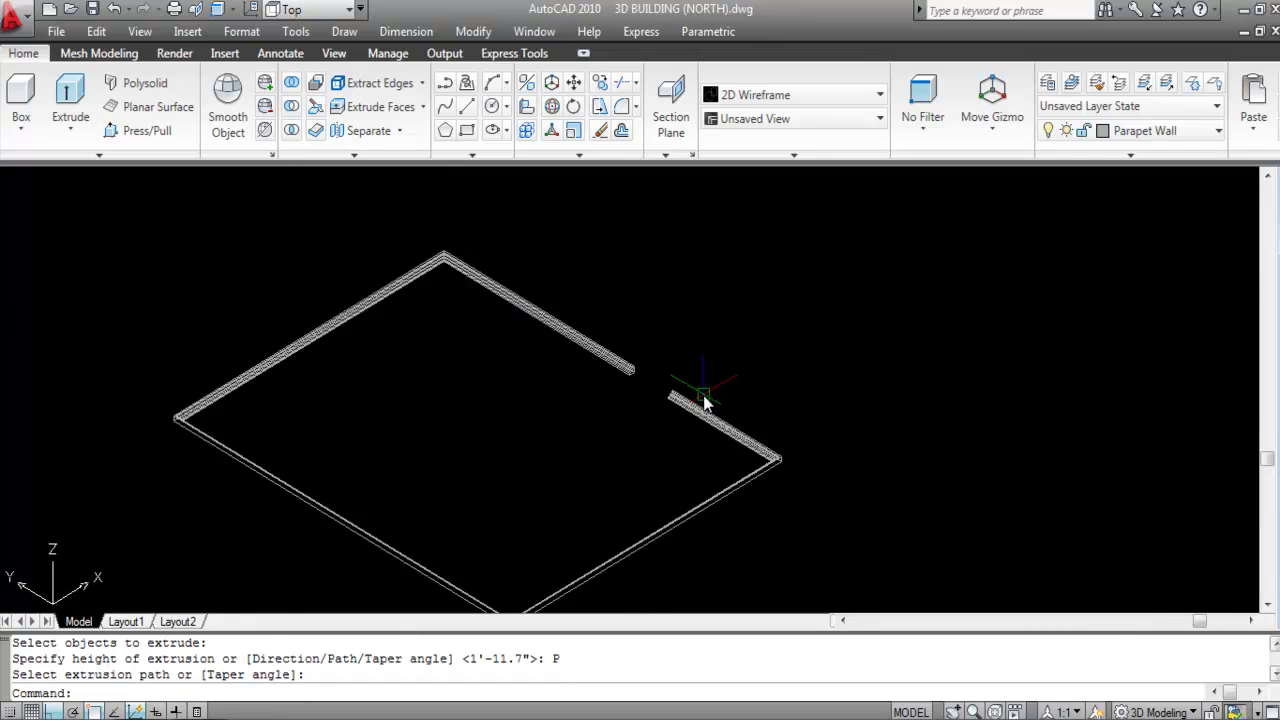
{"action": "scroll", "coordinate": [625, 355], "scroll_direction": "up", "scroll_amount": 5}
{"action": "scroll", "coordinate": [622, 360], "scroll_direction": "up", "scroll_amount": 2}
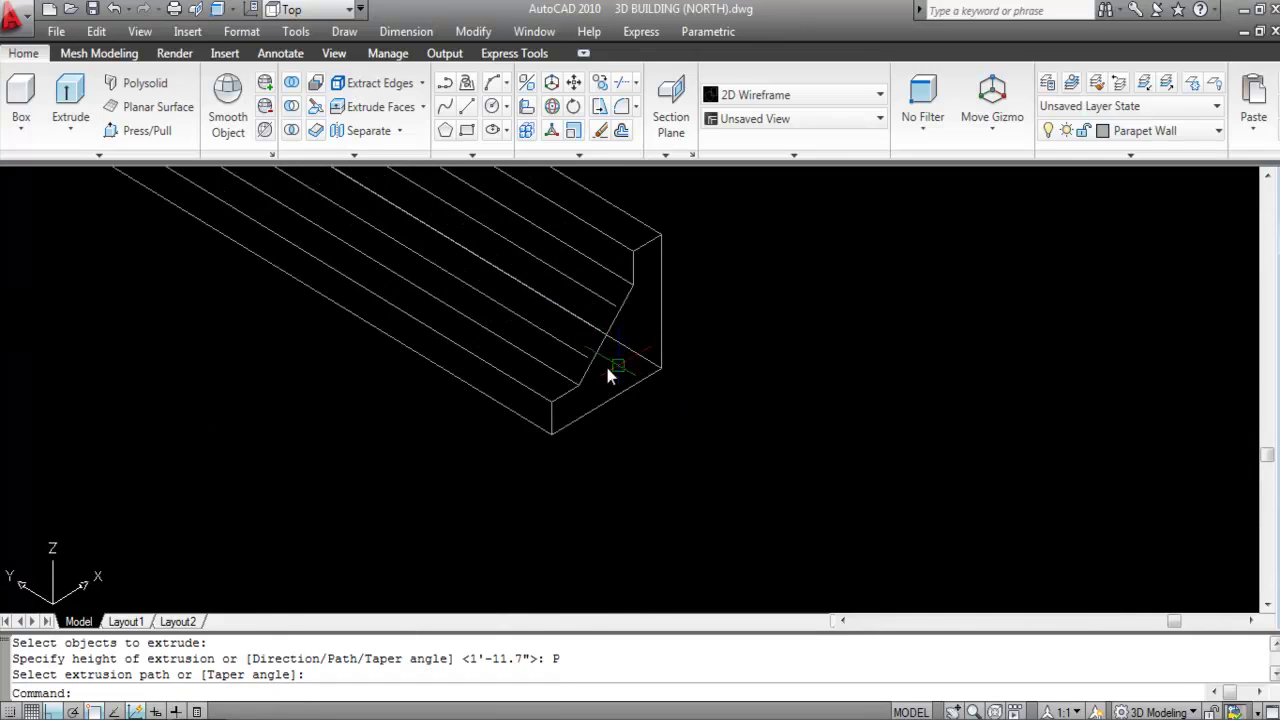
{"action": "type", "text": "re"}
{"action": "key", "text": "Return"}
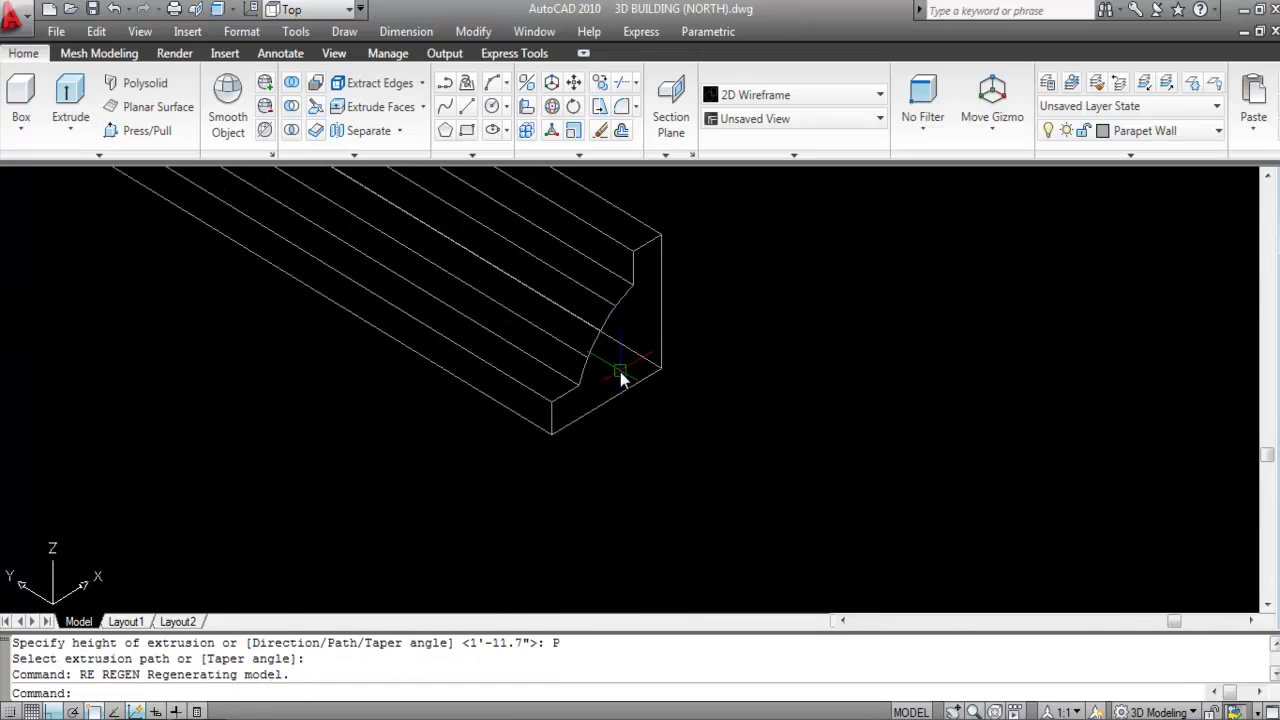
{"action": "scroll", "coordinate": [609, 377], "scroll_direction": "down", "scroll_amount": 2}
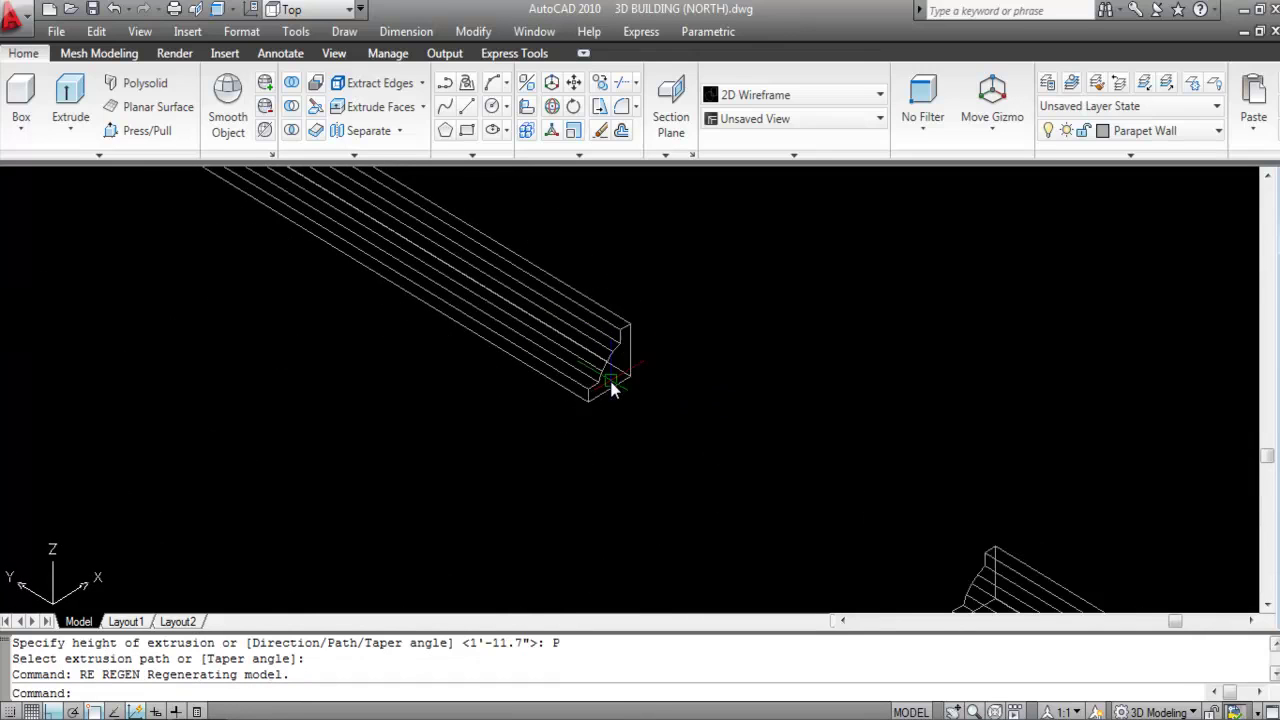
- Extrude the moulding's end face across the gap, from the profile's curve midpoint to the matching point on the opposite end, with 0 taper
{"action": "left_click", "coordinate": [471, 33]}
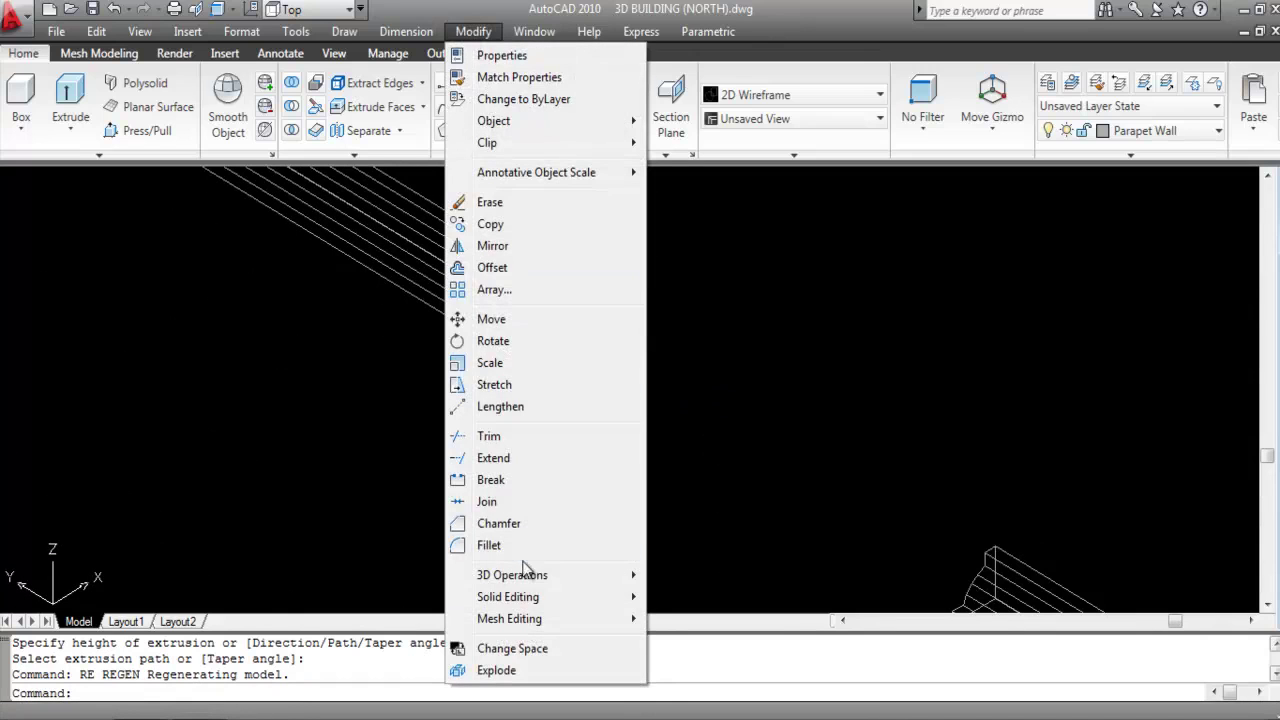
{"action": "mouse_move", "coordinate": [505, 598]}
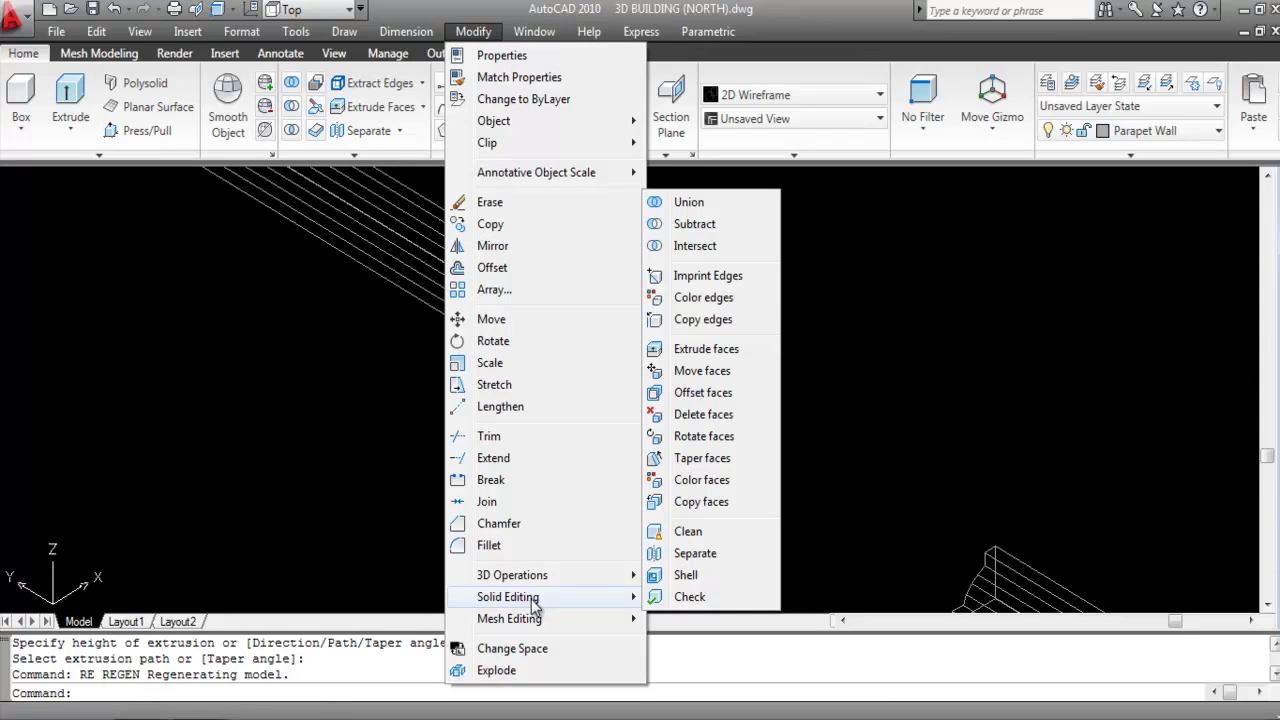
{"action": "left_click", "coordinate": [719, 352]}
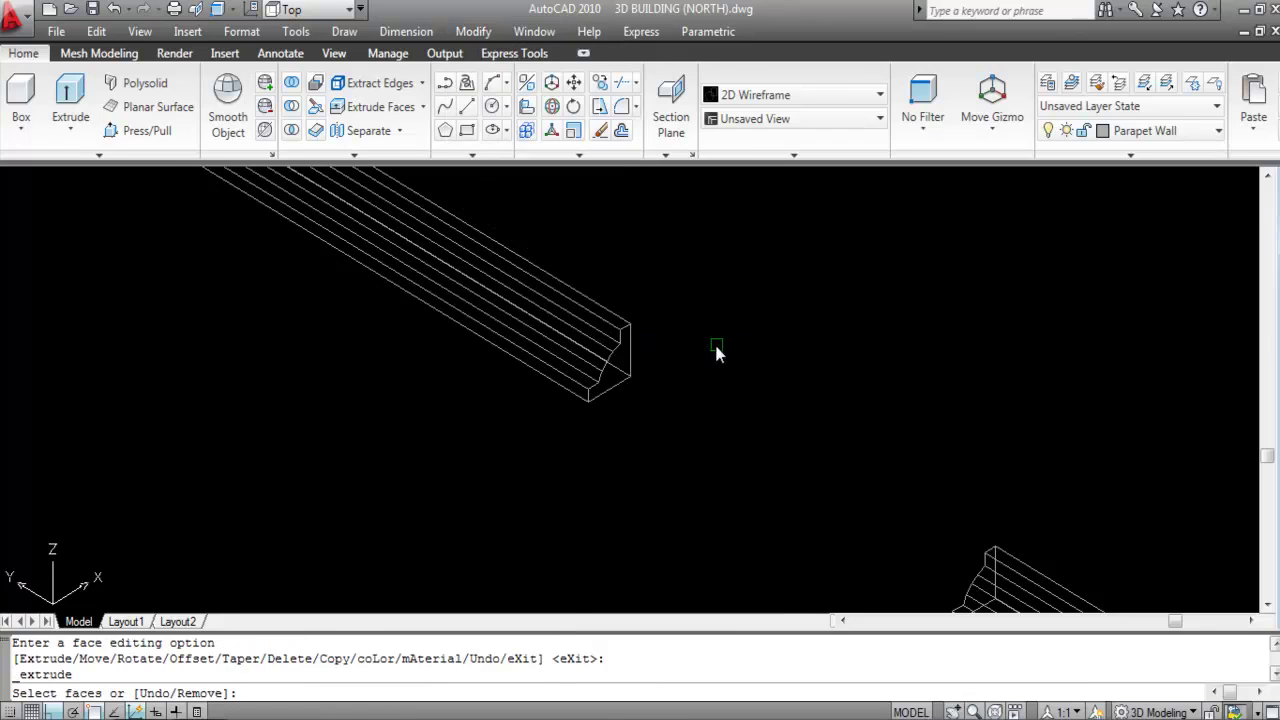
{"action": "scroll", "coordinate": [625, 398], "scroll_direction": "up", "scroll_amount": 2}
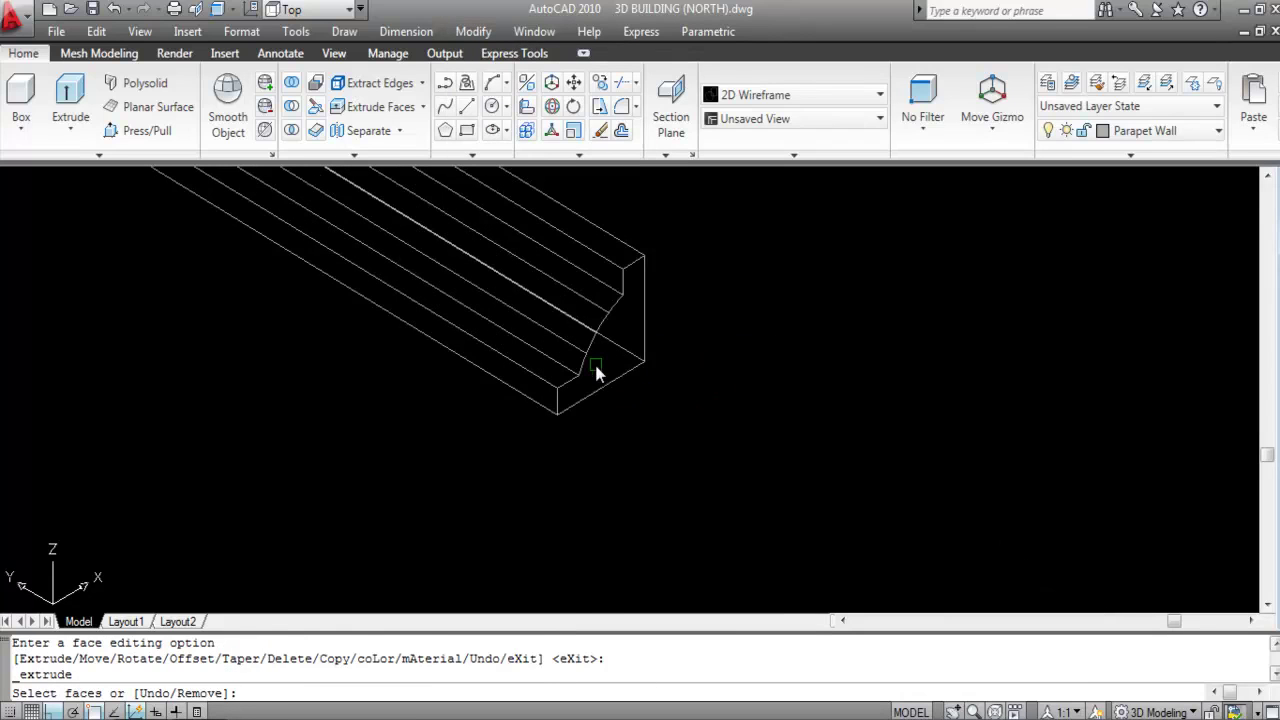
{"action": "left_click", "coordinate": [604, 366]}
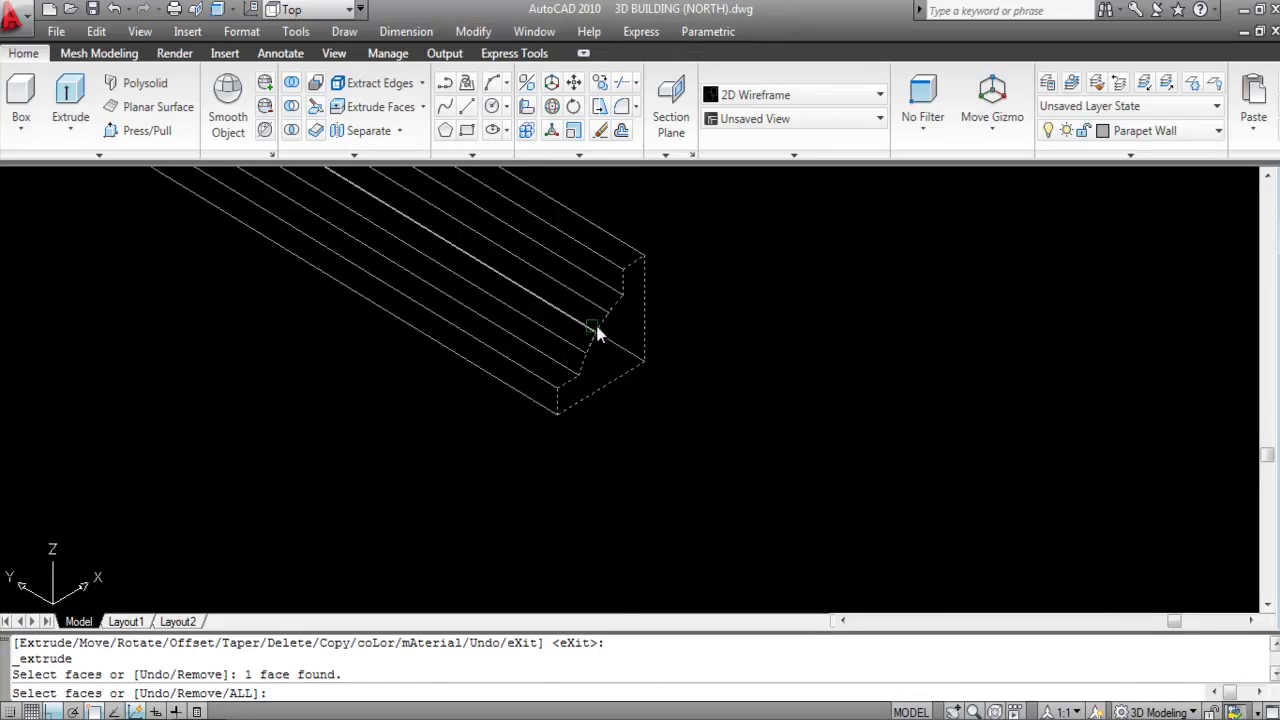
{"action": "scroll", "coordinate": [551, 300], "scroll_direction": "down", "scroll_amount": 4}
{"action": "scroll", "coordinate": [728, 420], "scroll_direction": "up", "scroll_amount": 2}
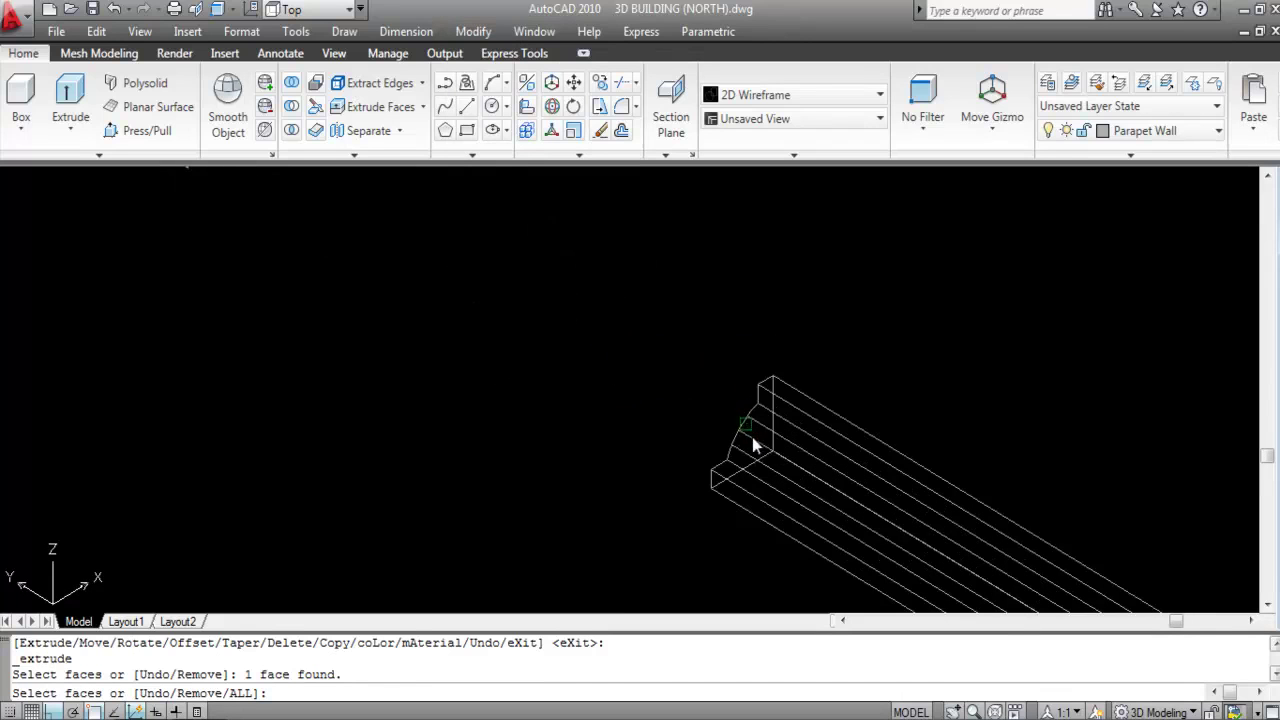
{"action": "scroll", "coordinate": [680, 418], "scroll_direction": "down", "scroll_amount": 3}
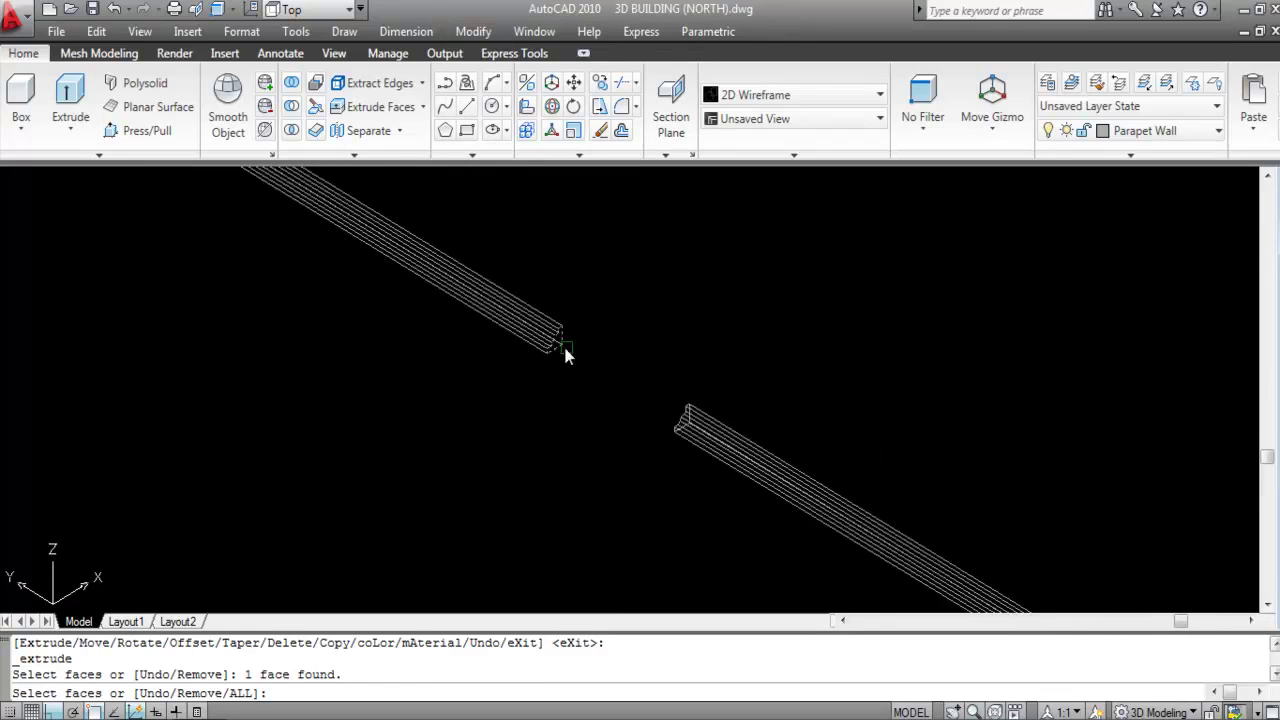
{"action": "scroll", "coordinate": [545, 330], "scroll_direction": "up", "scroll_amount": 3}
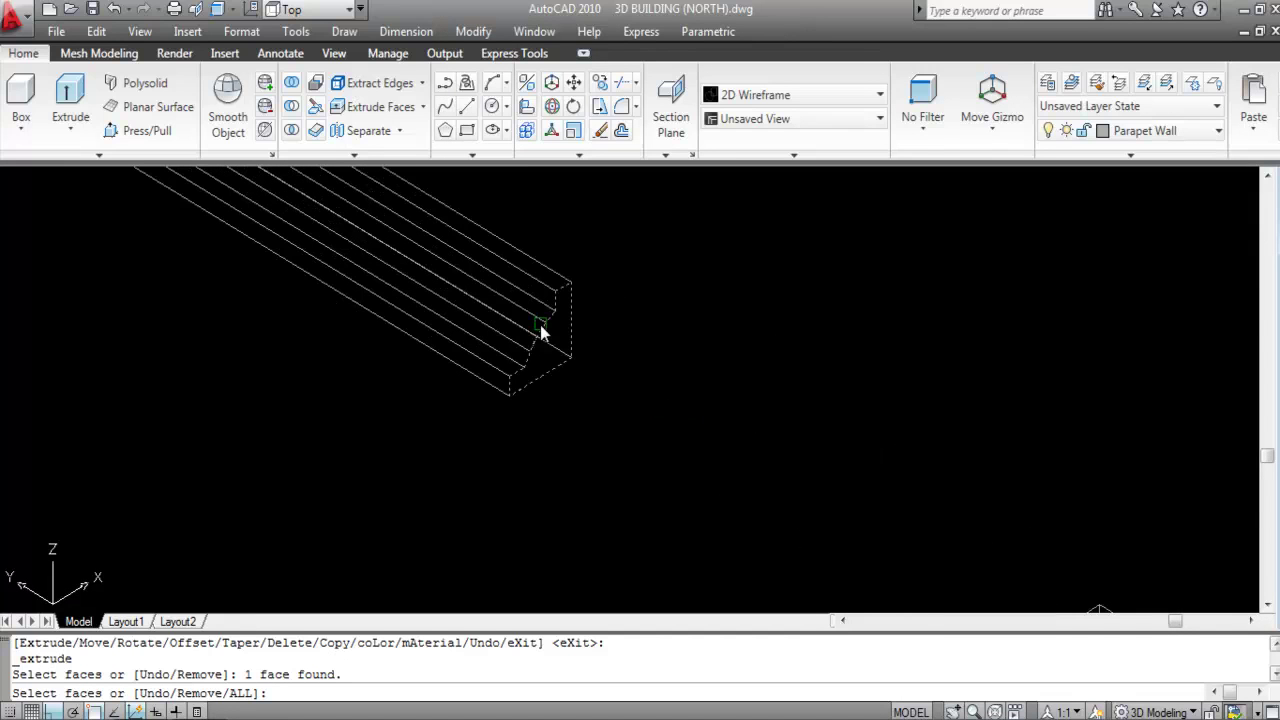
{"action": "key", "text": "Return"}
{"action": "scroll", "coordinate": [544, 344], "scroll_direction": "up", "scroll_amount": 1}
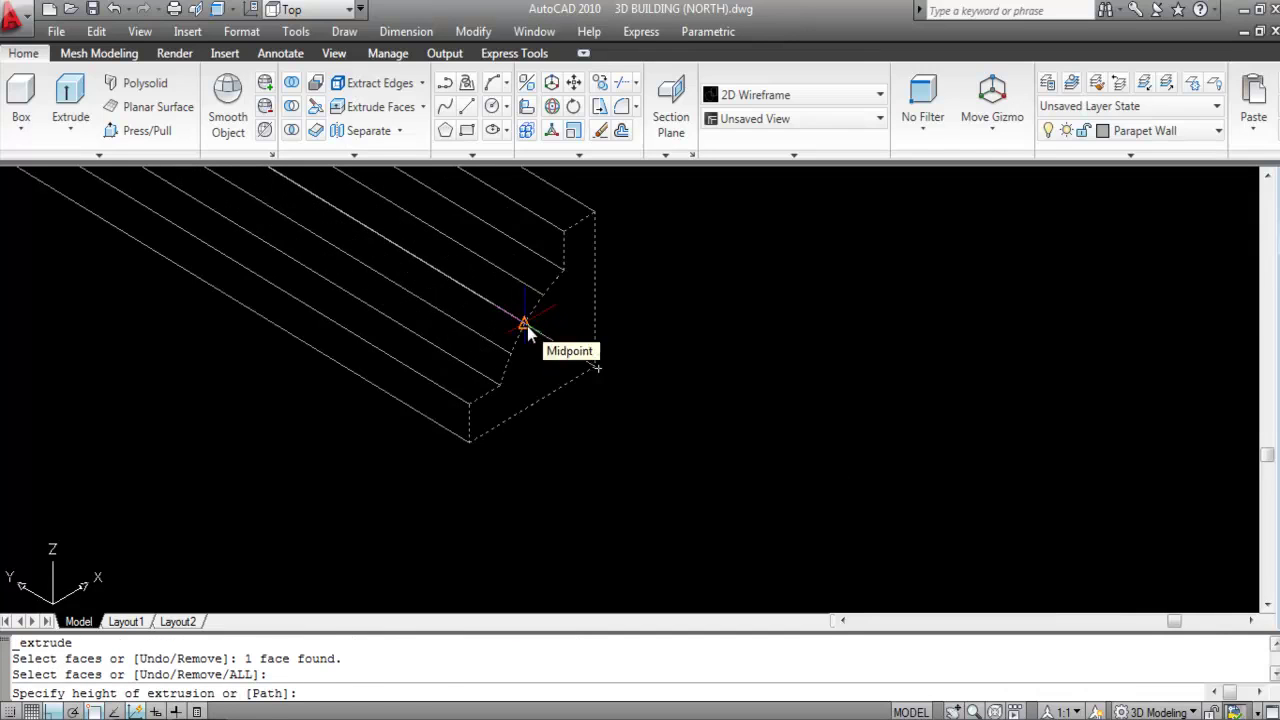
{"action": "left_click", "coordinate": [527, 326]}
{"action": "scroll", "coordinate": [508, 314], "scroll_direction": "down", "scroll_amount": 3}
{"action": "scroll", "coordinate": [750, 465], "scroll_direction": "up", "scroll_amount": 4}
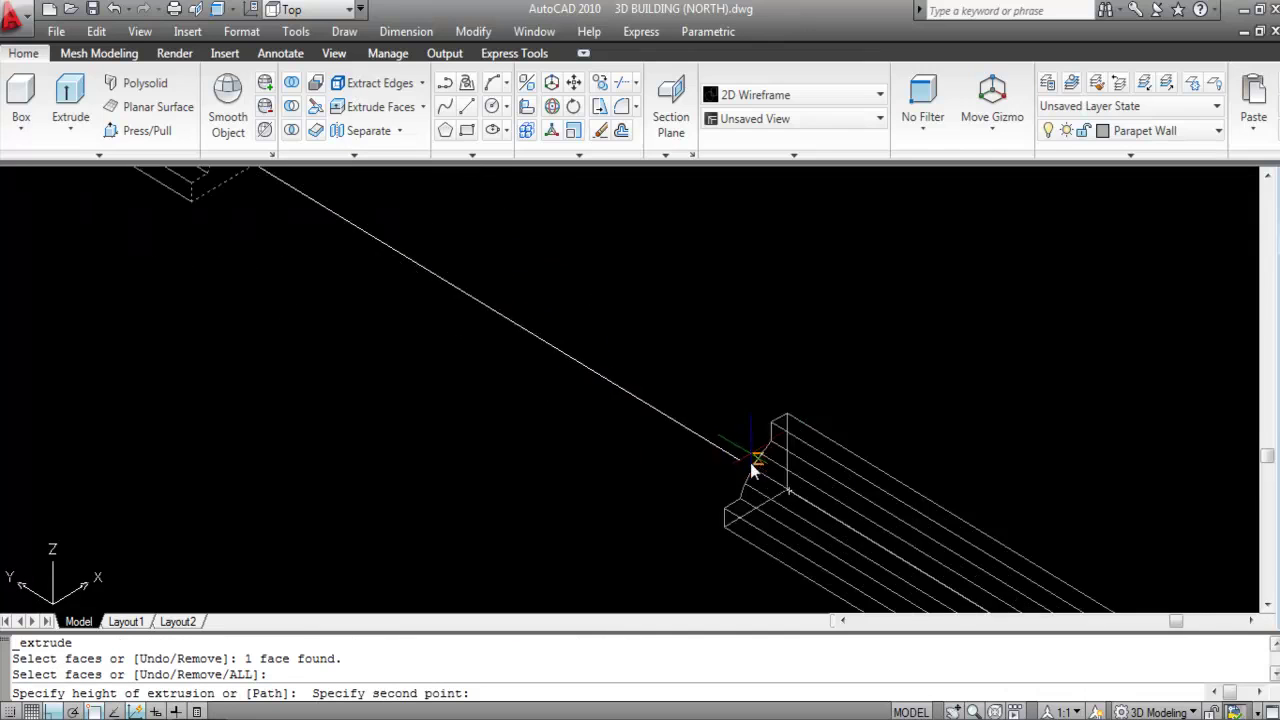
{"action": "left_click", "coordinate": [751, 474]}
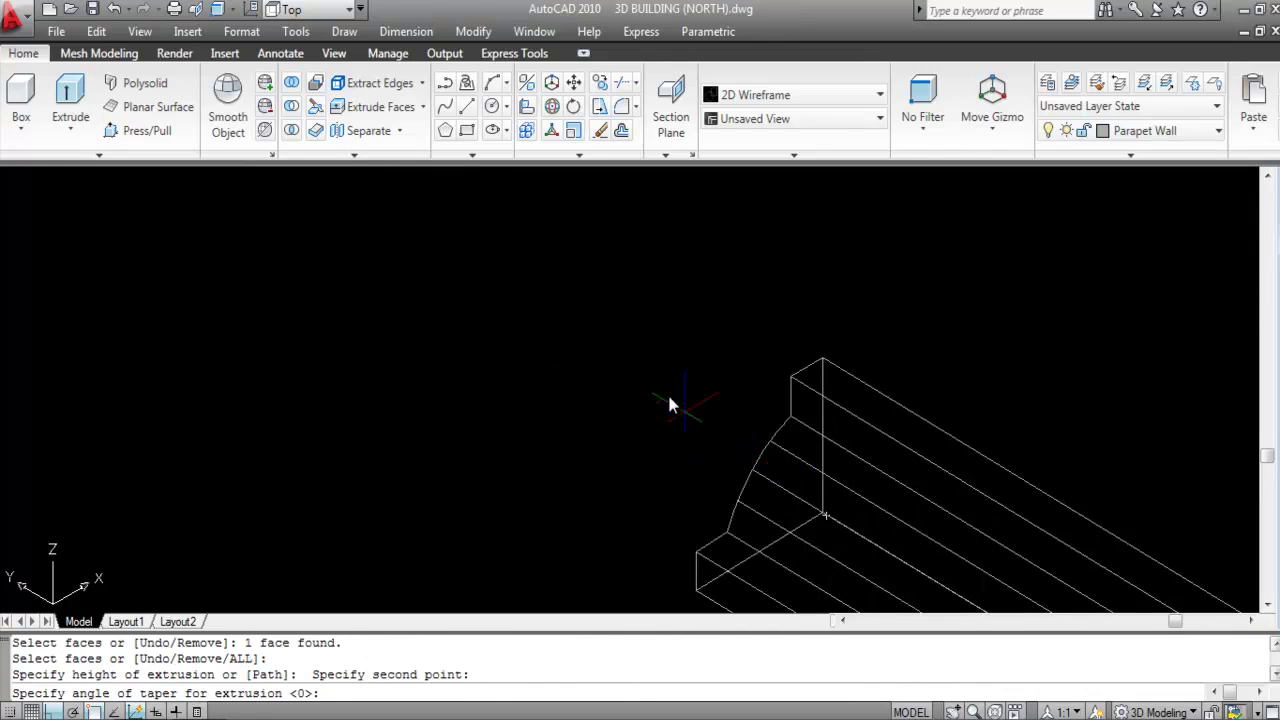
{"action": "key", "text": "Return"}
{"action": "scroll", "coordinate": [670, 440], "scroll_direction": "down", "scroll_amount": 5}
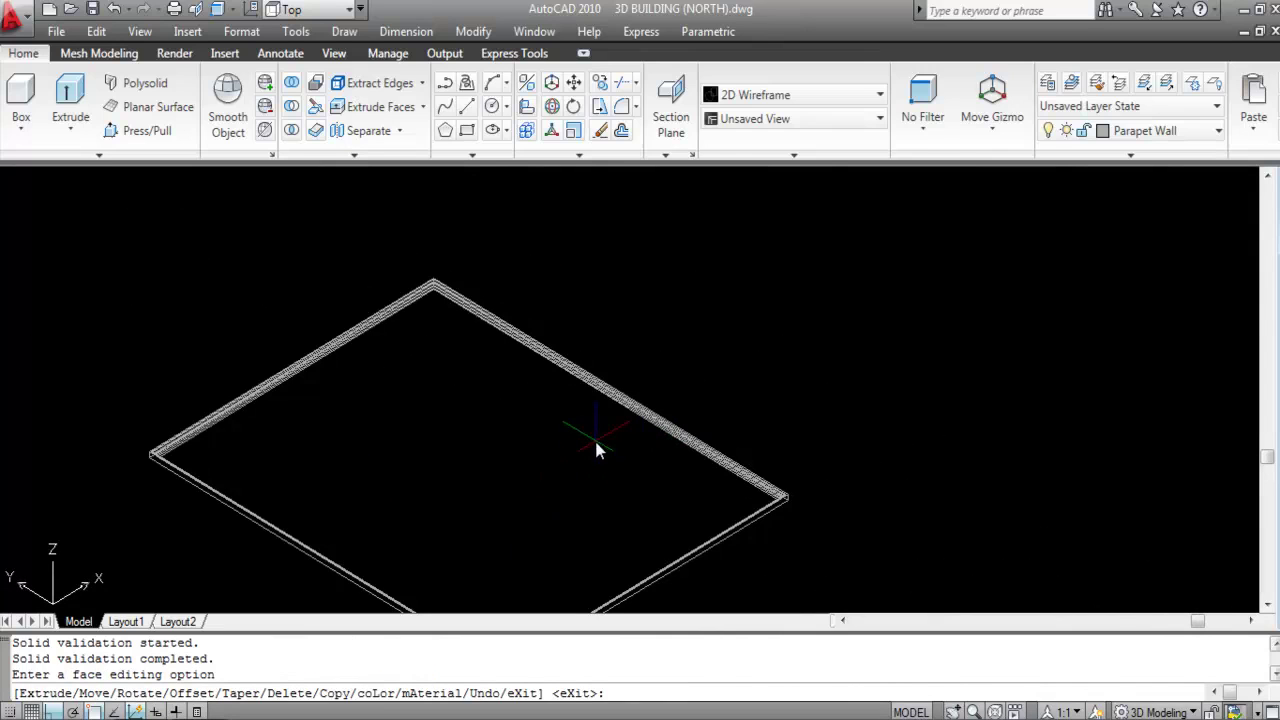
{"action": "scroll", "coordinate": [596, 450], "scroll_direction": "down", "scroll_amount": 2}
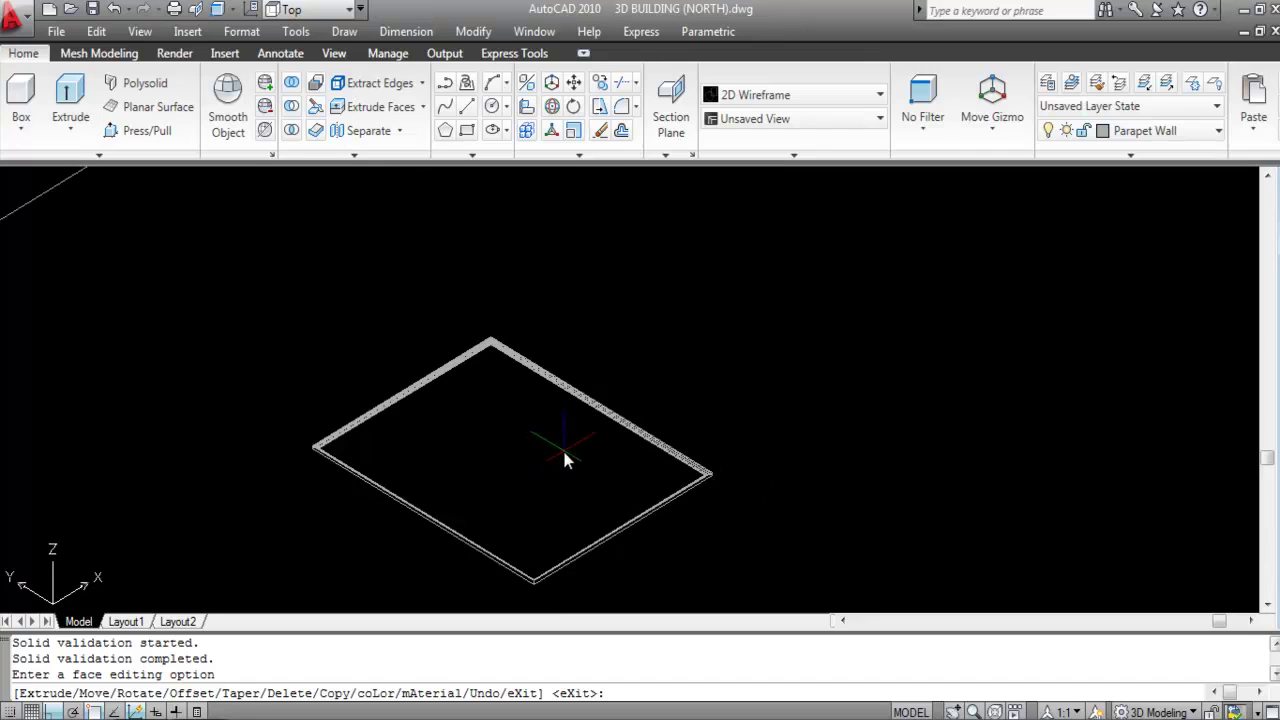
{"action": "scroll", "coordinate": [627, 483], "scroll_direction": "down", "scroll_amount": 2}
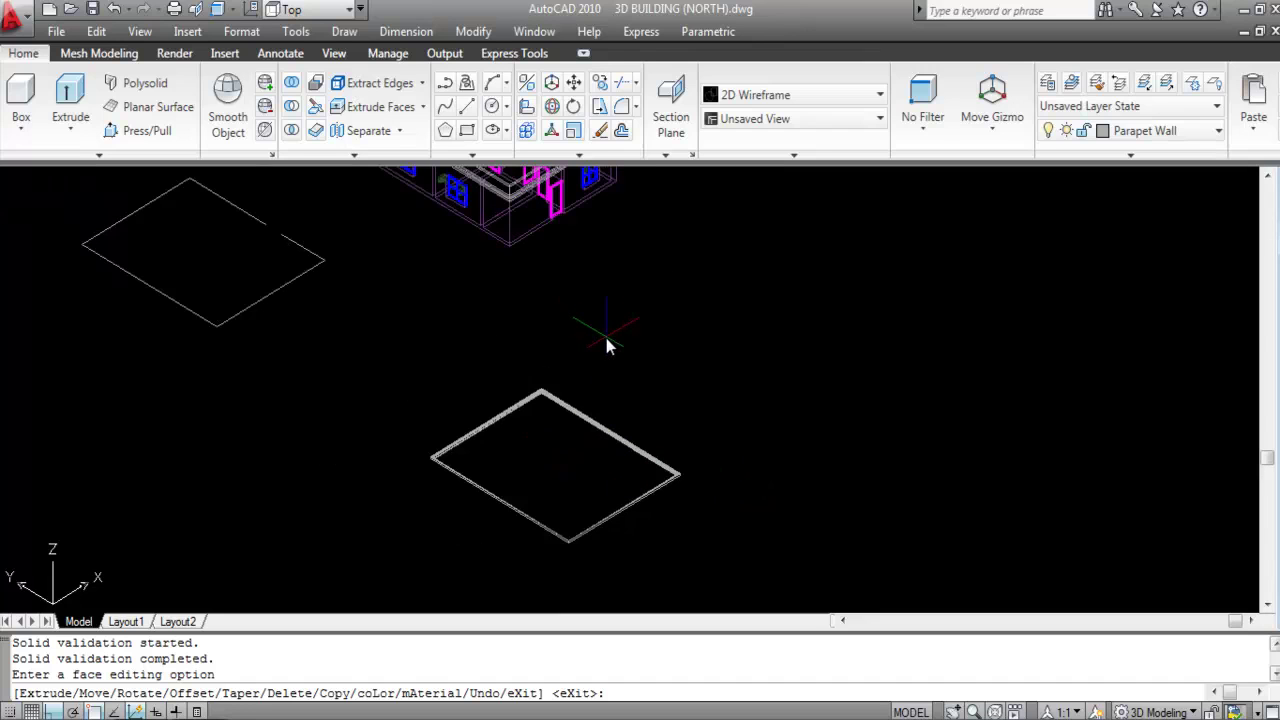
{"action": "type", "text": "M"}
{"action": "key", "text": "Return"}
{"action": "left_click", "coordinate": [529, 400]}
{"action": "scroll", "coordinate": [557, 450], "scroll_direction": "up", "scroll_amount": 3}
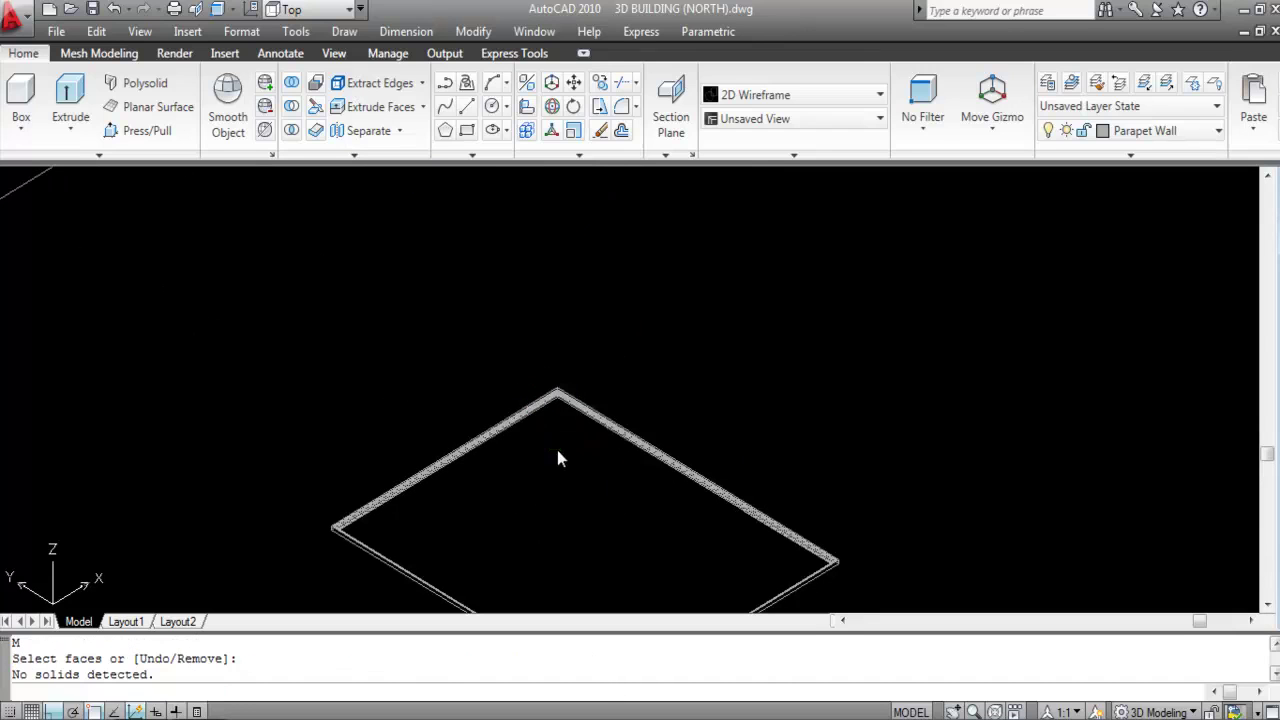
{"action": "key", "text": "Escape"}
- Move the moulding from the lowest inner vertex at its far corner onto the parapet wall's matching top corner
{"action": "type", "text": "M"}
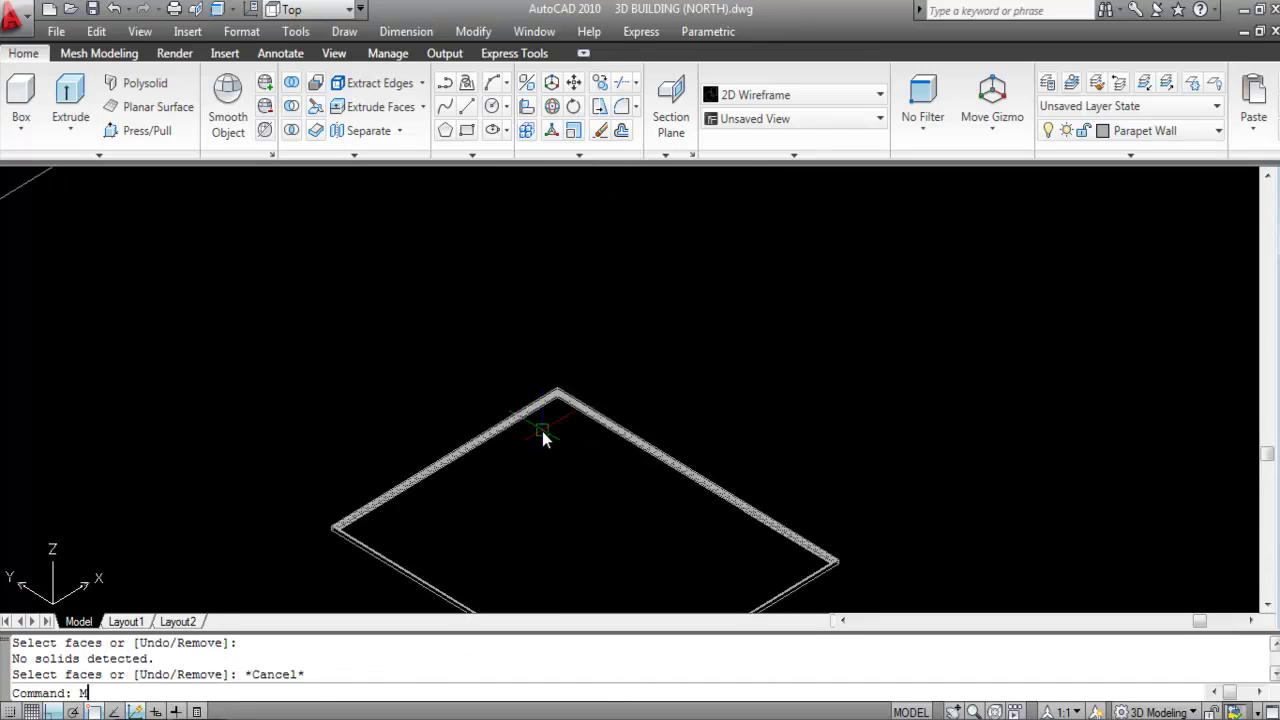
{"action": "key", "text": "Return"}
{"action": "left_click", "coordinate": [536, 440]}
{"action": "left_click", "coordinate": [470, 366]}
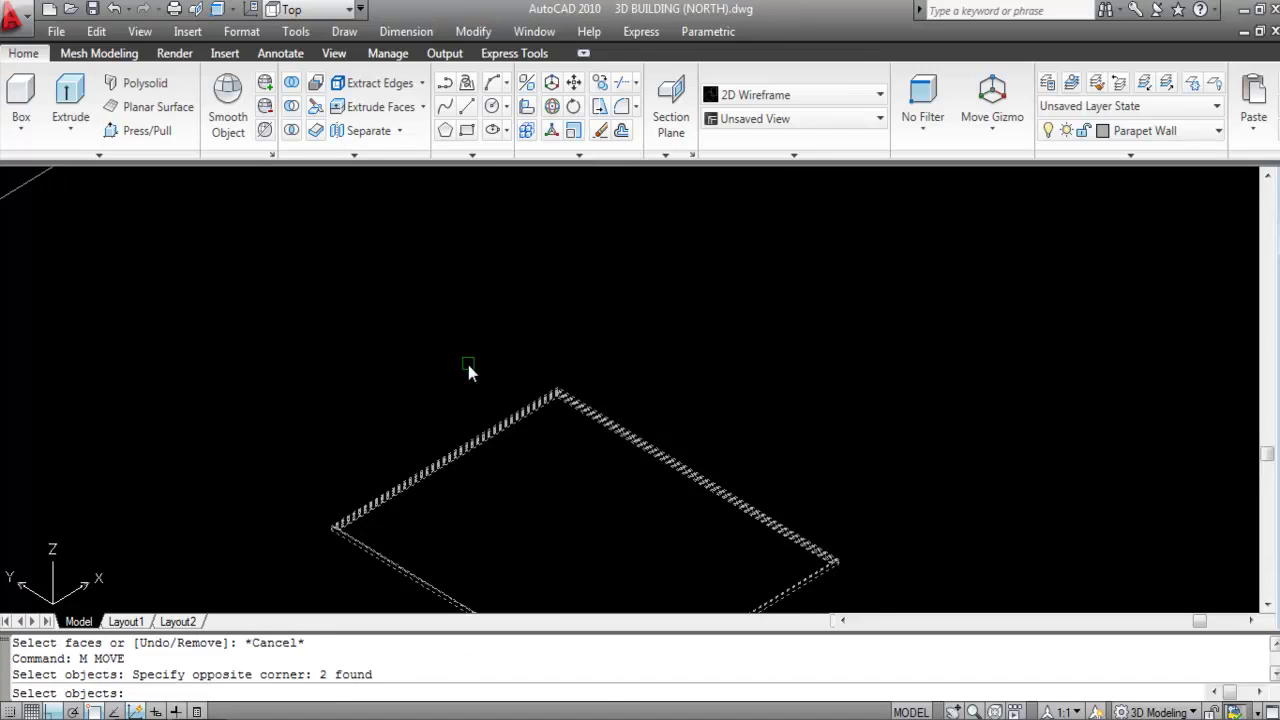
{"action": "key", "text": "Return"}
{"action": "scroll", "coordinate": [560, 405], "scroll_direction": "up", "scroll_amount": 5}
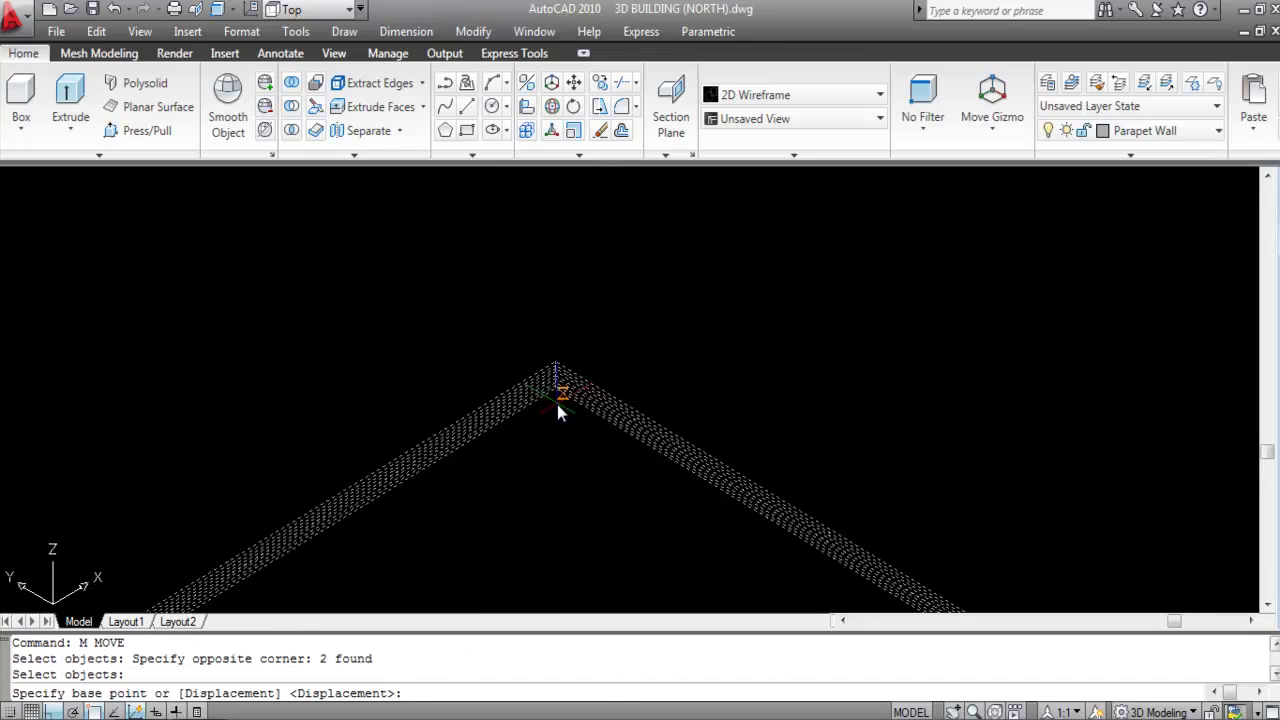
{"action": "scroll", "coordinate": [673, 446], "scroll_direction": "up", "scroll_amount": 3}
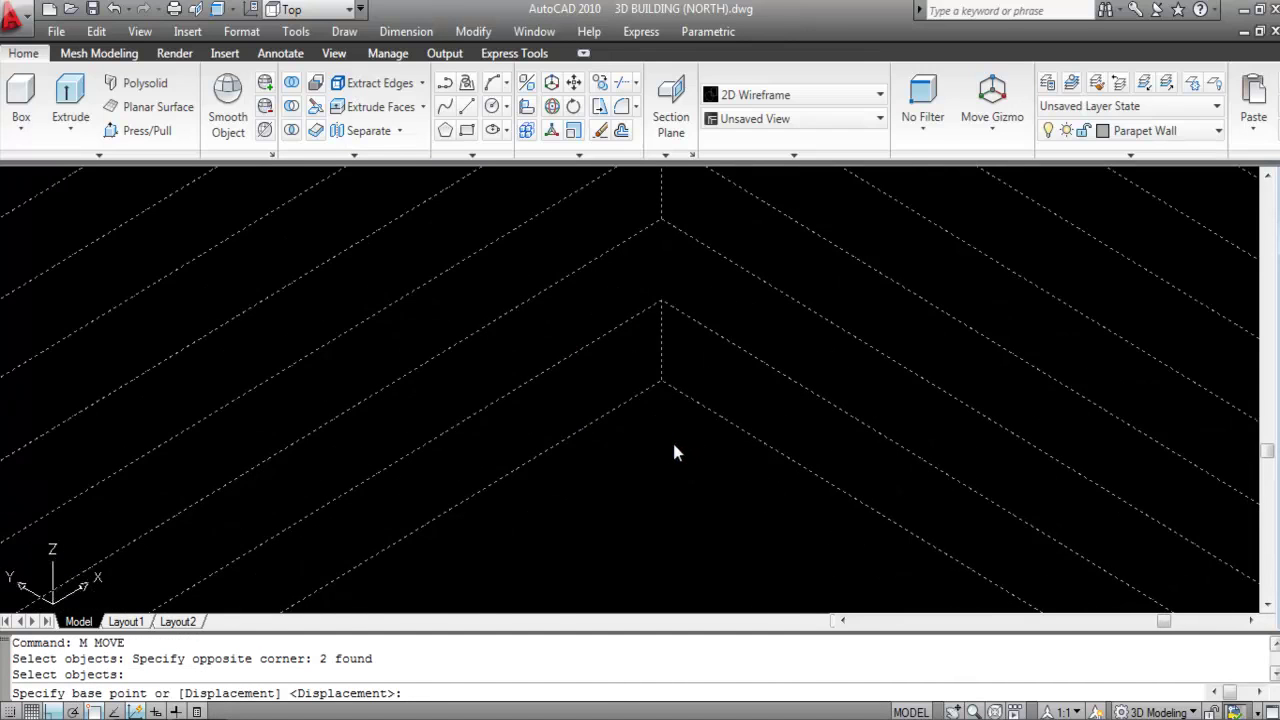
{"action": "left_click", "coordinate": [661, 381]}
{"action": "scroll", "coordinate": [600, 430], "scroll_direction": "down", "scroll_amount": 6}
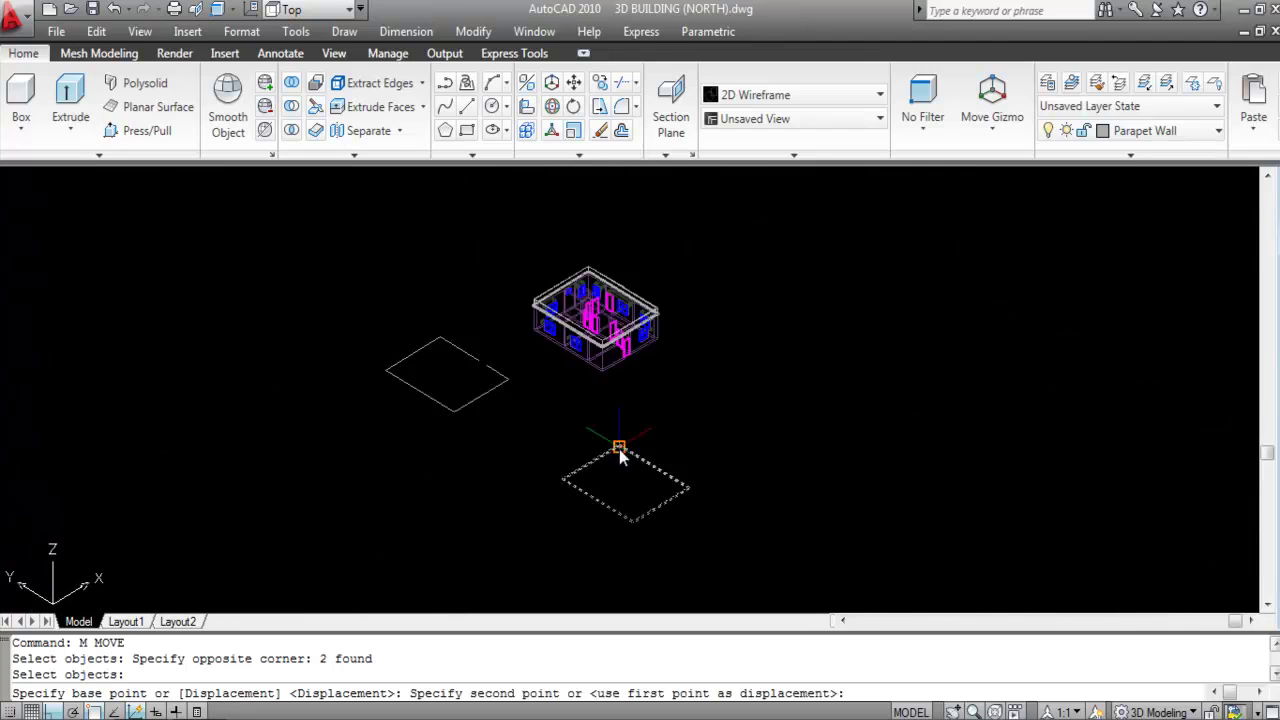
{"action": "scroll", "coordinate": [591, 259], "scroll_direction": "up", "scroll_amount": 8}
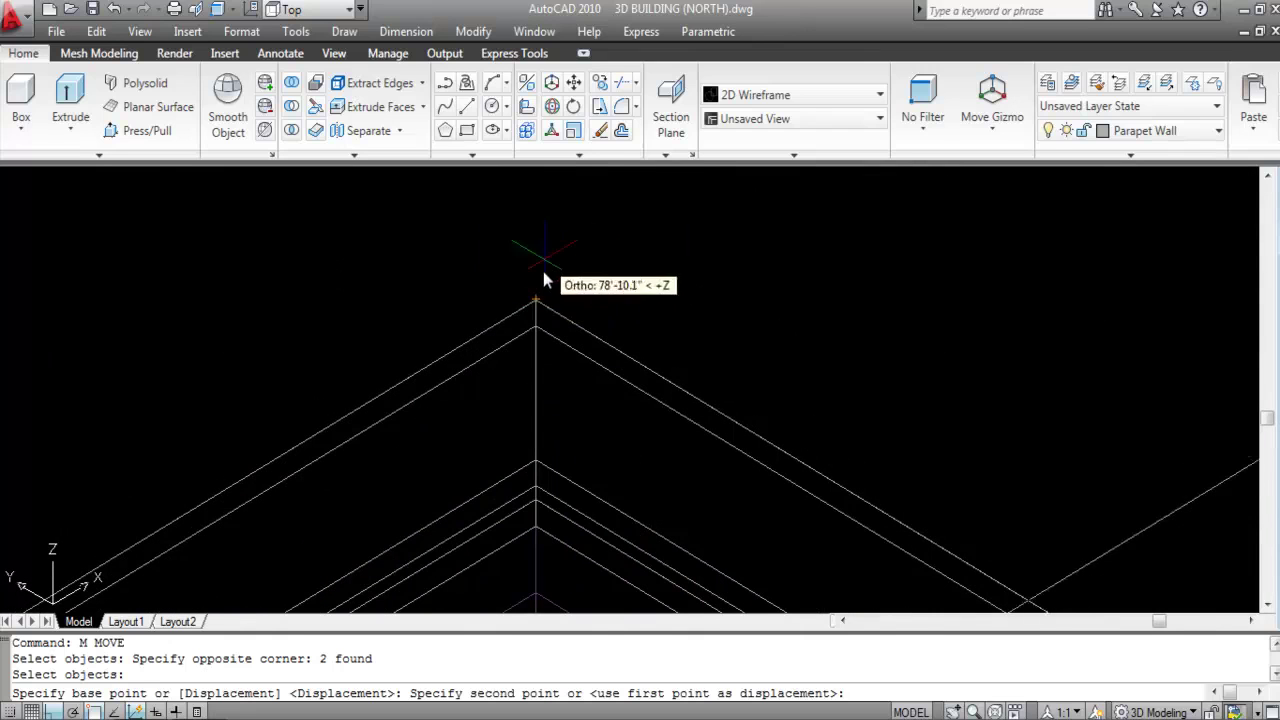
{"action": "left_click", "coordinate": [537, 298]}
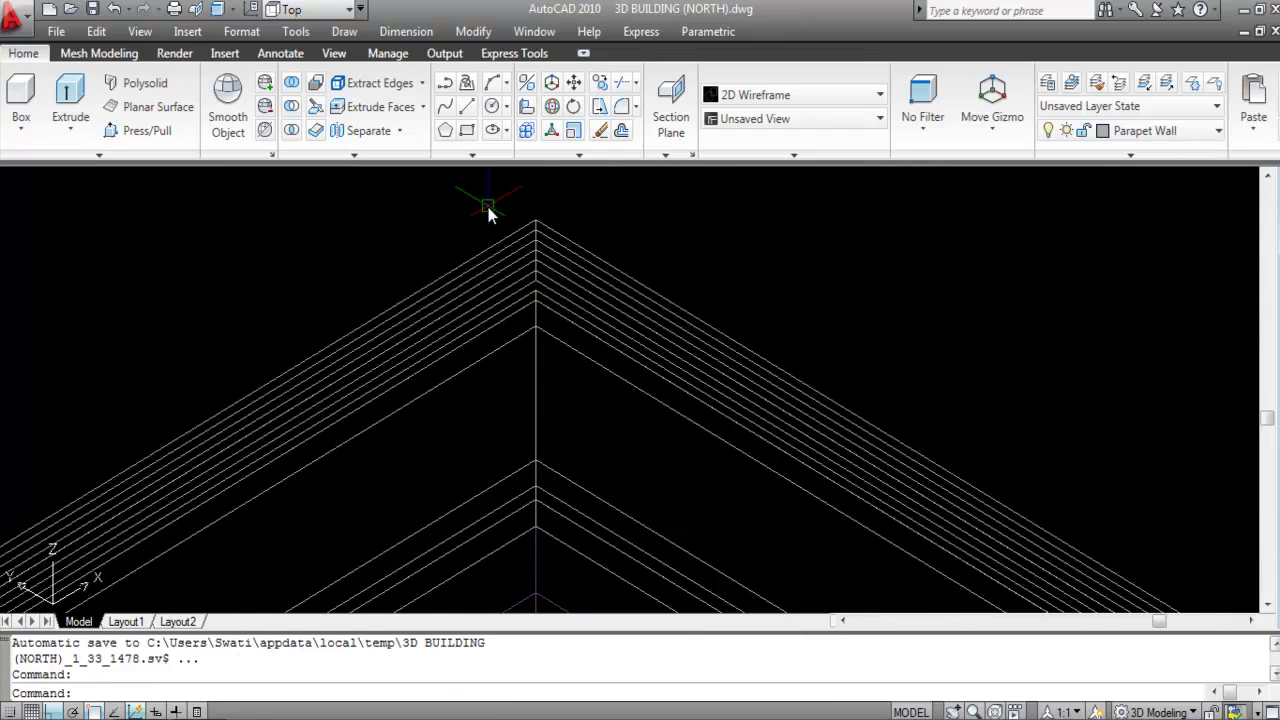
- Erase the two leftover pieces of the open path outline lying beside the building
{"action": "scroll", "coordinate": [517, 249], "scroll_direction": "down", "scroll_amount": 8}
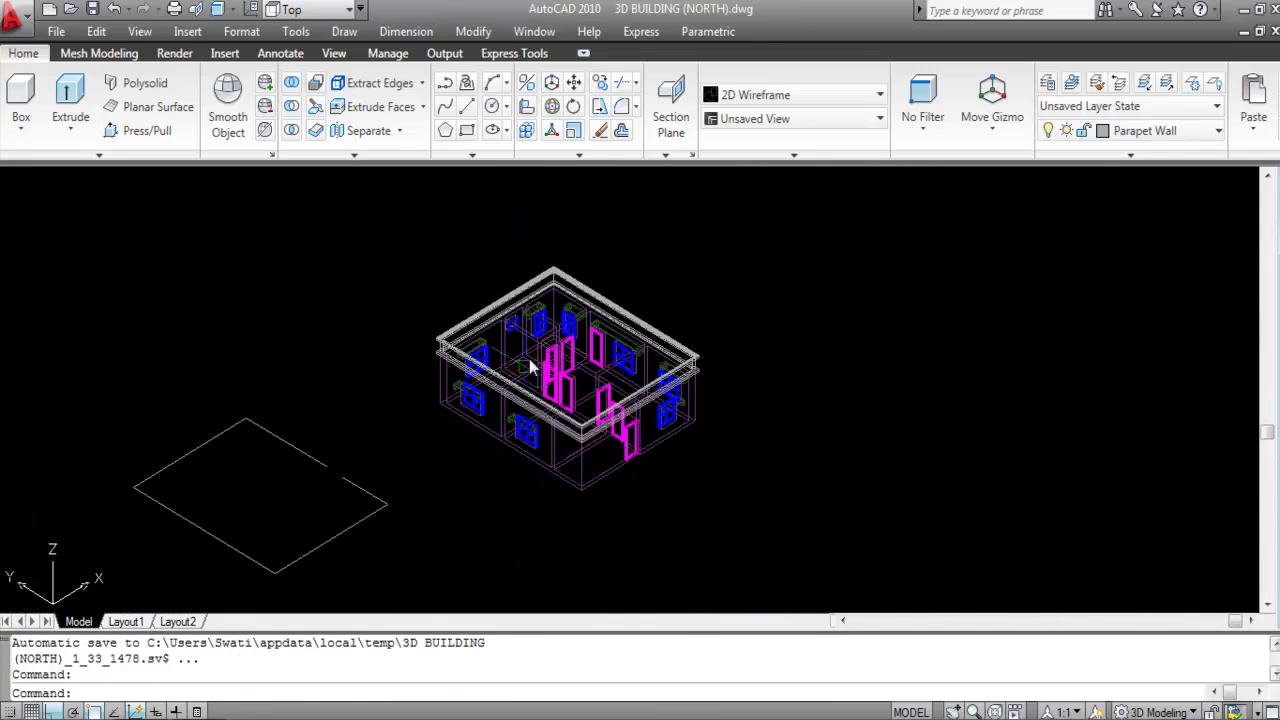
{"action": "left_click", "coordinate": [397, 510]}
{"action": "left_click", "coordinate": [317, 497]}
{"action": "key", "text": "Delete"}
{"action": "left_click", "coordinate": [297, 465]}
{"action": "left_click", "coordinate": [257, 414]}
{"action": "key", "text": "Delete"}
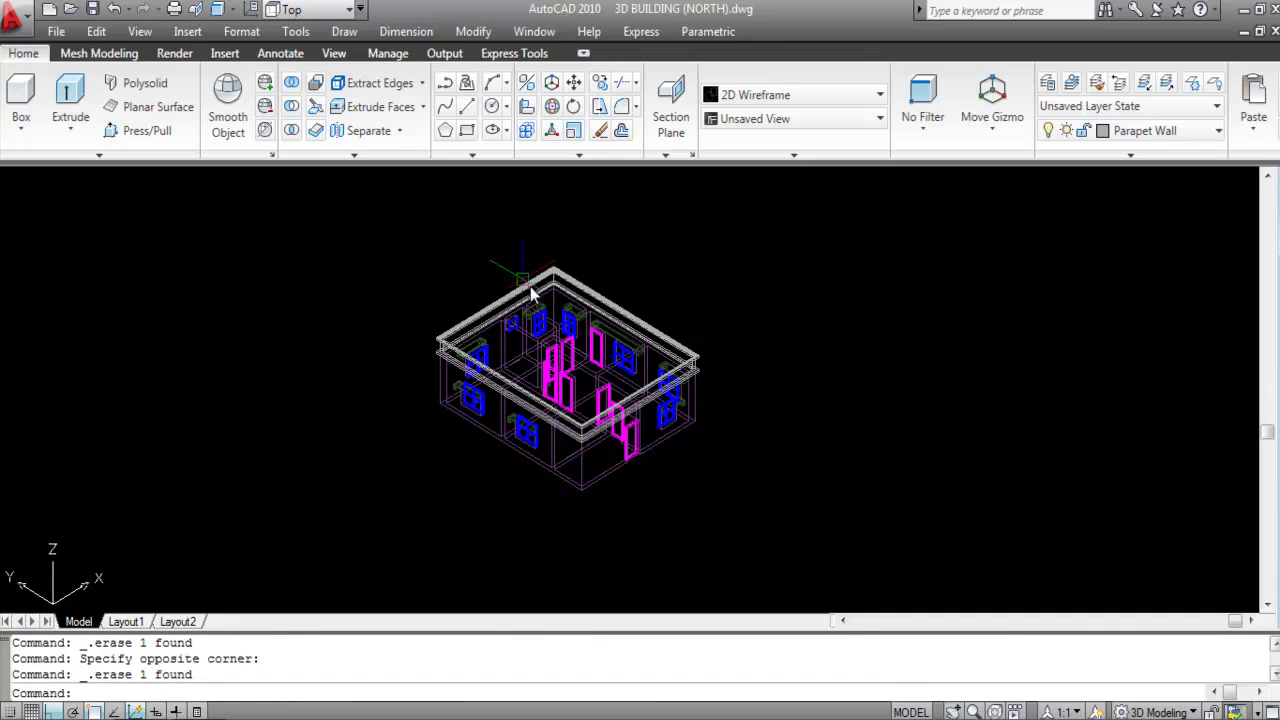
- Set the model's visual style to Shaded
{"action": "mouse_move", "coordinate": [570, 319]}
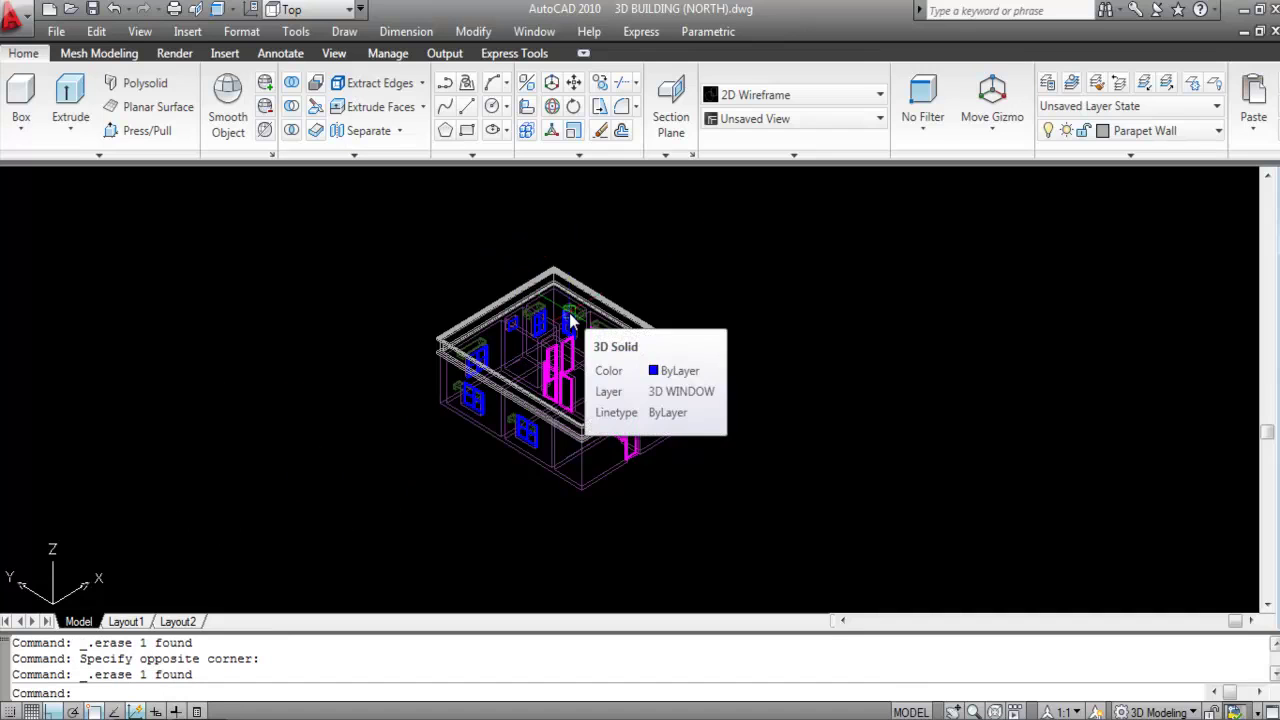
{"action": "left_click", "coordinate": [791, 102]}
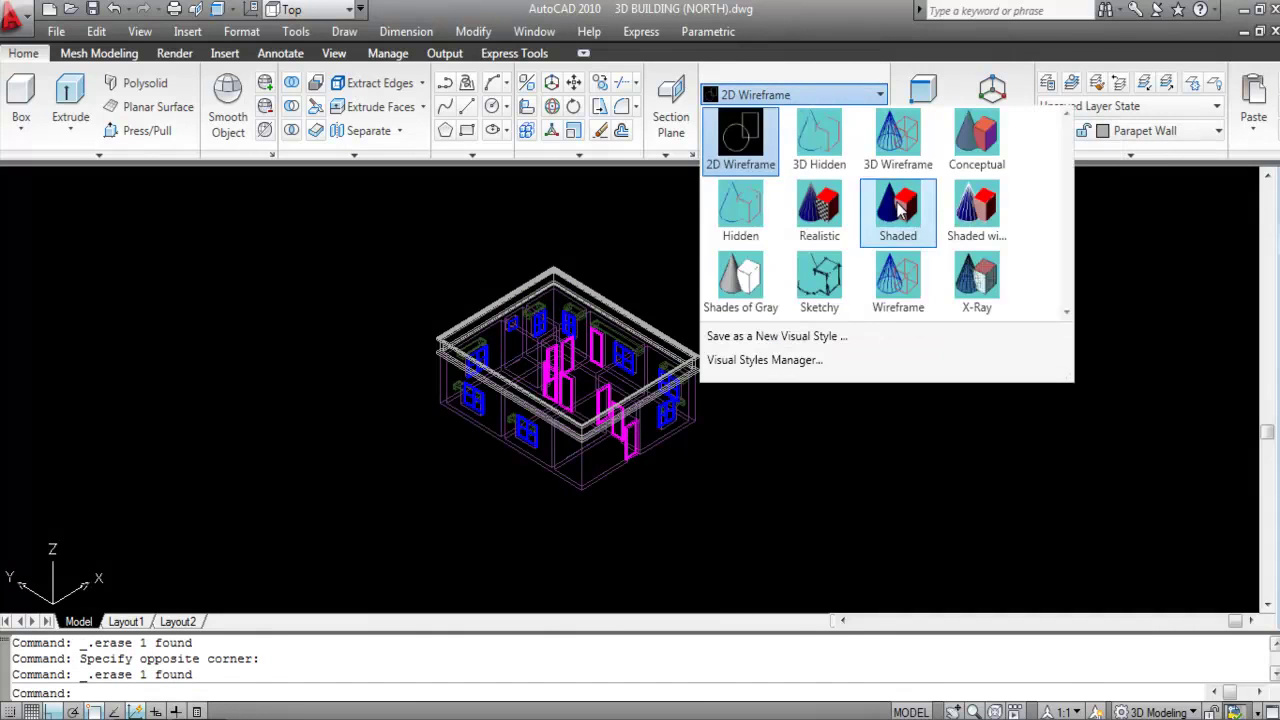
{"action": "left_click", "coordinate": [897, 203]}
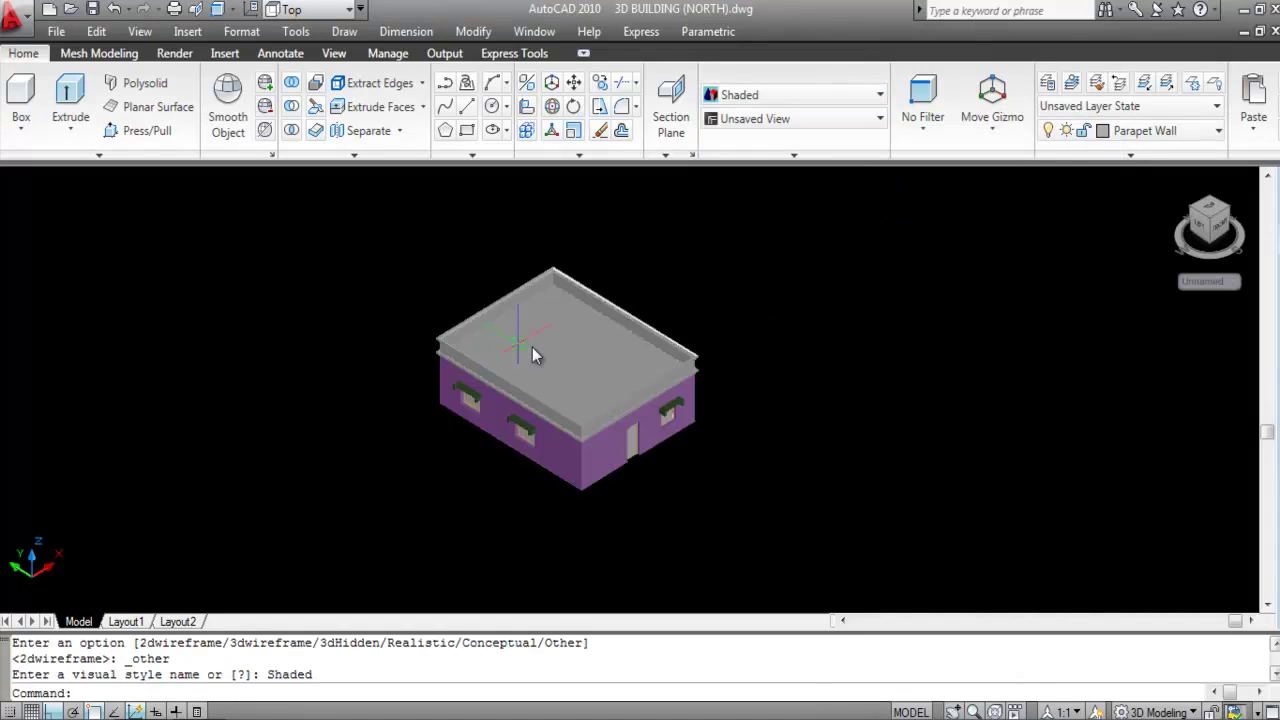
- Examine the shaded roof, parapet wall and top moulding up close and in the full drawing extents
{"action": "scroll", "coordinate": [757, 352], "scroll_direction": "up", "scroll_amount": 5}
{"action": "scroll", "coordinate": [788, 382], "scroll_direction": "down", "scroll_amount": 4}
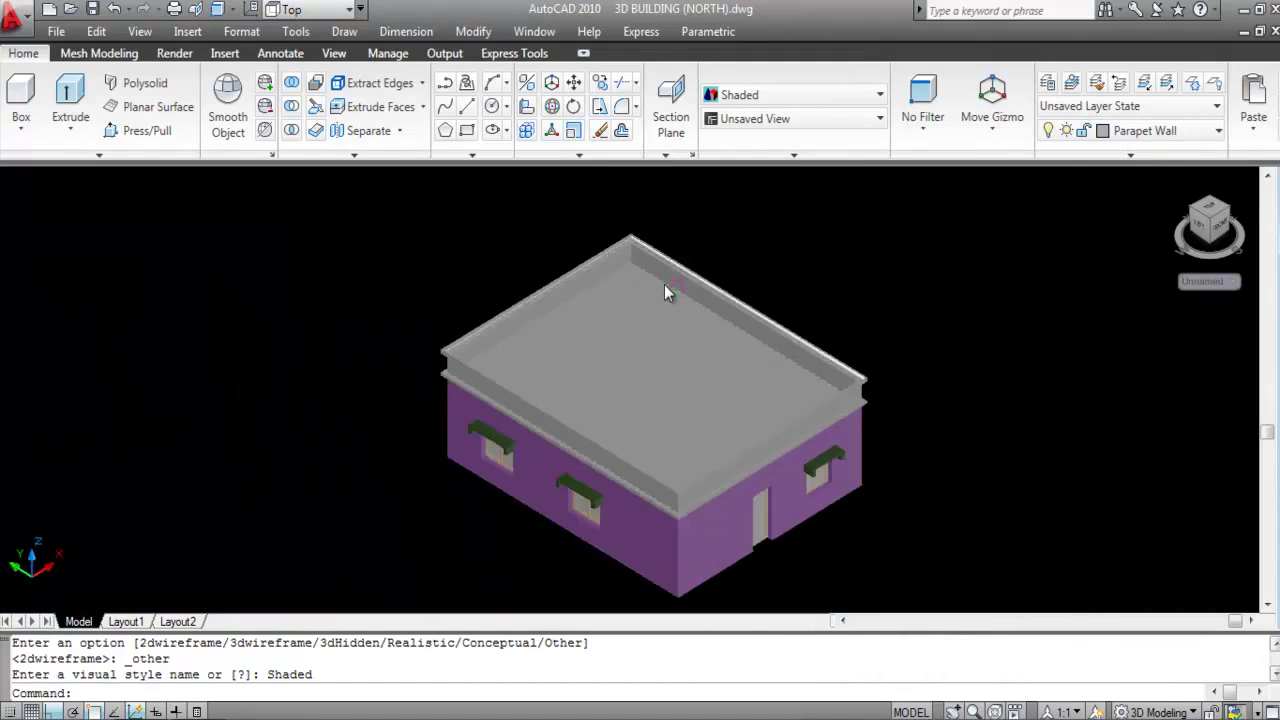
{"action": "scroll", "coordinate": [668, 291], "scroll_direction": "up", "scroll_amount": 4}
{"action": "scroll", "coordinate": [523, 323], "scroll_direction": "down", "scroll_amount": 5}
{"action": "scroll", "coordinate": [585, 398], "scroll_direction": "up", "scroll_amount": 4}
{"action": "scroll", "coordinate": [687, 484], "scroll_direction": "down", "scroll_amount": 2}
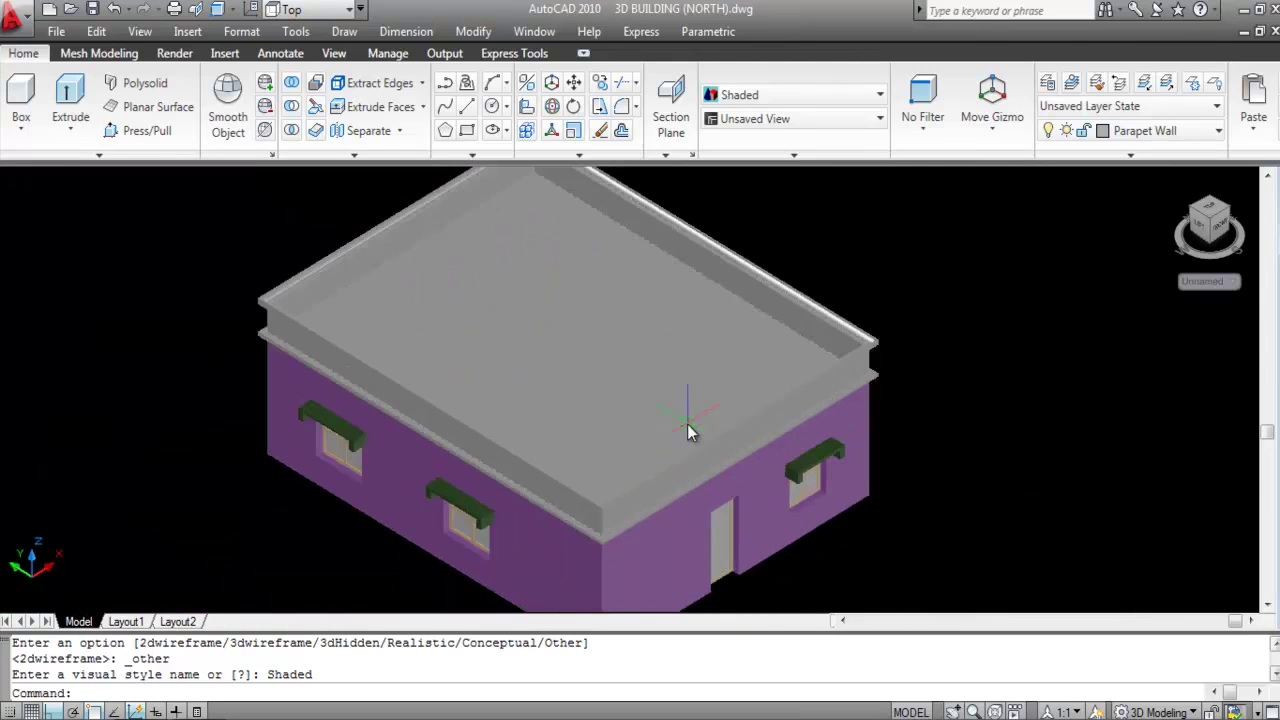
{"action": "scroll", "coordinate": [687, 450], "scroll_direction": "down", "scroll_amount": 6}
{"action": "middle_click", "coordinate": [745, 470]}
{"action": "middle_click", "coordinate": [745, 470]}
{"action": "scroll", "coordinate": [740, 452], "scroll_direction": "up", "scroll_amount": 1}
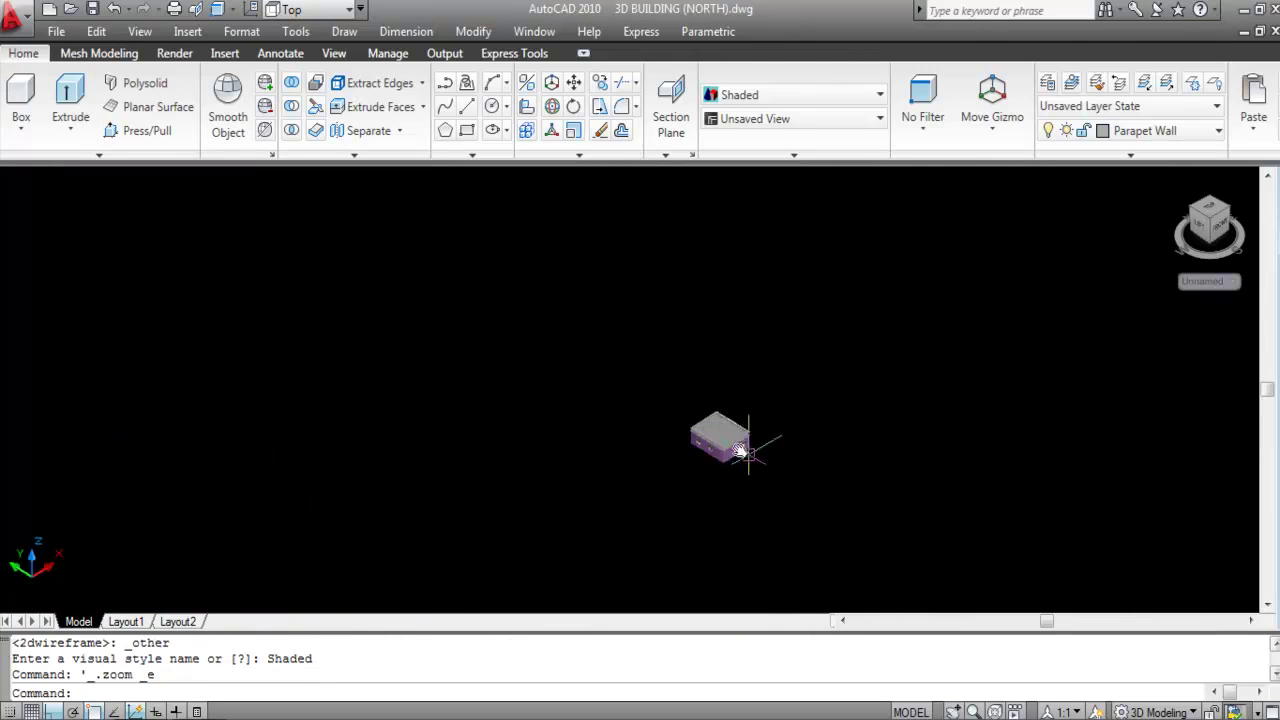
{"action": "scroll", "coordinate": [745, 452], "scroll_direction": "up", "scroll_amount": 5}
{"action": "scroll", "coordinate": [774, 423], "scroll_direction": "down", "scroll_amount": 1}
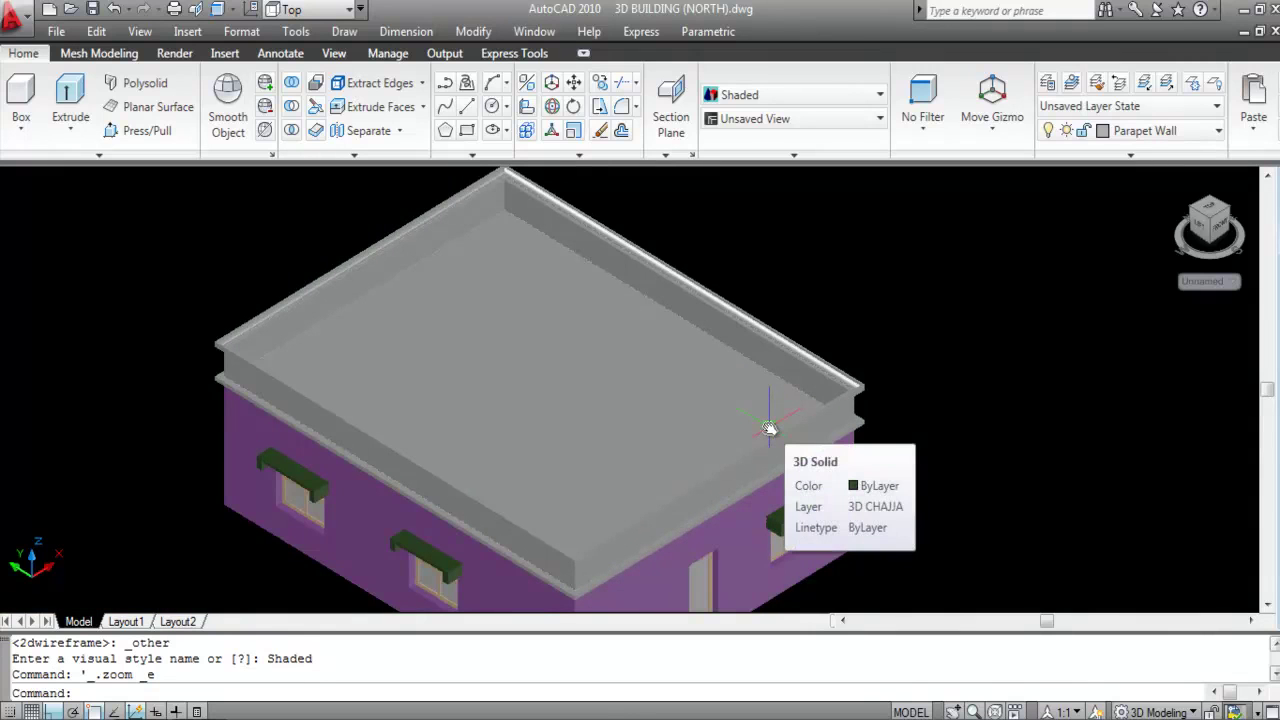
- Orbit around the building with 3DORBIT to examine the parapet and its moulding from the other sides
{"action": "type", "text": "3DO"}
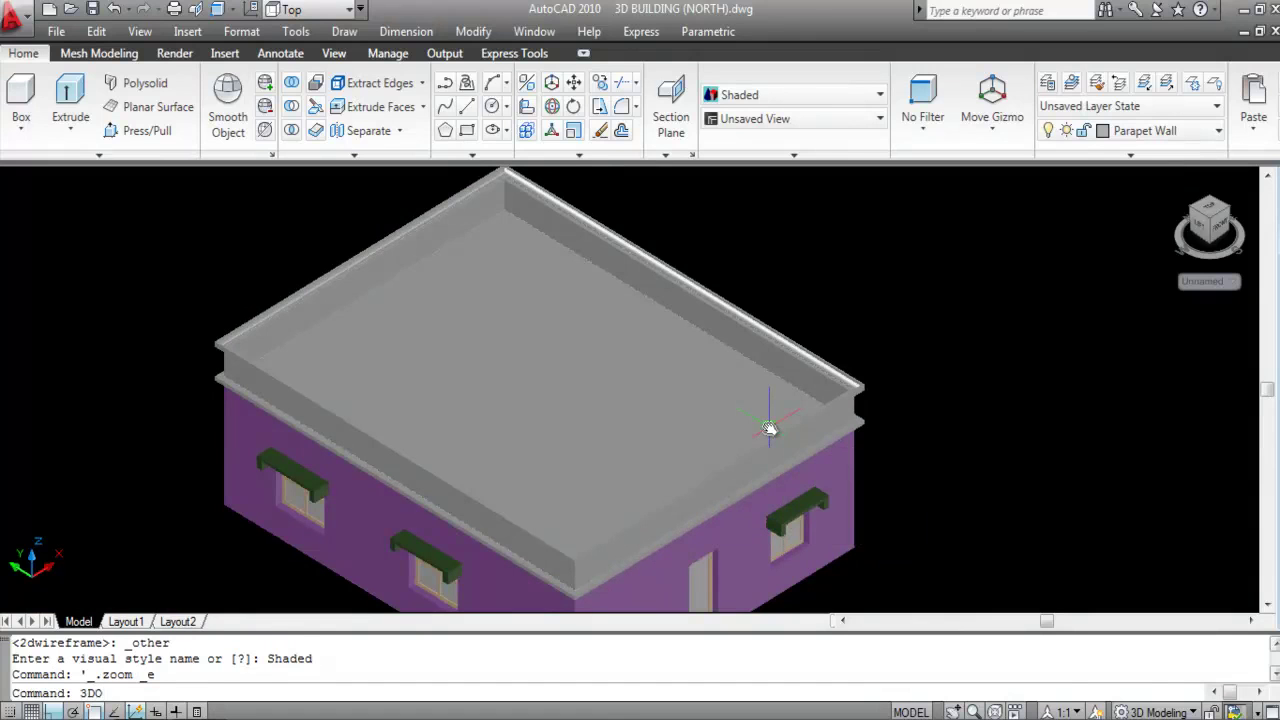
{"action": "key", "text": "Return"}
{"action": "left_click_drag", "start_coordinate": [763, 449], "coordinate": [723, 517]}
{"action": "left_click_drag", "start_coordinate": [646, 537], "coordinate": [660, 433]}
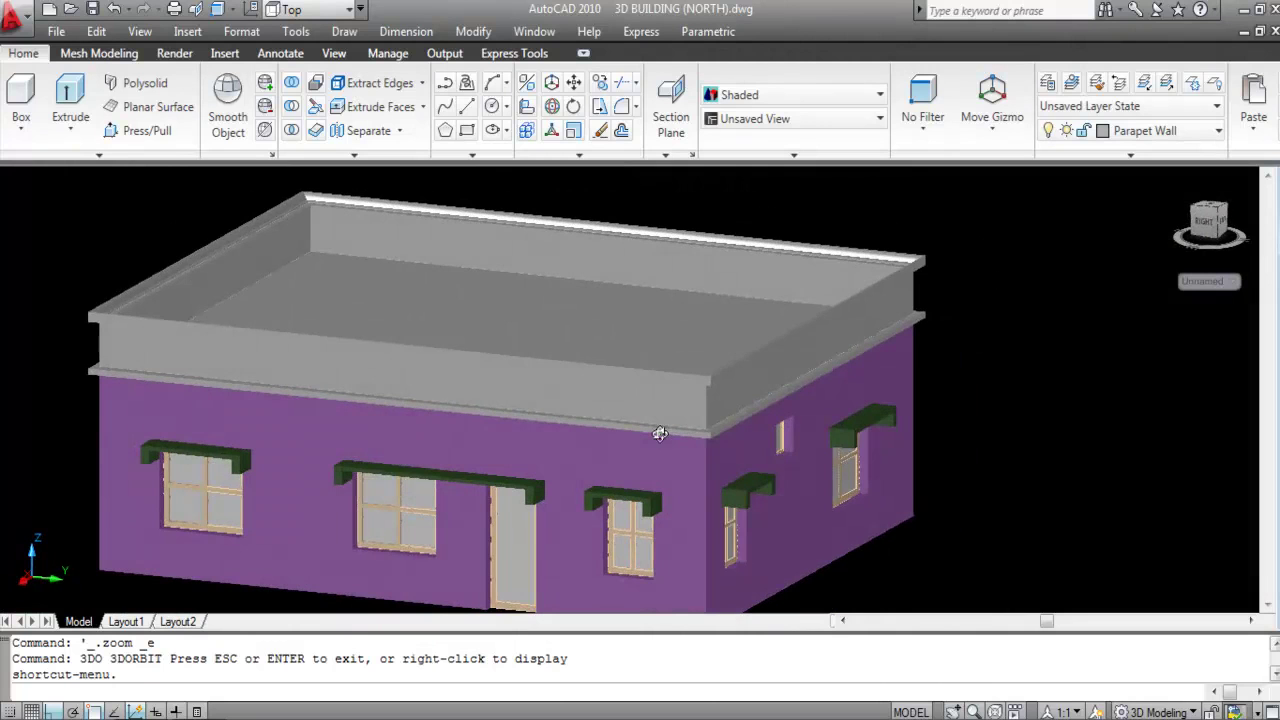
{"action": "left_click_drag", "start_coordinate": [559, 412], "coordinate": [397, 349]}
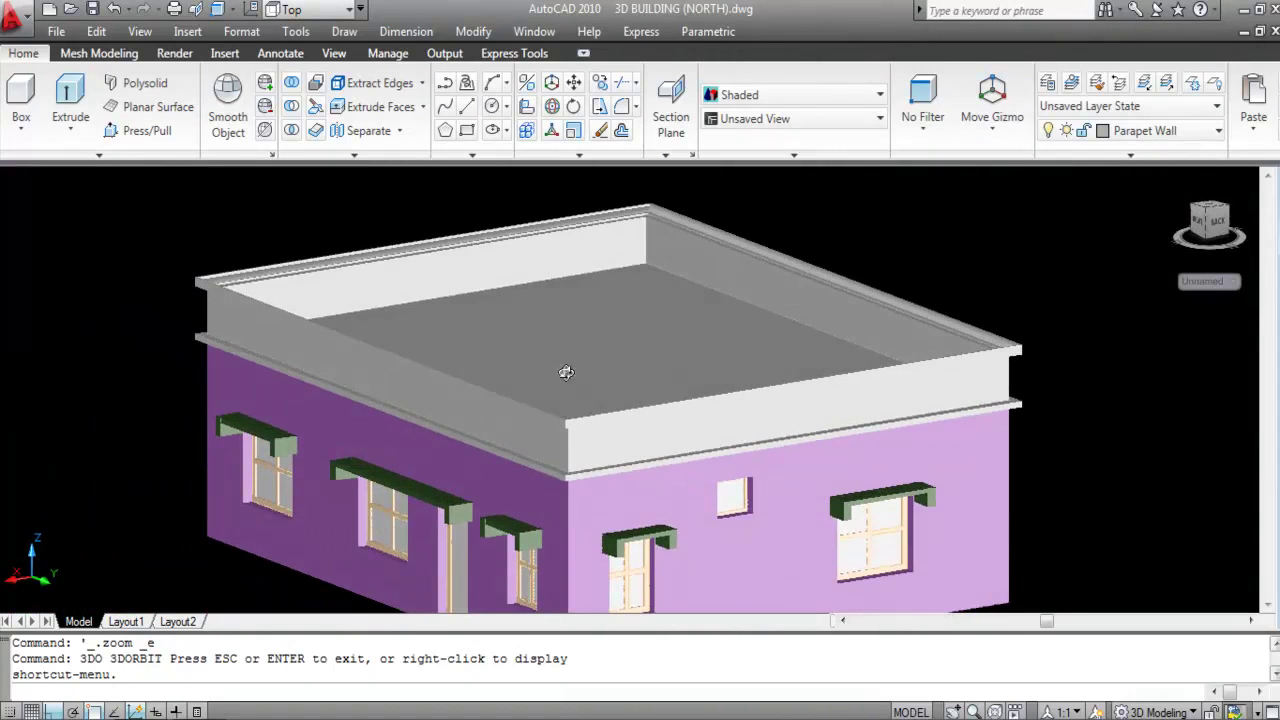
{"action": "left_click_drag", "start_coordinate": [622, 386], "coordinate": [643, 410]}
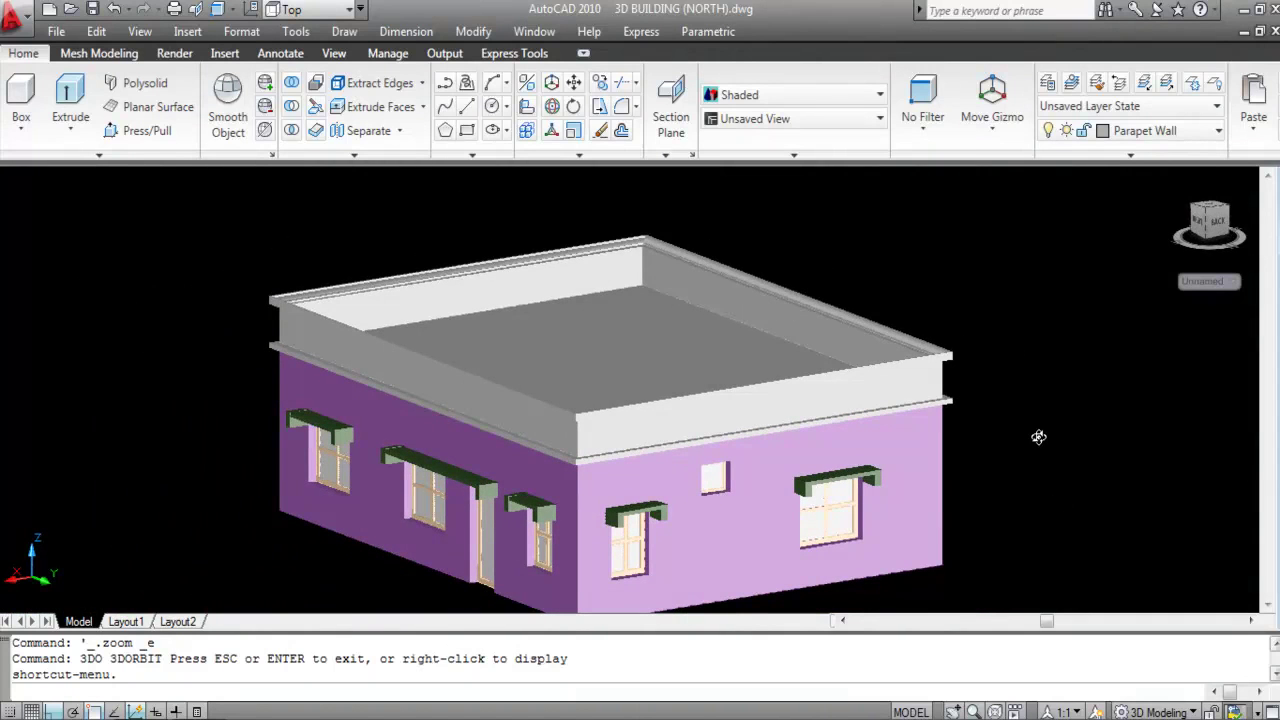
{"action": "key", "text": "Escape"}
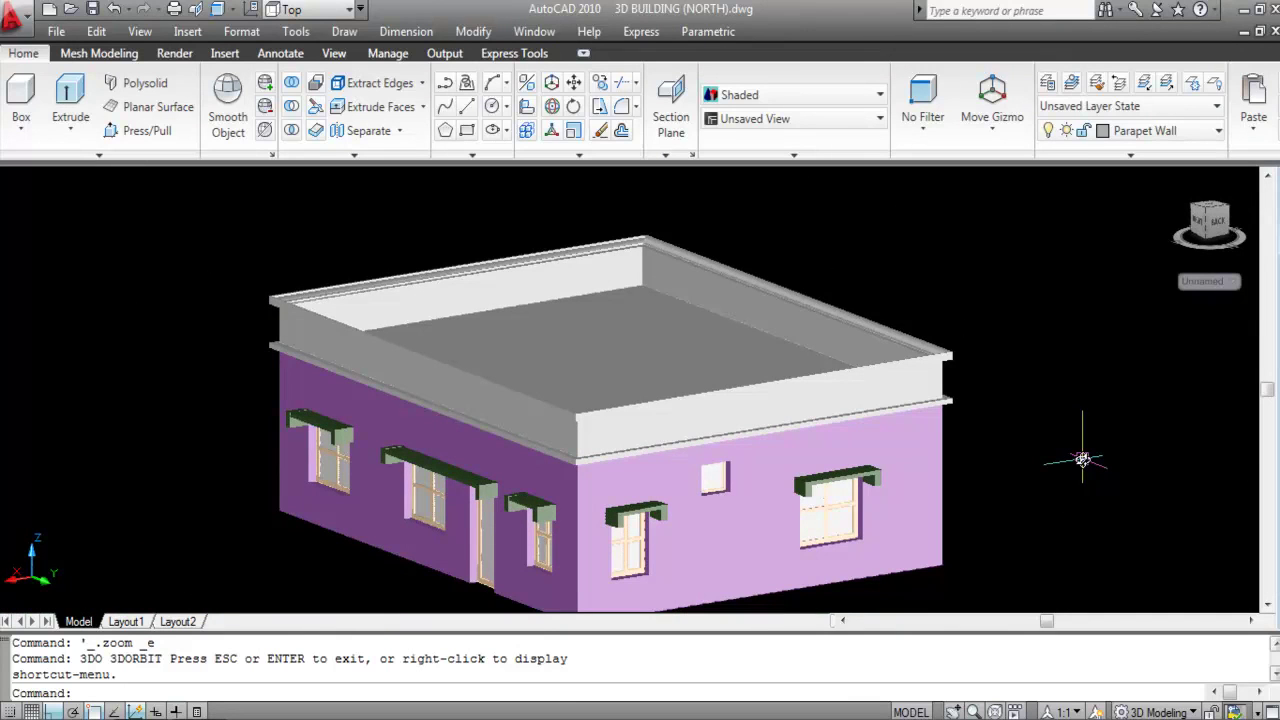
{"action": "scroll", "coordinate": [1082, 459], "scroll_direction": "down", "scroll_amount": 2}
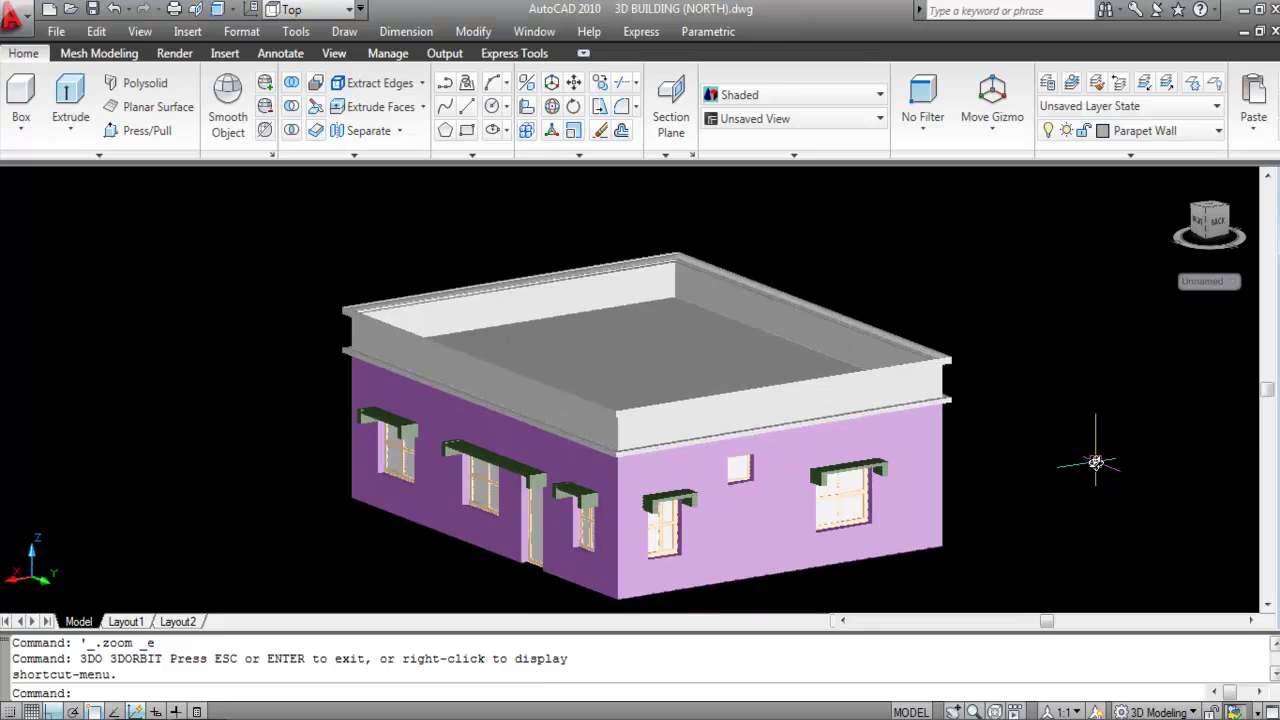